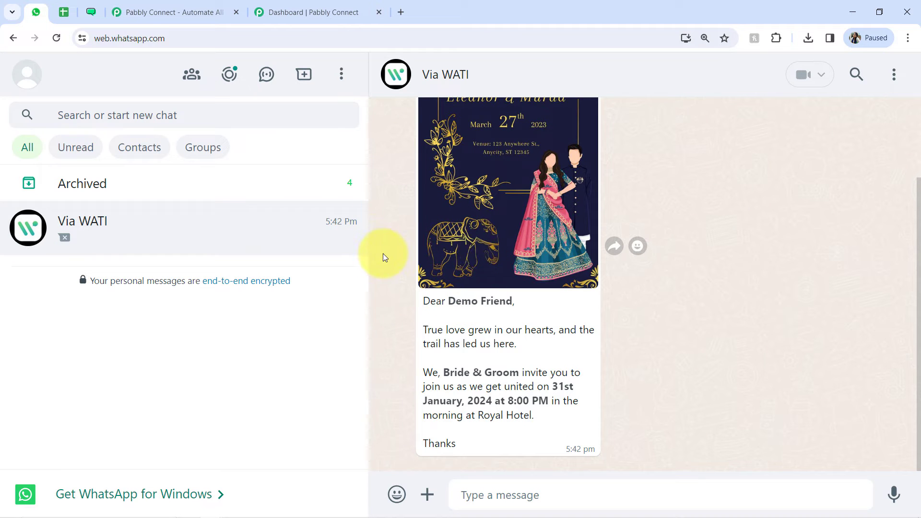
Step: Switch to the All Guest Lists spreadsheet in Google Sheets and review the Guest Name and WhatsApp Number columns
left_click(63, 14)
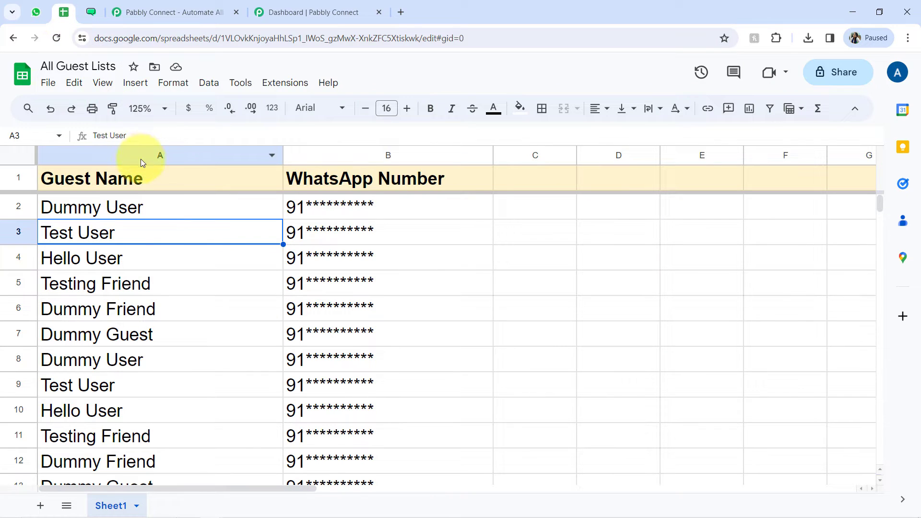
left_click_drag(131, 158, 300, 152)
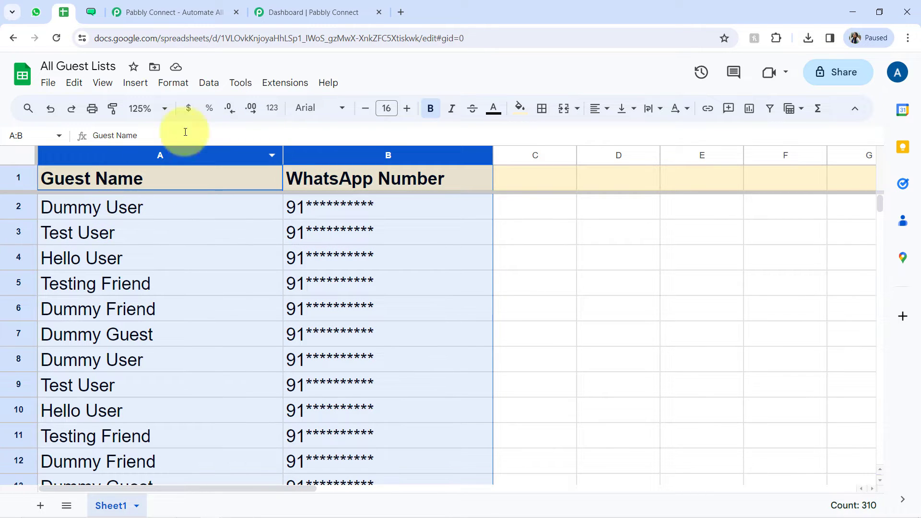
left_click(388, 229)
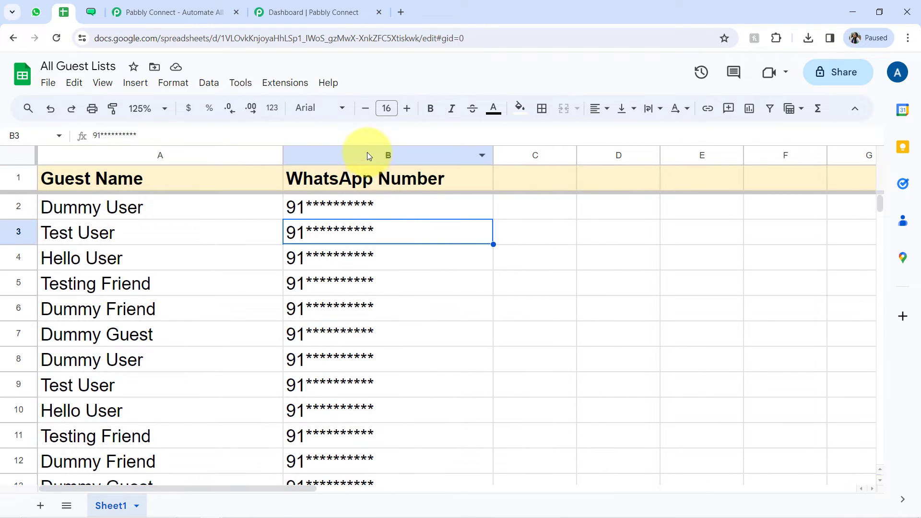
left_click(369, 155)
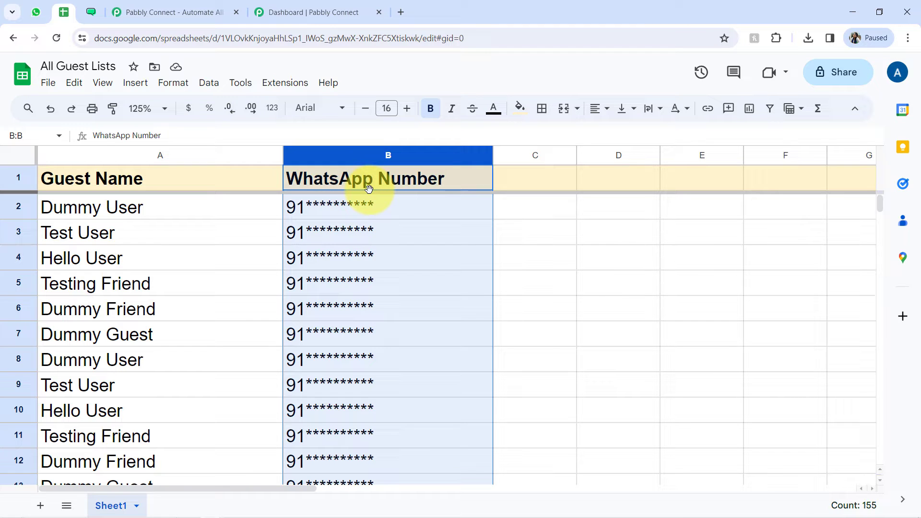
left_click(364, 213)
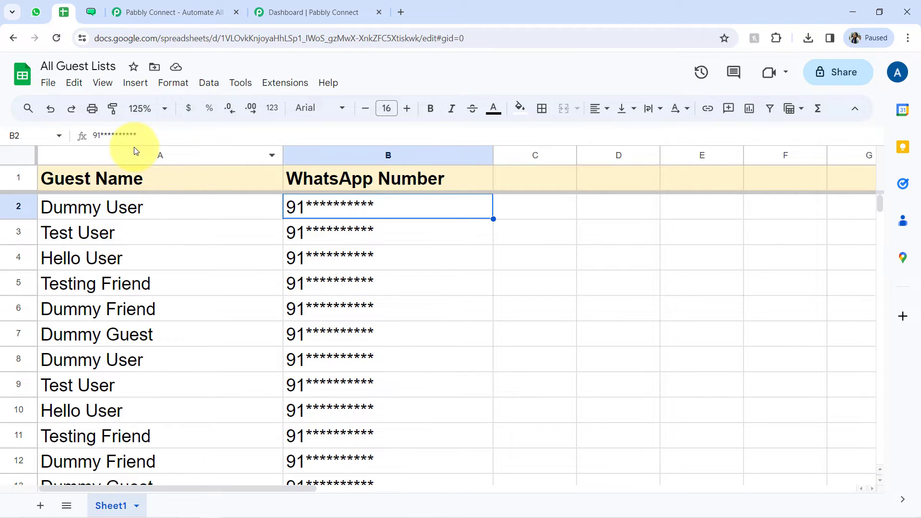
Step: Switch to WATI and review the message templates page and its web address
left_click(88, 17)
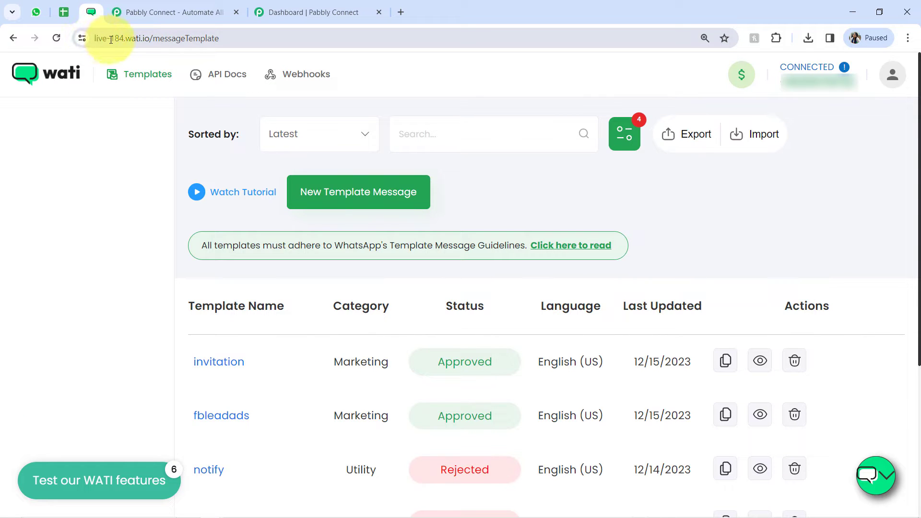
left_click_drag(110, 39, 228, 38)
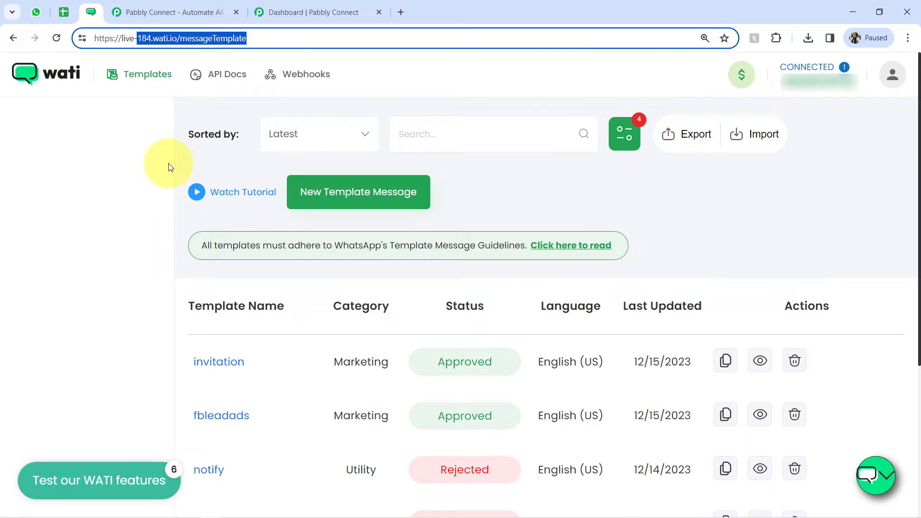
left_click(127, 148)
left_click_drag(114, 38, 228, 40)
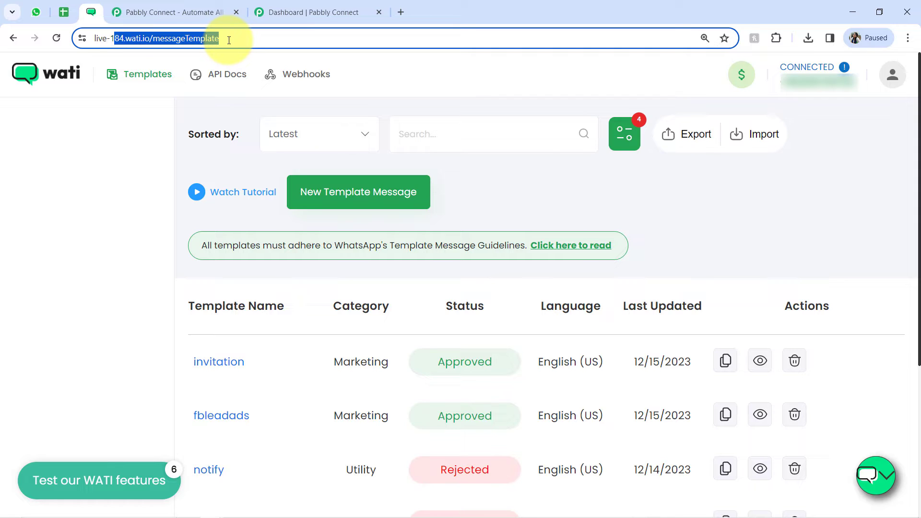
left_click(120, 172)
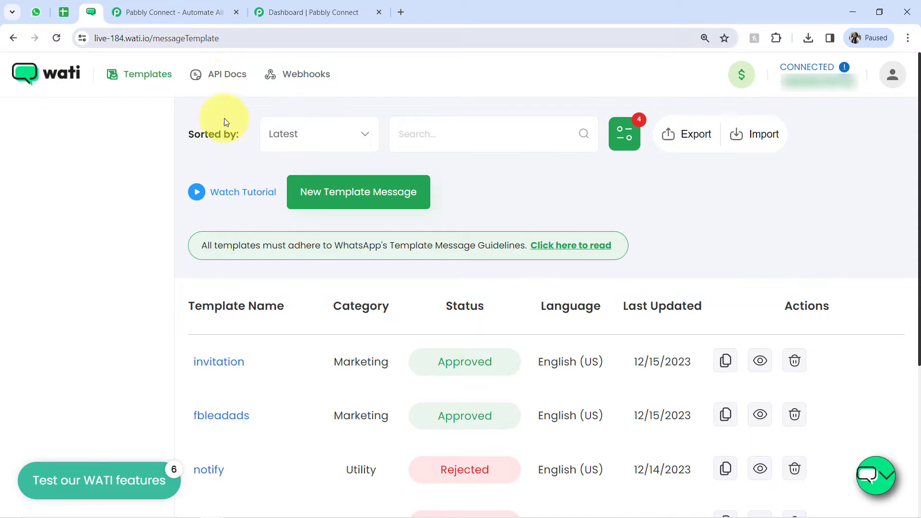
left_click_drag(119, 39, 237, 46)
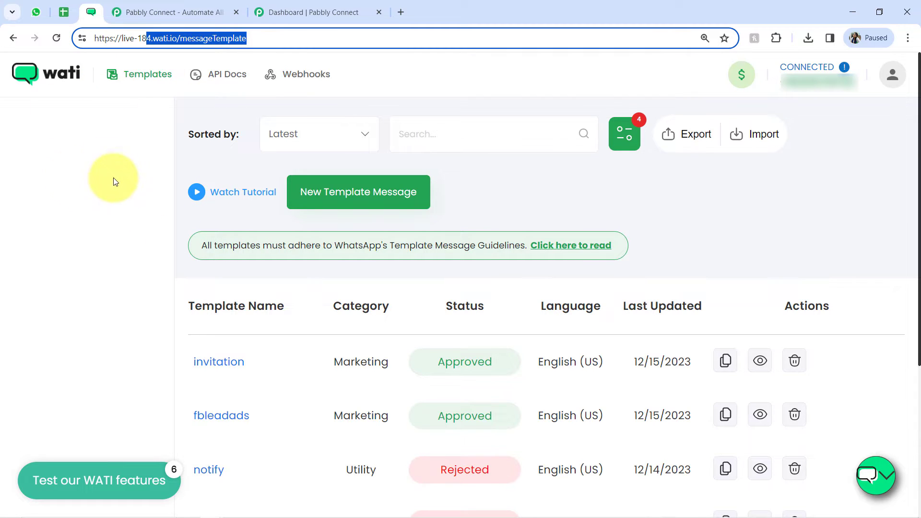
left_click(64, 10)
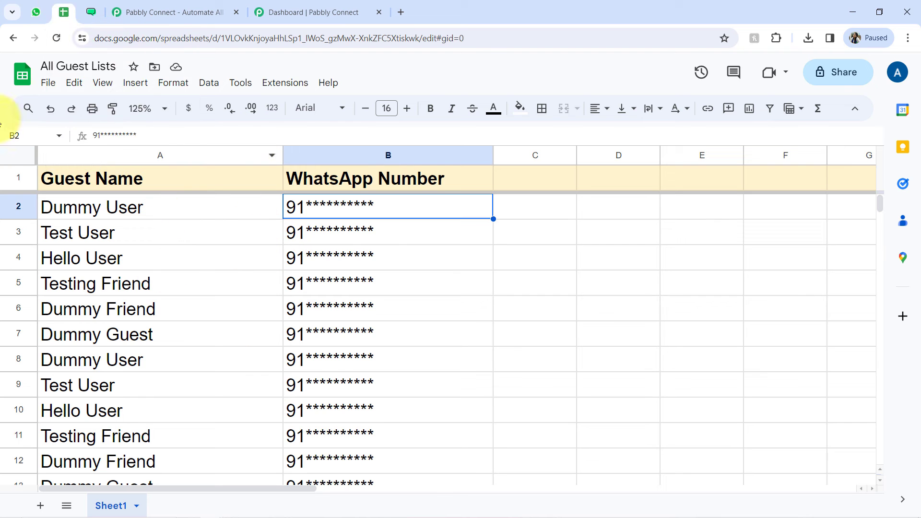
left_click(42, 15)
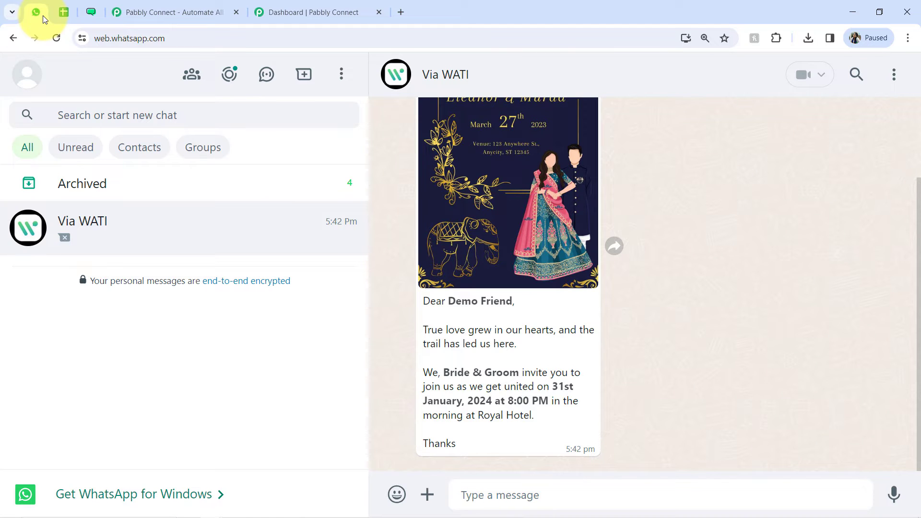
left_click(68, 16)
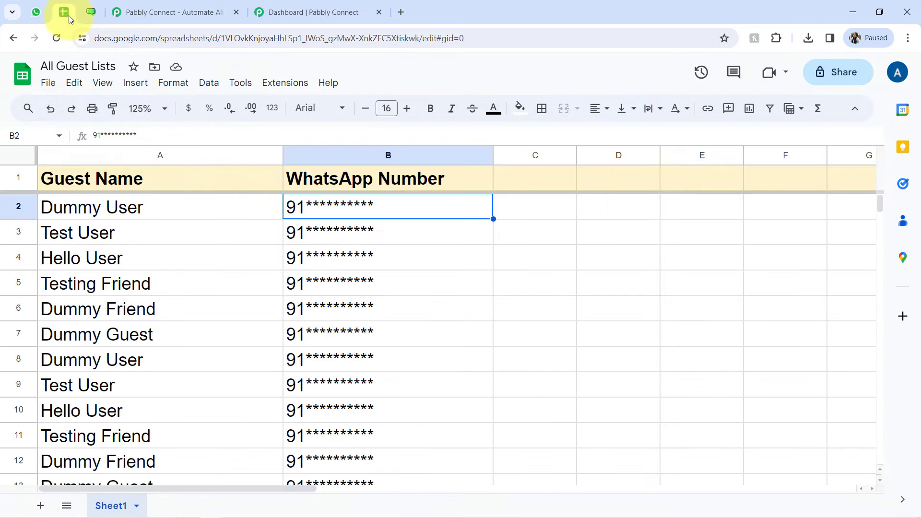
left_click(90, 13)
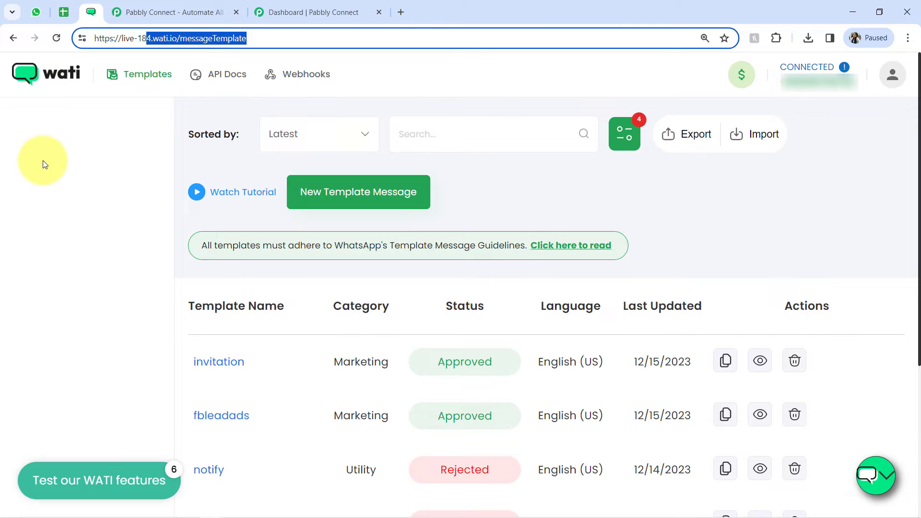
Step: Switch to the Pabbly Connect website and read its address and the headline about connecting applications and automating tasks
left_click(144, 12)
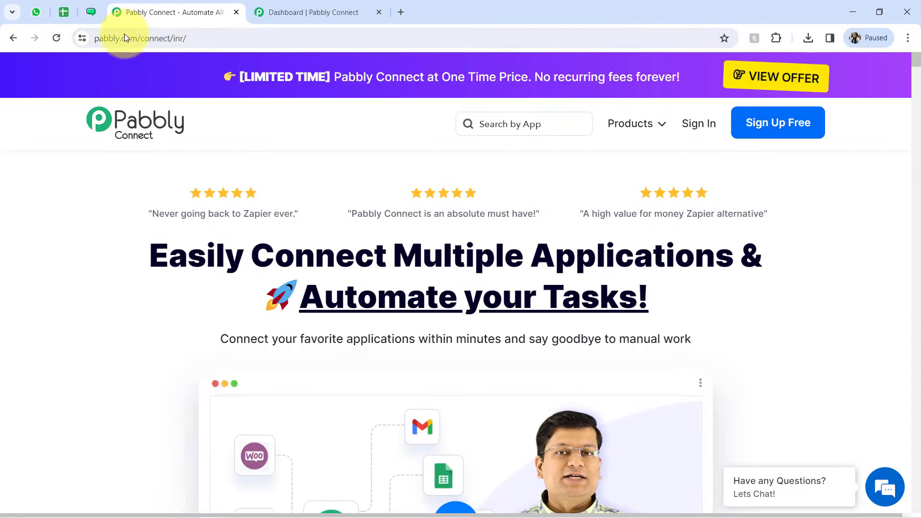
left_click_drag(108, 41, 189, 66)
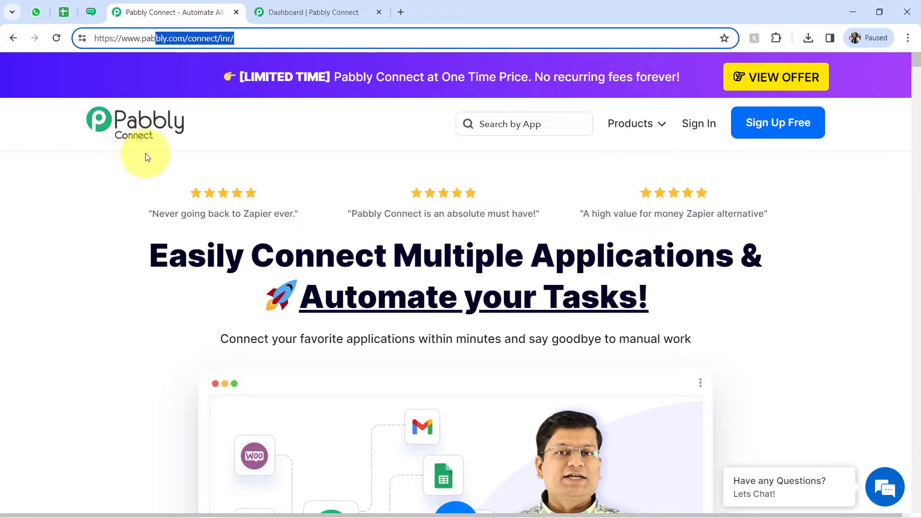
left_click_drag(148, 248, 547, 343)
left_click(525, 326)
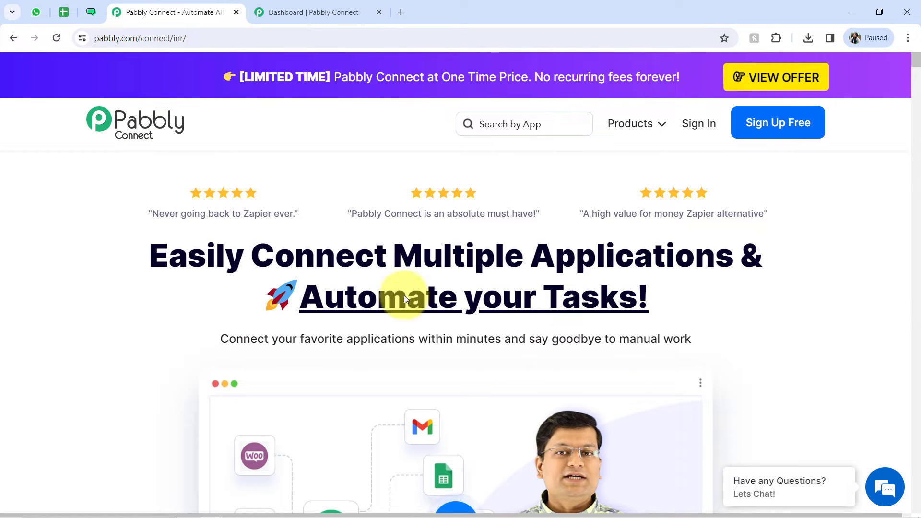
double_click(336, 256)
double_click(549, 259)
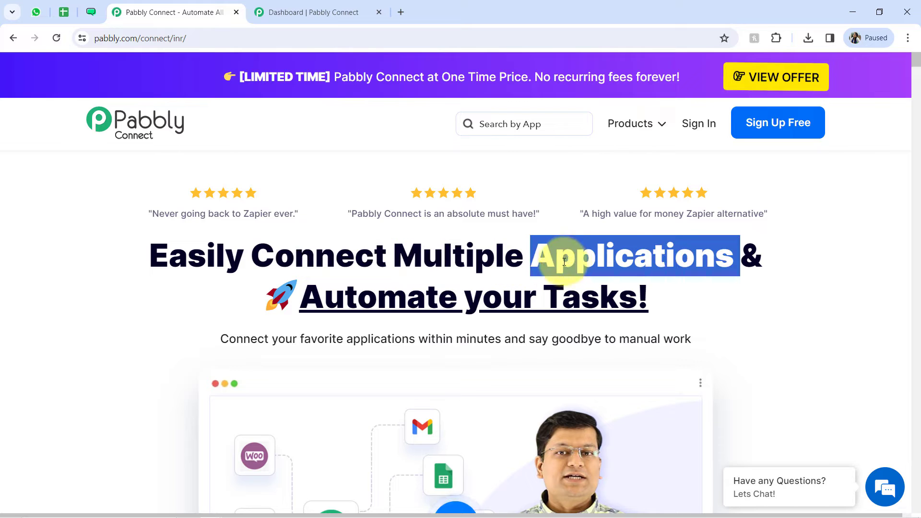
double_click(382, 303)
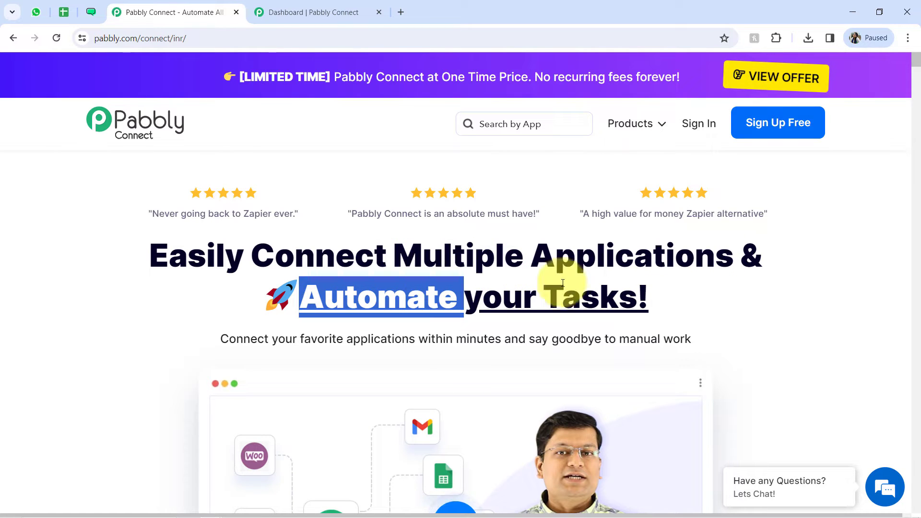
double_click(582, 292)
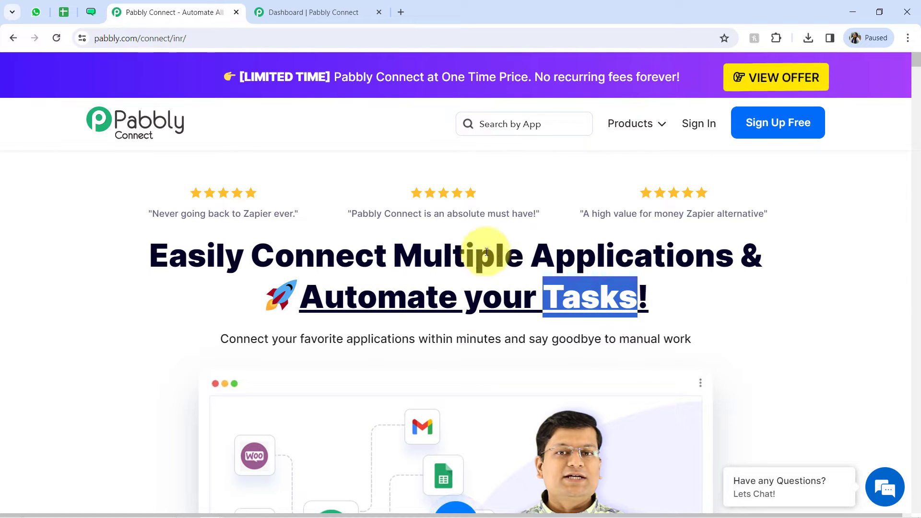
left_click(411, 258)
left_click(280, 5)
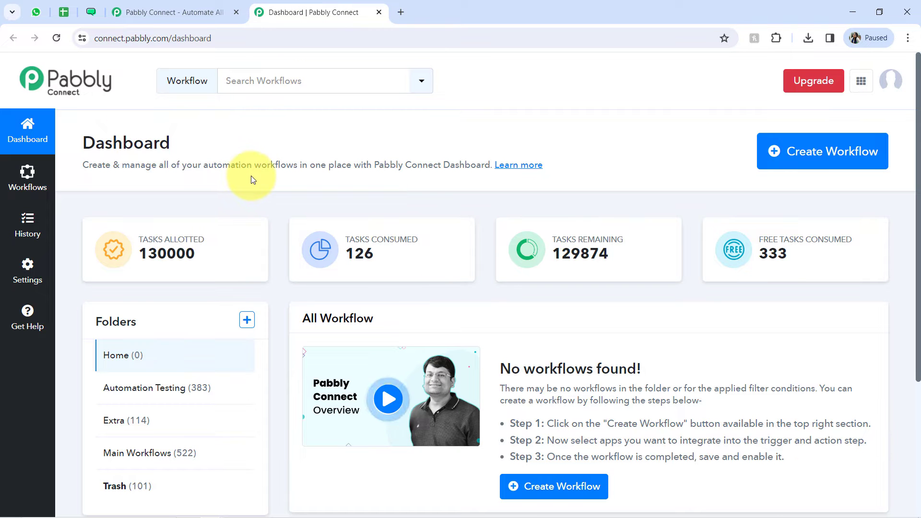
left_click(151, 15)
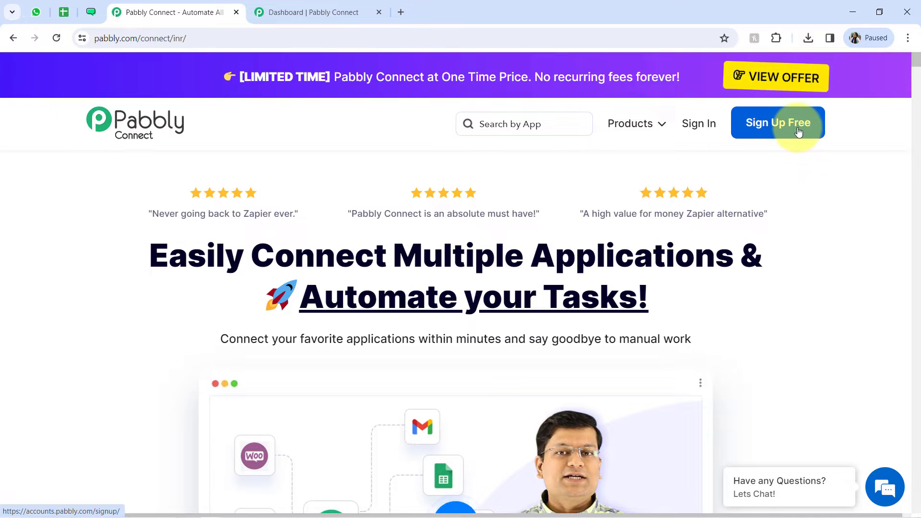
left_click(36, 13)
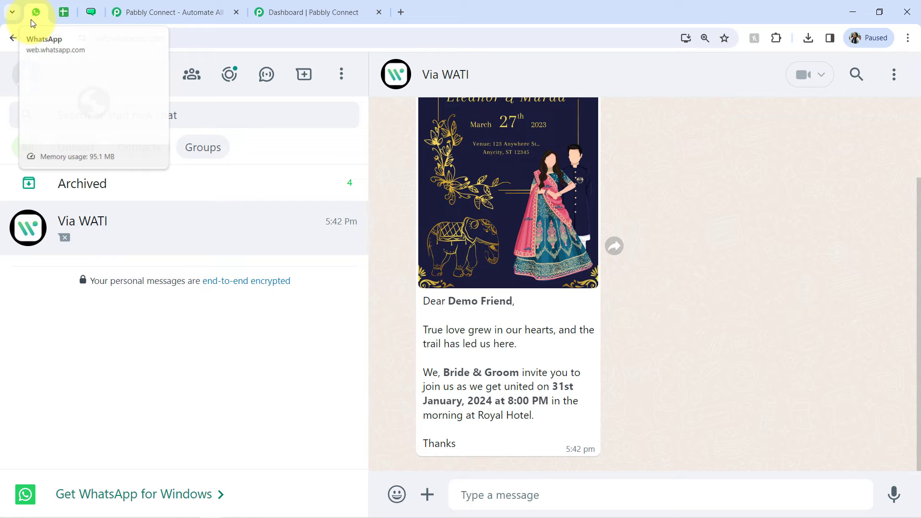
Step: Switch to the Pabbly Connect dashboard and start a new workflow named "How to Send Invitations on WhatsApp Automatically"
left_click(295, 12)
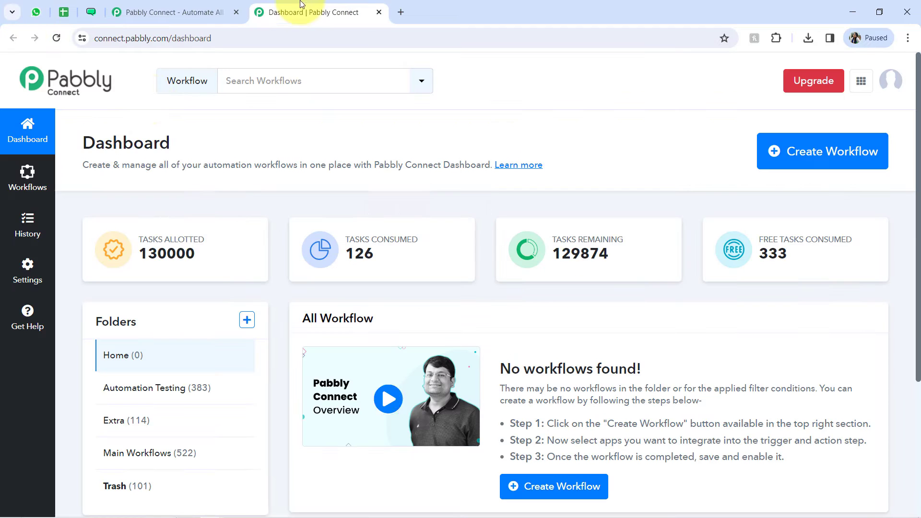
double_click(109, 146)
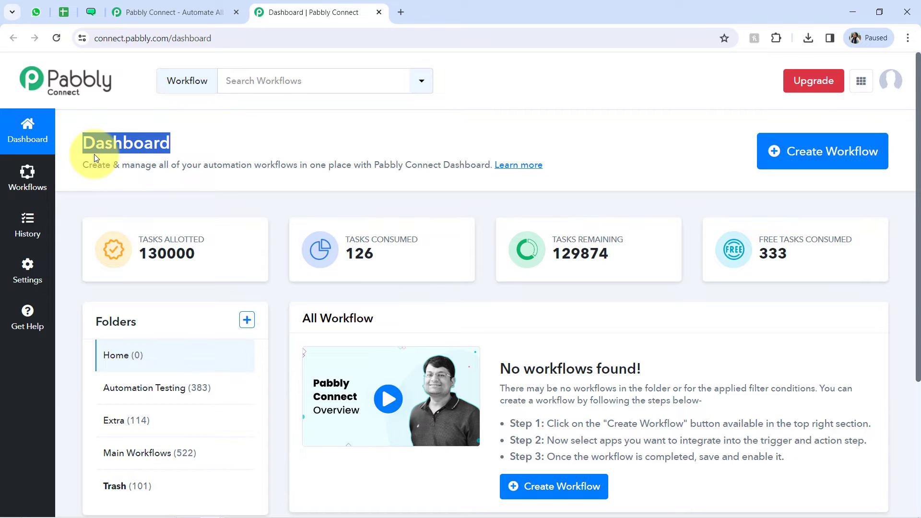
left_click(774, 161)
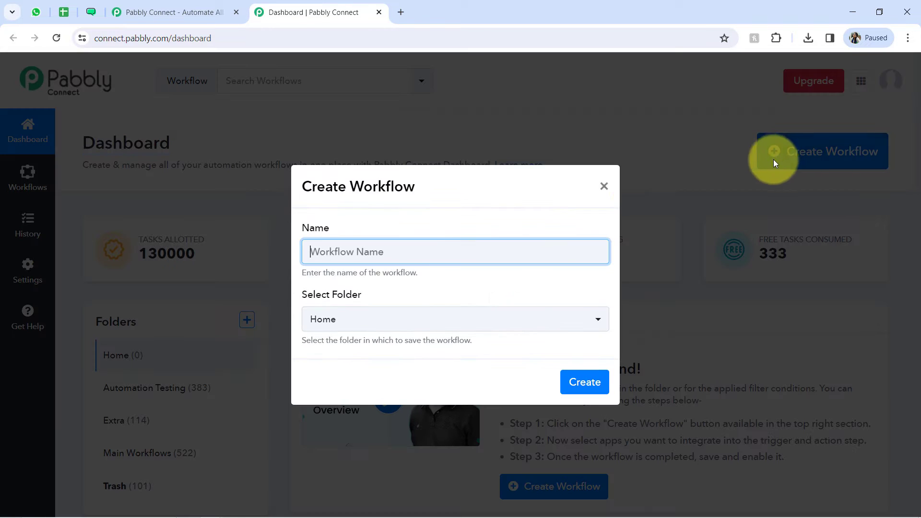
type("How to Send Invitations on WhatsApp Automatically")
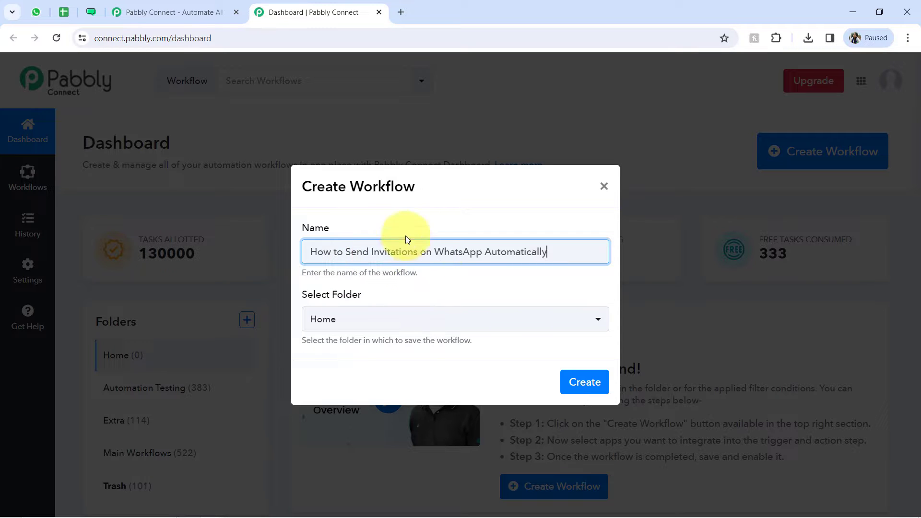
left_click_drag(346, 187, 401, 195)
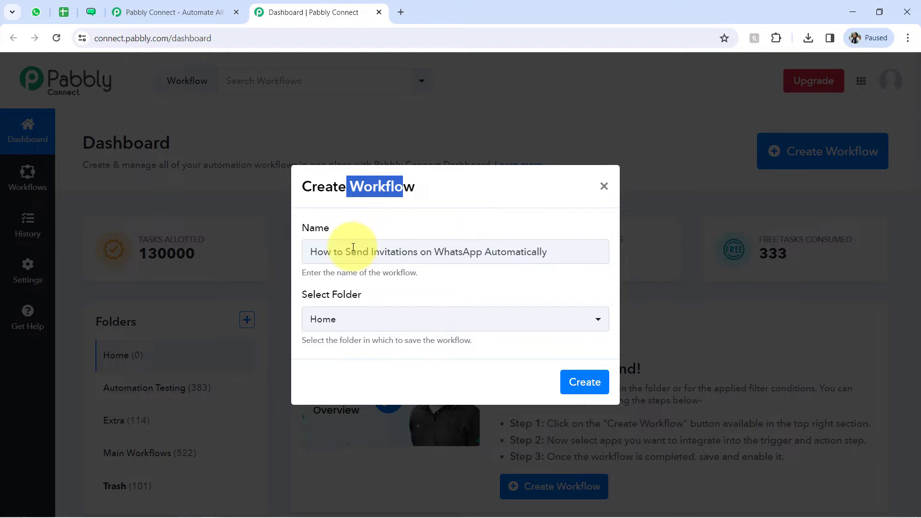
left_click_drag(346, 251, 540, 248)
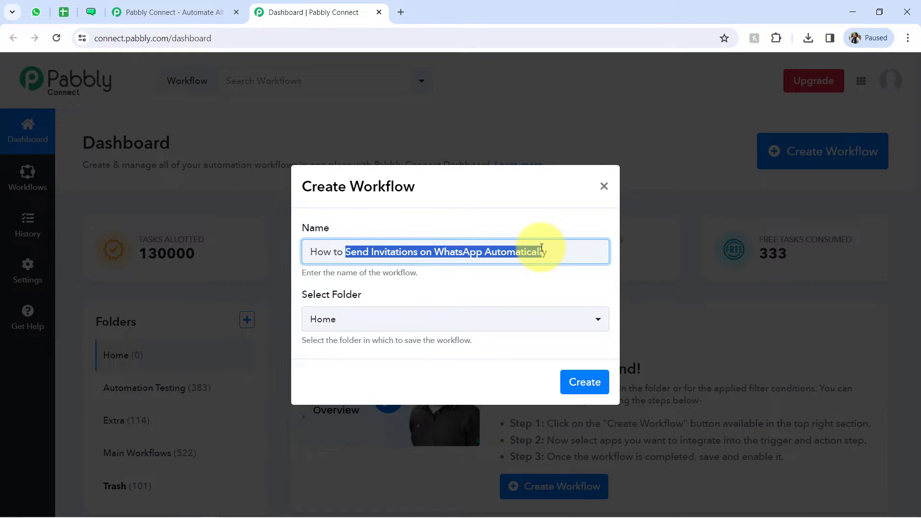
Step: Choose the Main Workflows folder for the new workflow and create it
left_click_drag(309, 293, 325, 312)
left_click(324, 318)
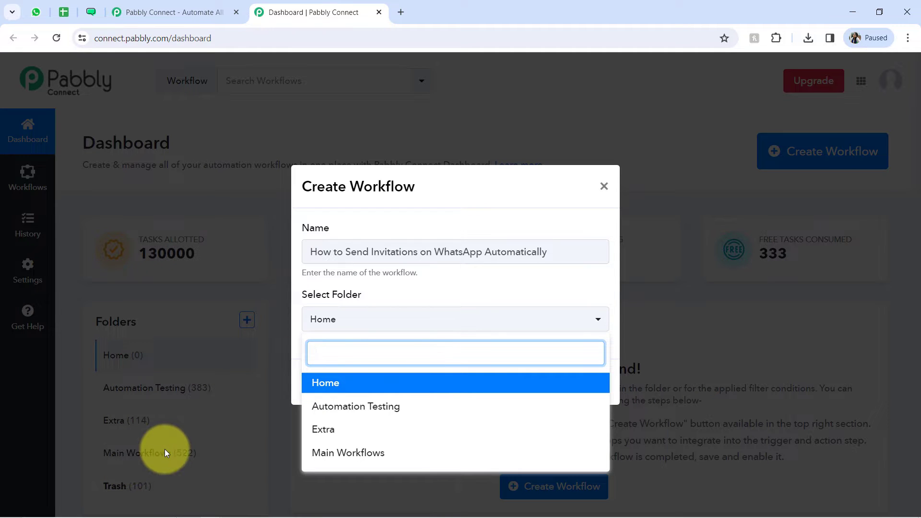
left_click(342, 454)
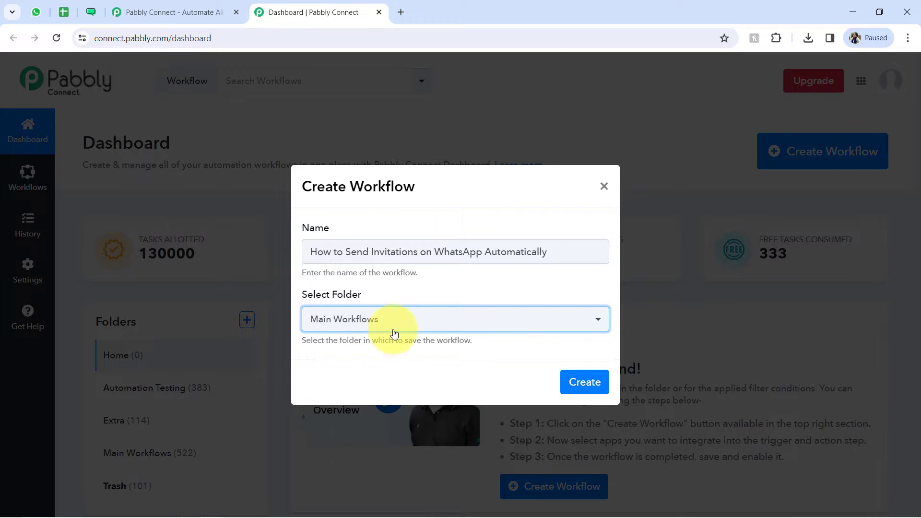
left_click(583, 388)
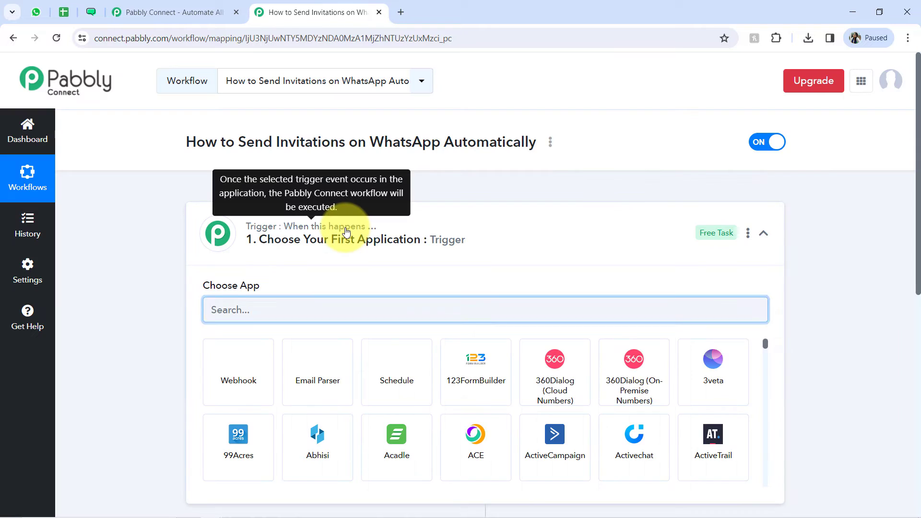
Step: Search for Google Sheets and choose it as the workflow's trigger application
left_click(346, 230)
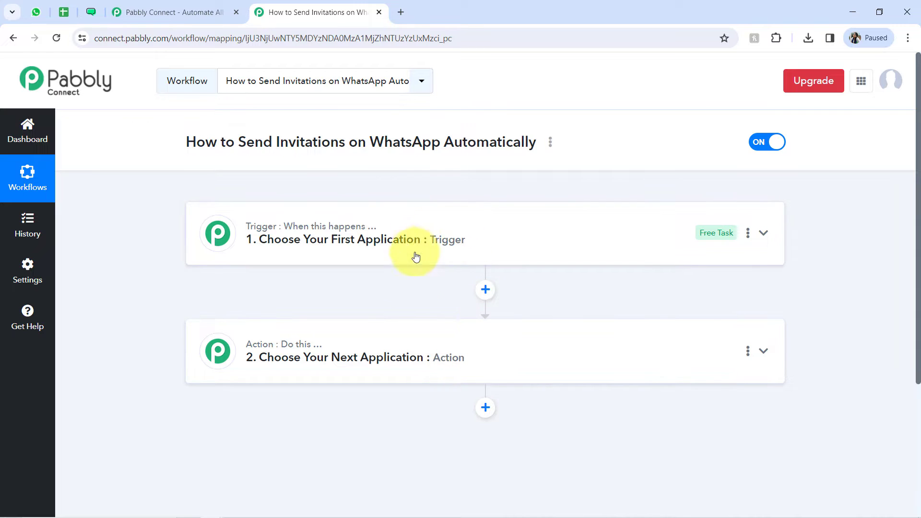
left_click(385, 257)
triple_click(327, 142)
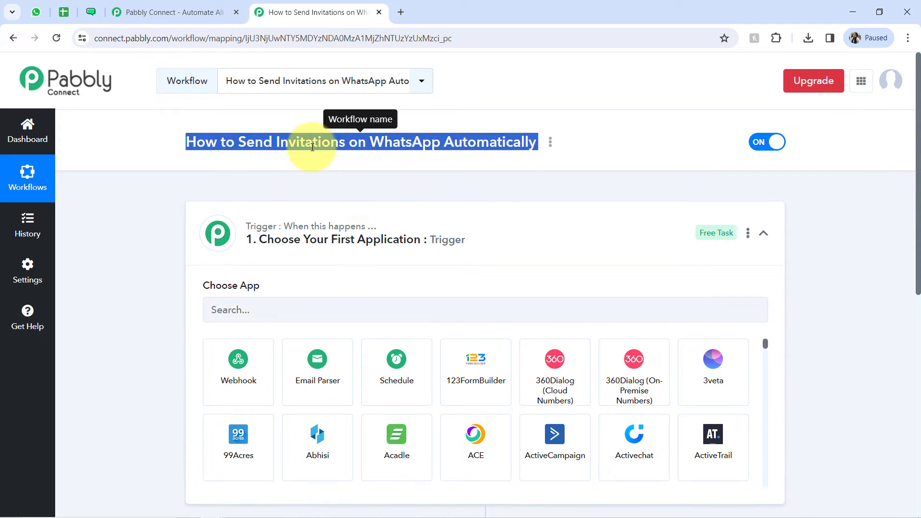
left_click(244, 315)
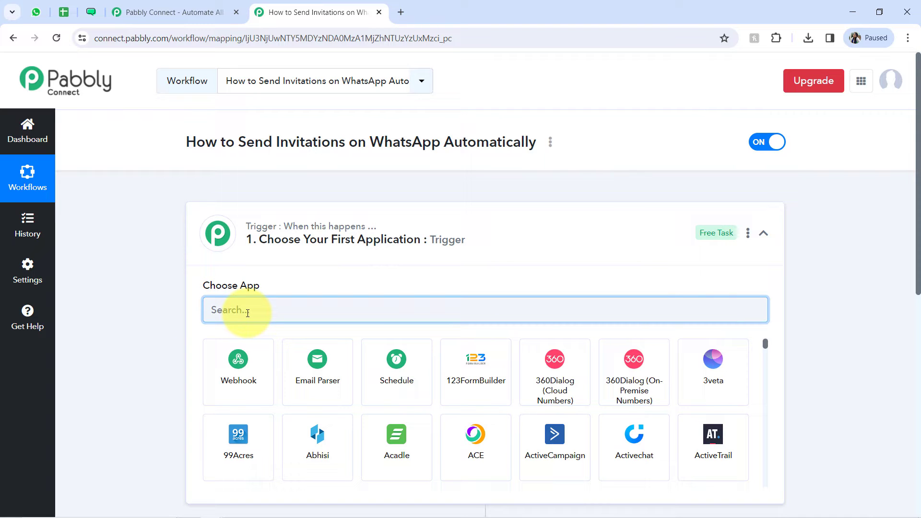
type("goog")
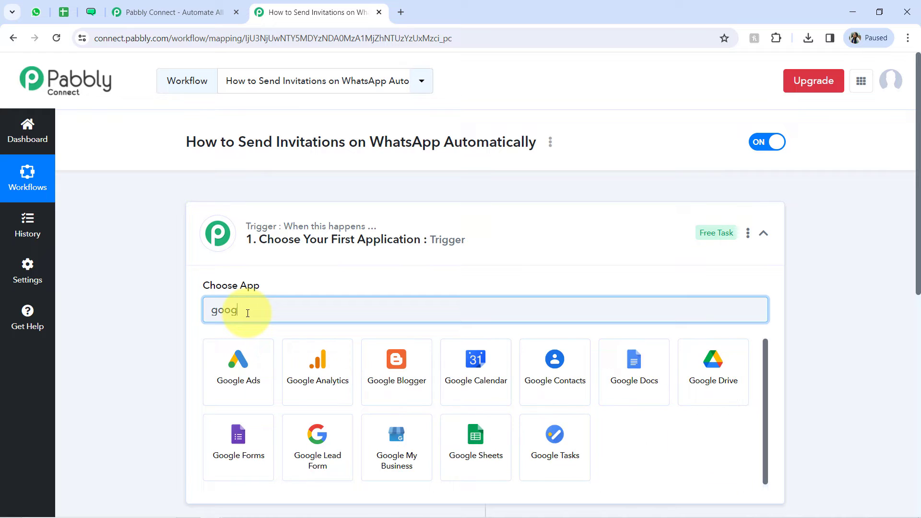
type("le s")
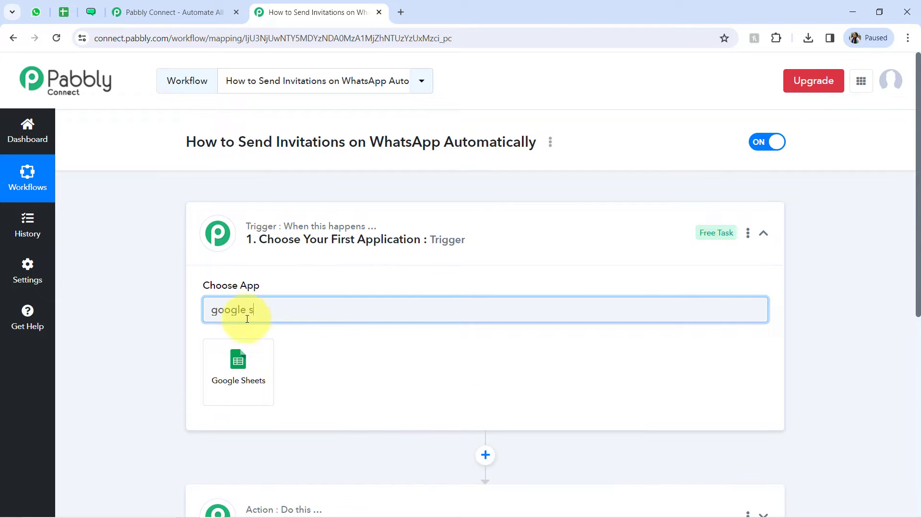
left_click(237, 365)
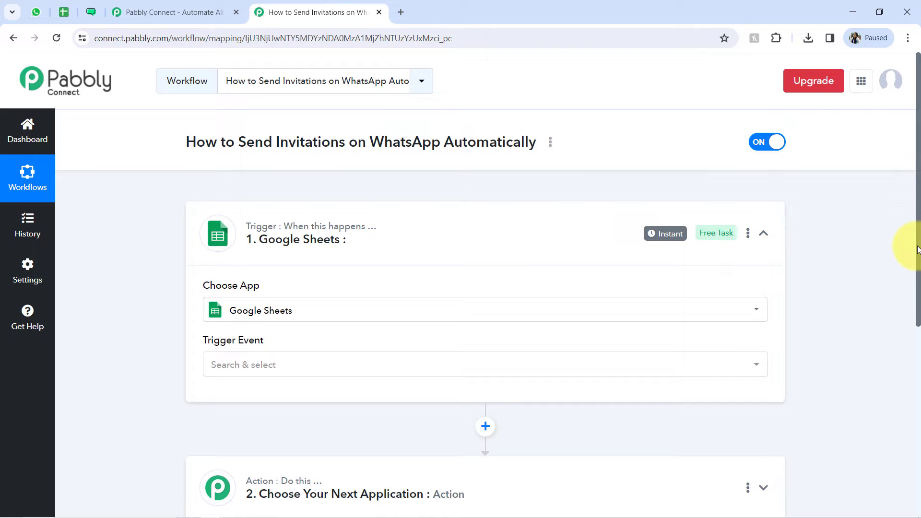
Step: Search for WATI, choose it as the workflow's action application, and collapse the action step
left_click_drag(916, 243, 895, 381)
left_click(409, 286)
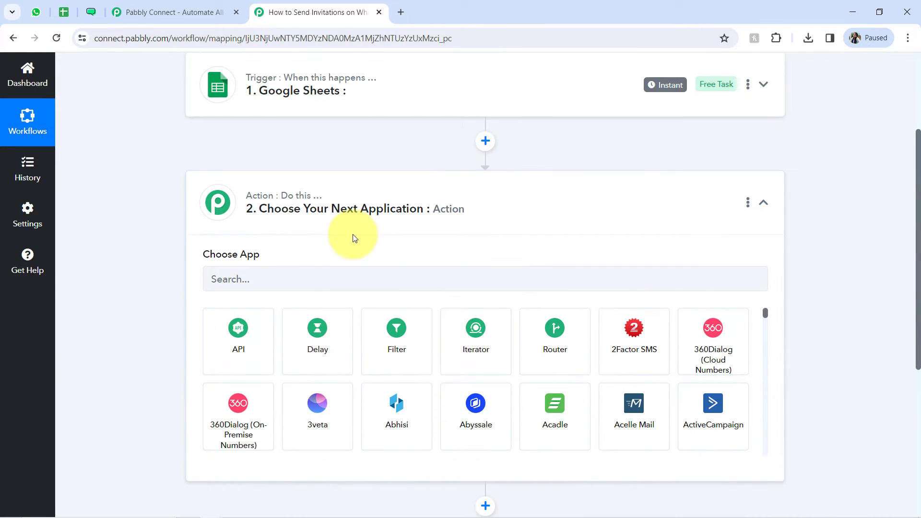
left_click(278, 279)
type("wati")
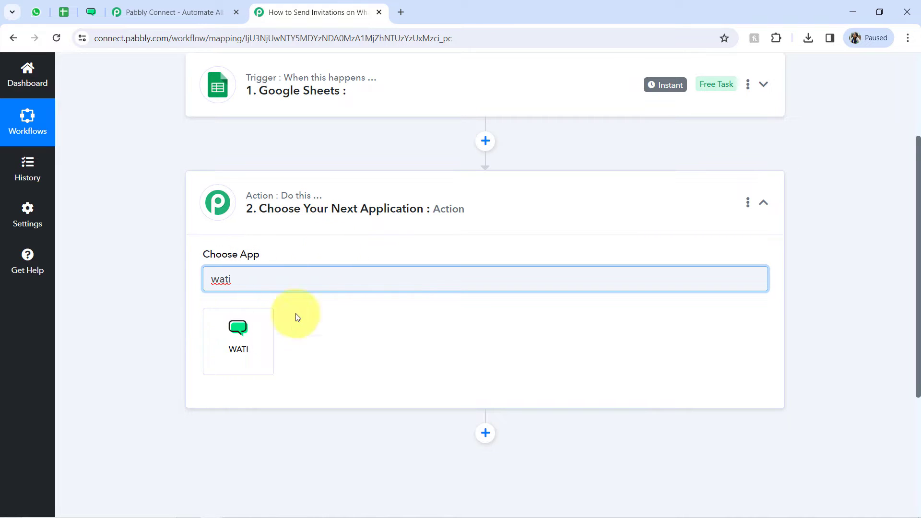
left_click(216, 366)
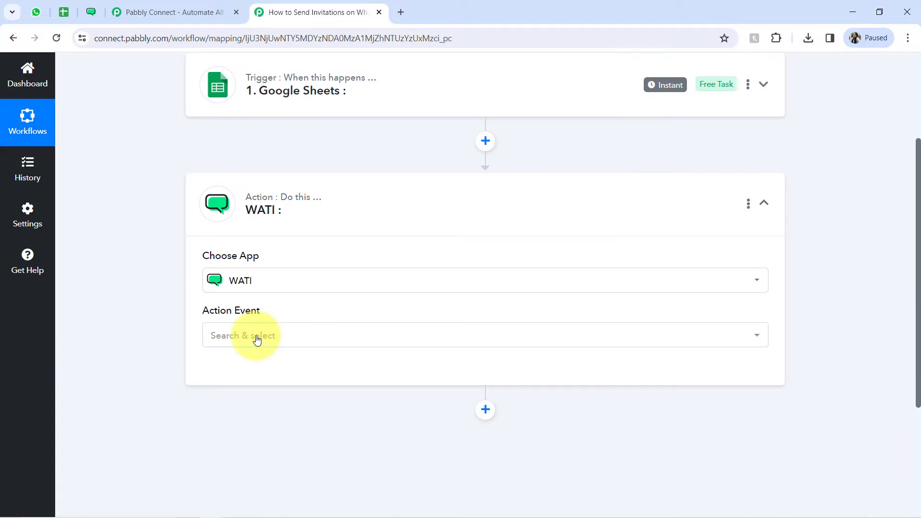
left_click(256, 340)
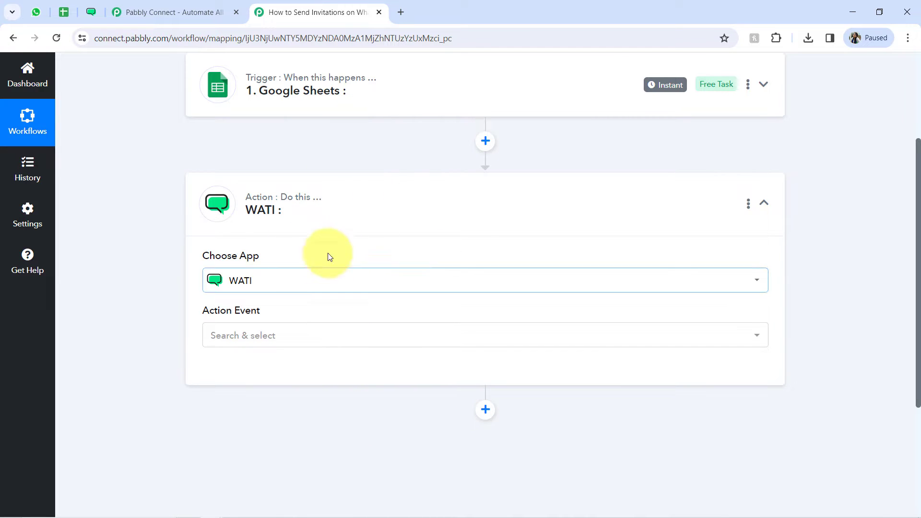
left_click(295, 223)
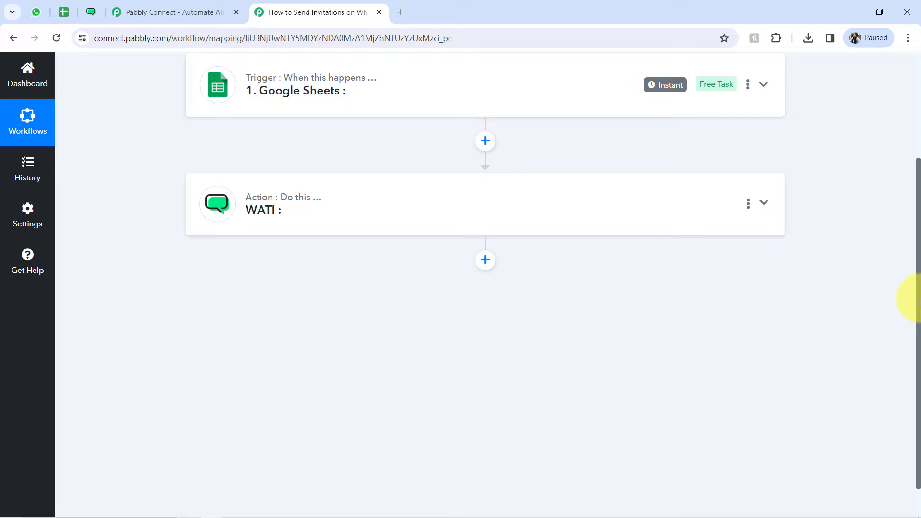
left_click_drag(918, 301, 918, 185)
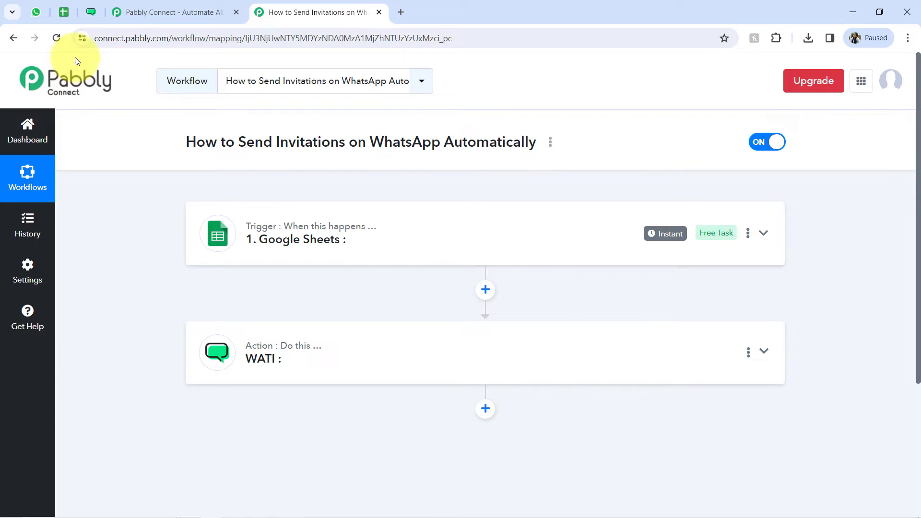
Step: Switch to the All Guest Lists spreadsheet in Google Sheets, review the guest rows, and return to the Pabbly Connect workflow
left_click(63, 12)
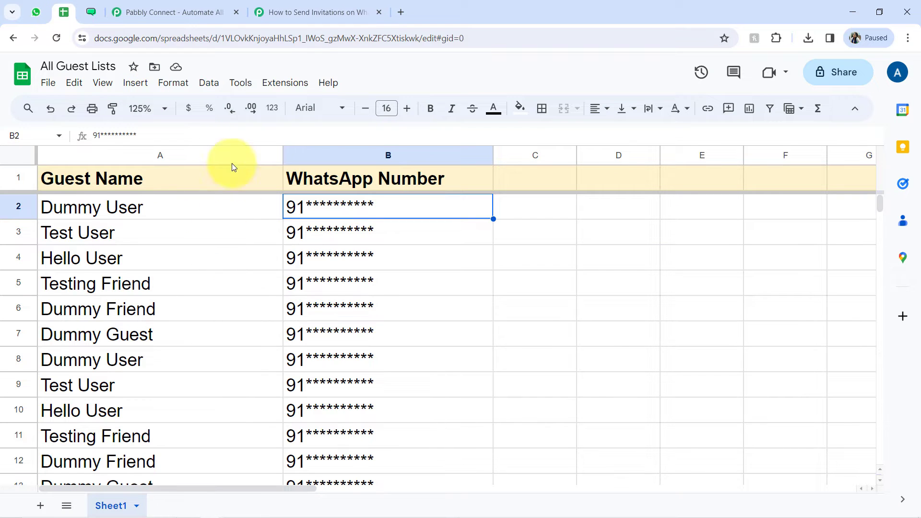
left_click(298, 11)
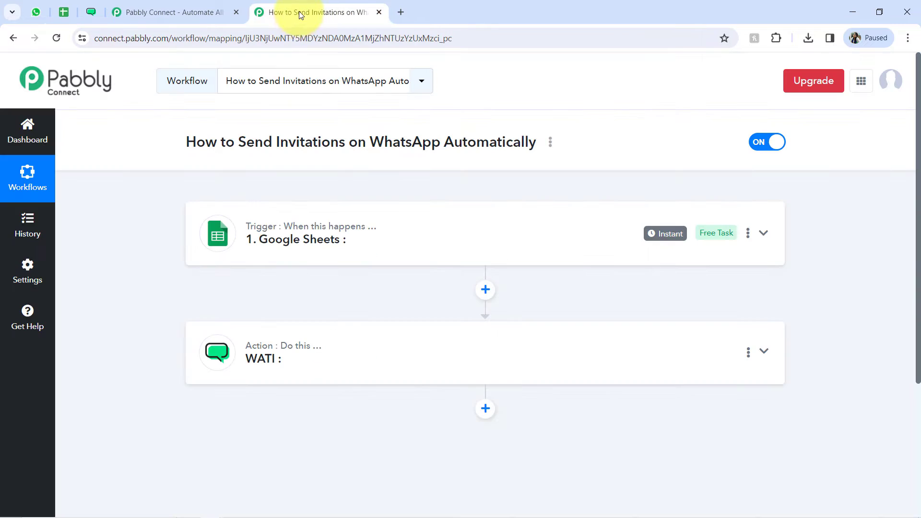
left_click(62, 14)
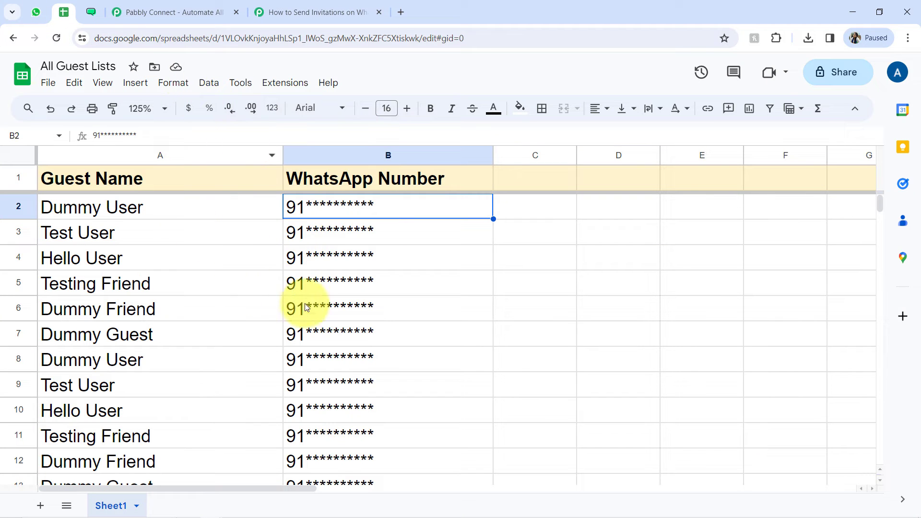
left_click(354, 11)
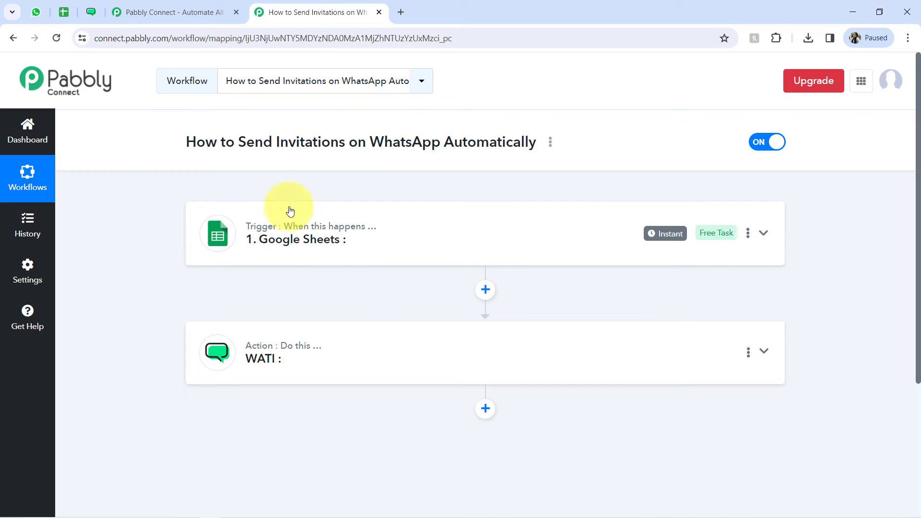
Step: Set the Google Sheets trigger event to New or Updated Spreadsheet Row
left_click(295, 254)
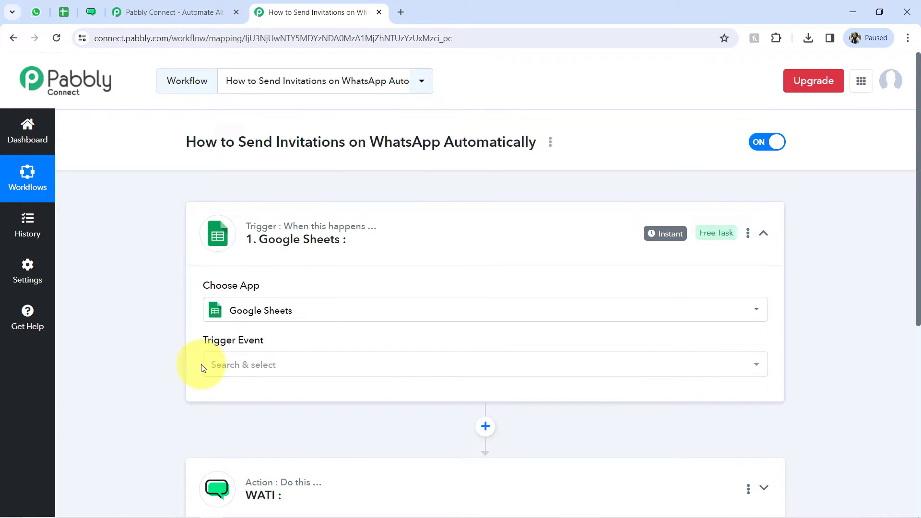
left_click(220, 370)
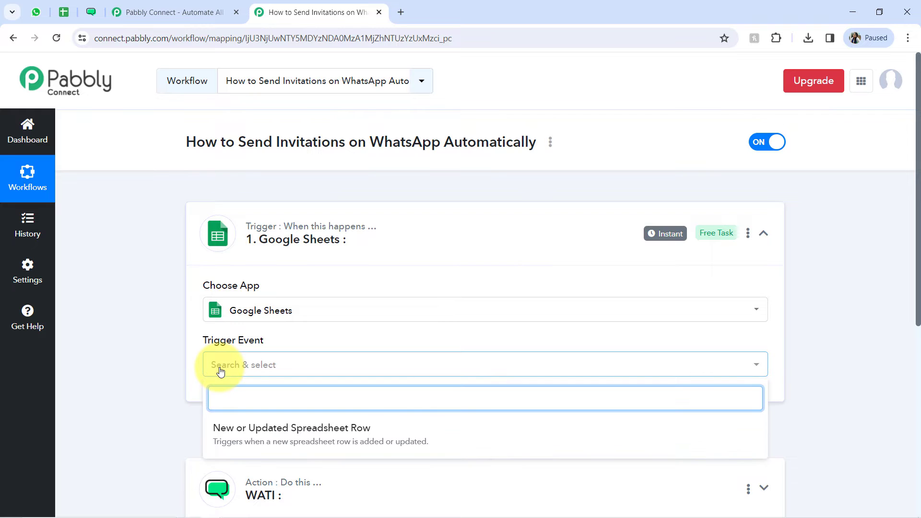
left_click(341, 444)
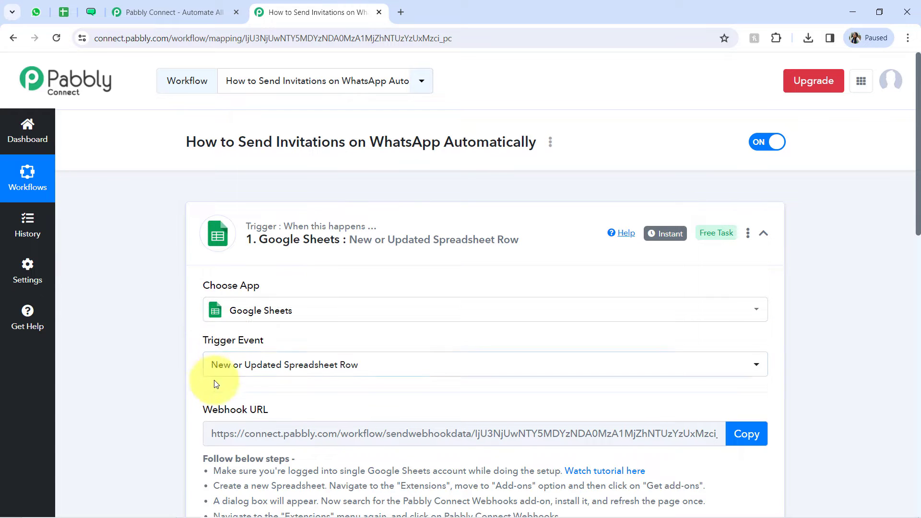
Step: Review the trigger's webhook URL section and its instructions for connecting the spreadsheet
left_click_drag(206, 409, 256, 409)
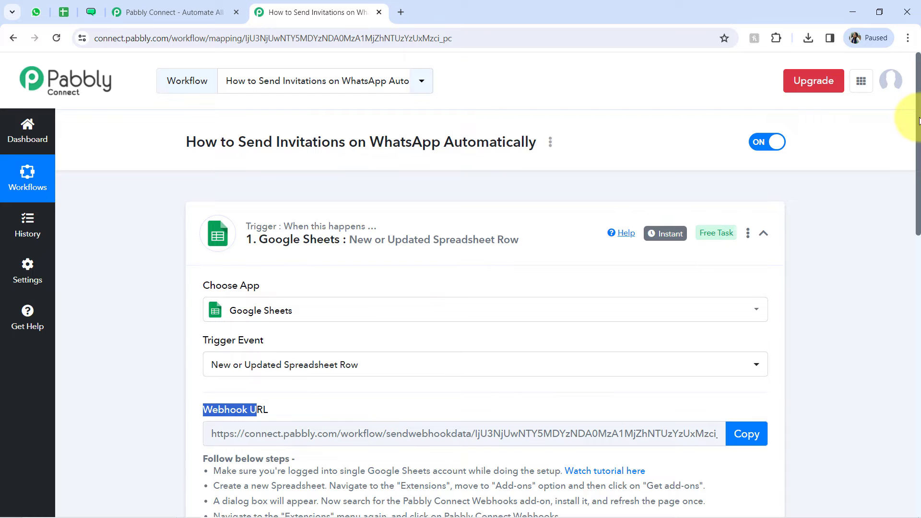
scroll(919, 119, "down", 5)
left_click_drag(232, 231, 318, 422)
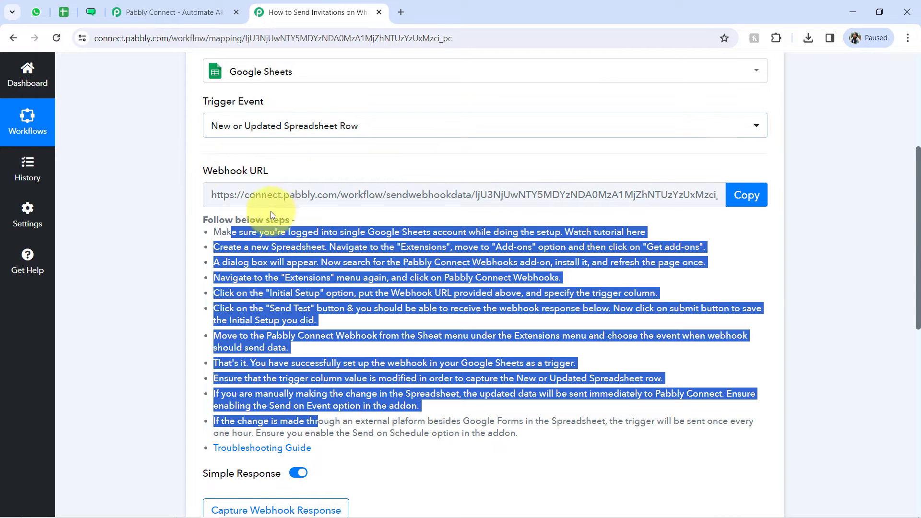
left_click(65, 12)
left_click(306, 5)
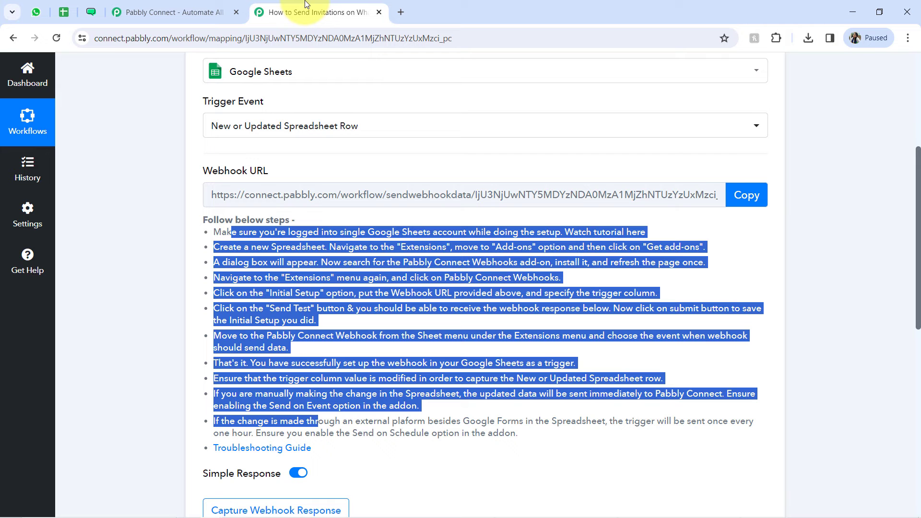
left_click_drag(235, 219, 267, 378)
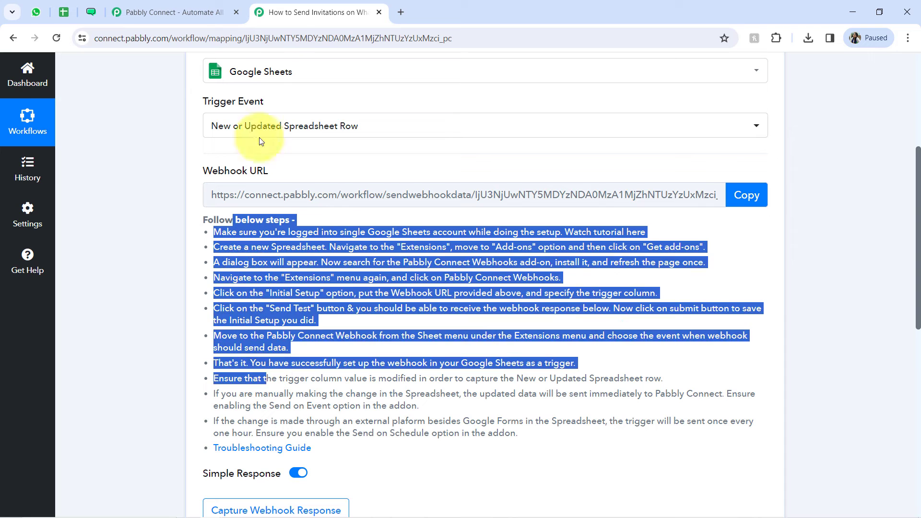
Step: Close the Pabbly Connect website page and copy the Google Sheets trigger's webhook URL
left_click(237, 12)
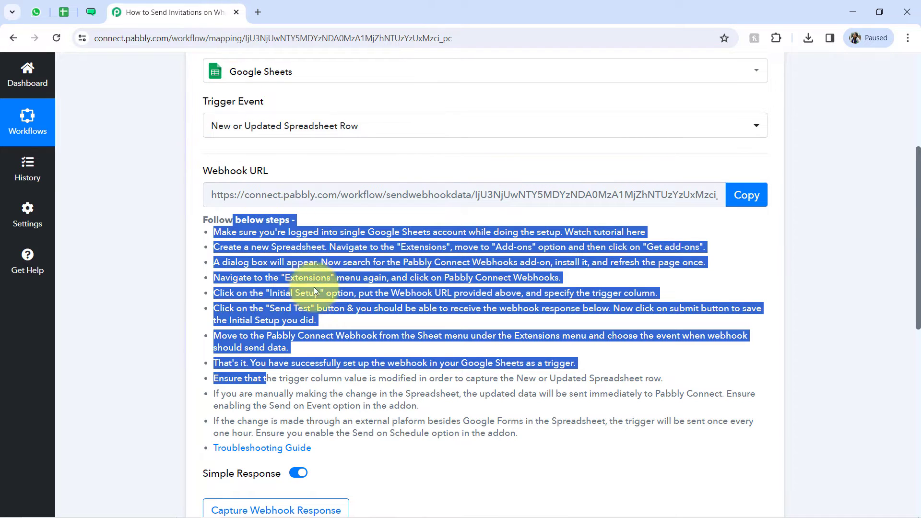
left_click(311, 307)
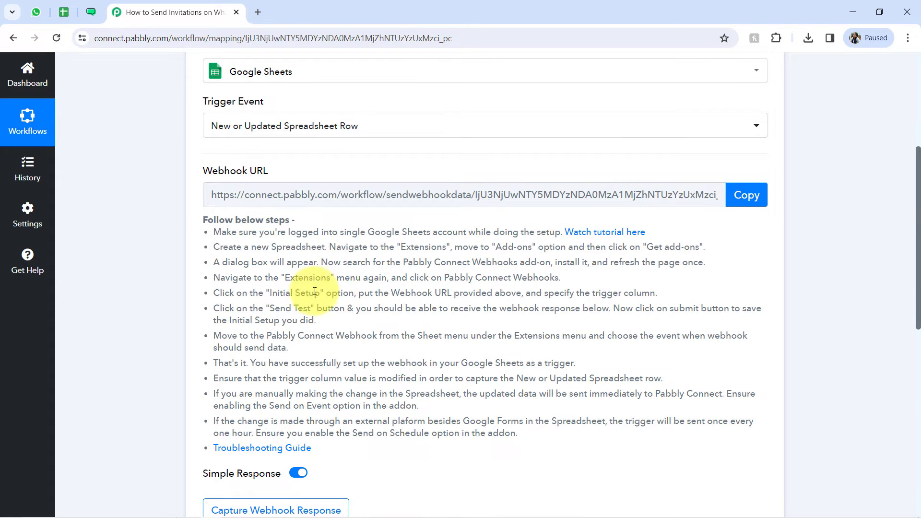
left_click(749, 198)
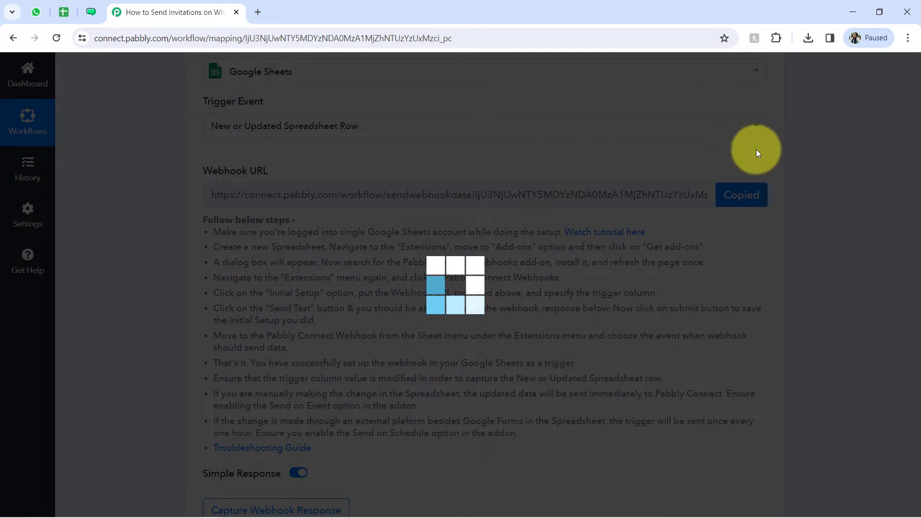
left_click(214, 510)
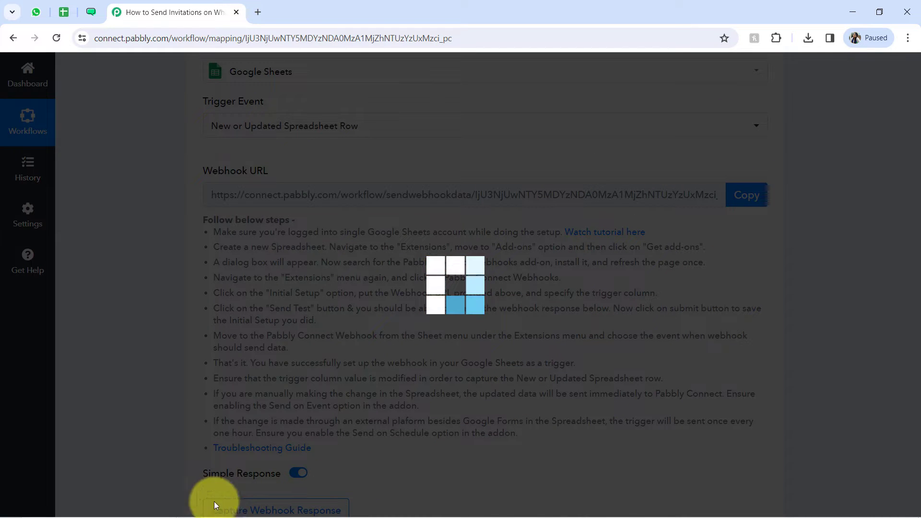
scroll(917, 250, "down", 2)
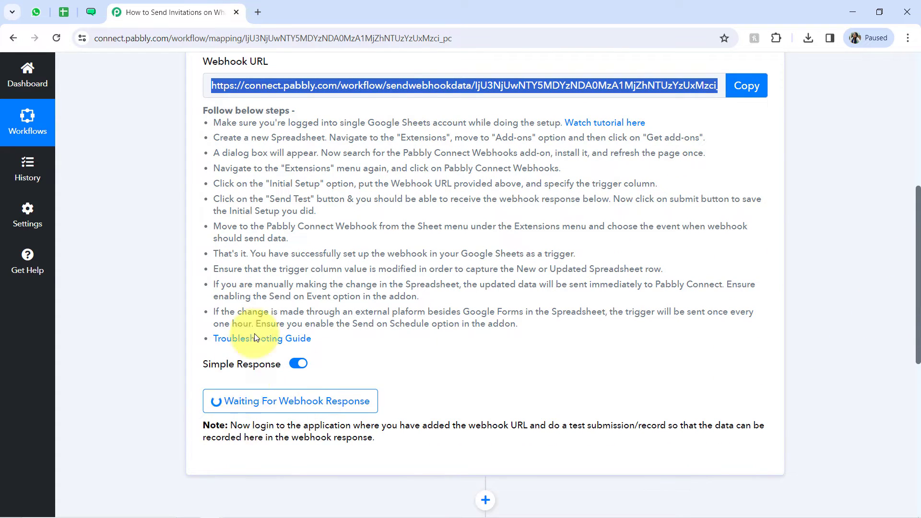
Step: Switch to the guest list spreadsheet, look up the Pabbly Connect Webhooks add-on in Google Workspace Marketplace, and close the marketplace
left_click(64, 13)
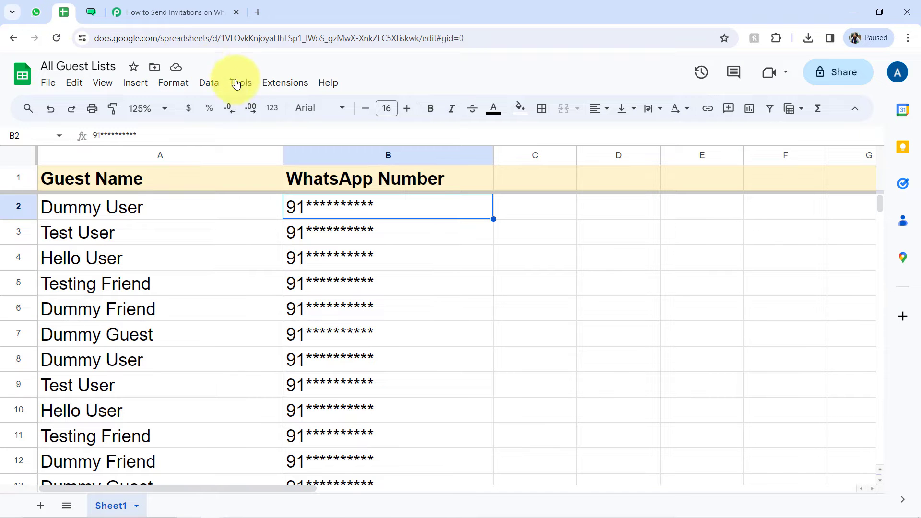
left_click(284, 92)
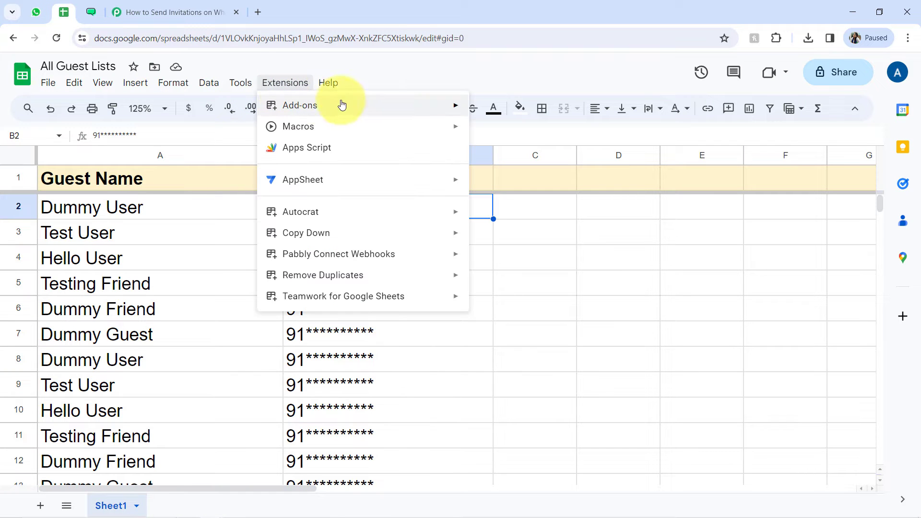
mouse_move(382, 105)
left_click(489, 108)
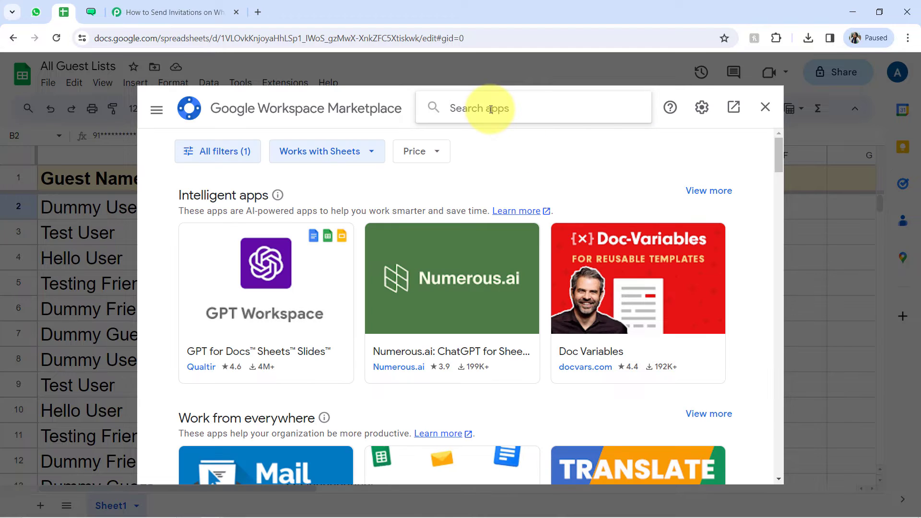
type("abb")
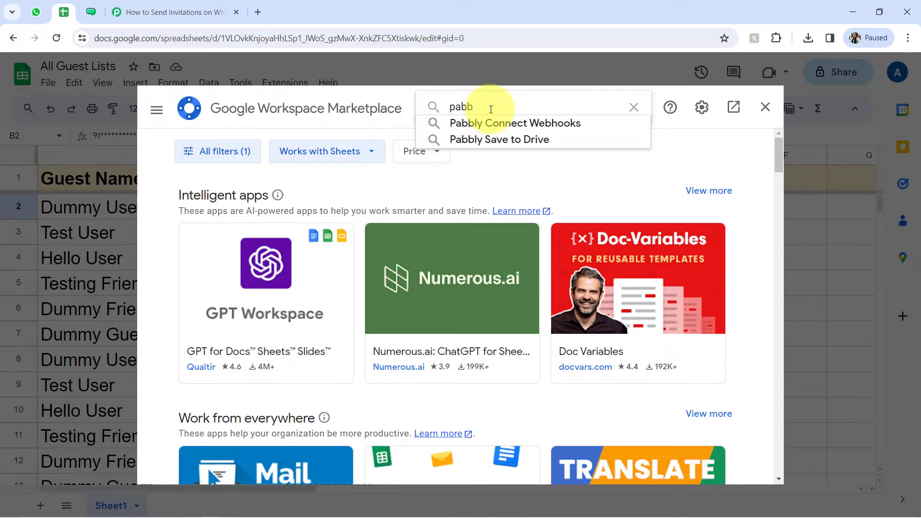
left_click(494, 123)
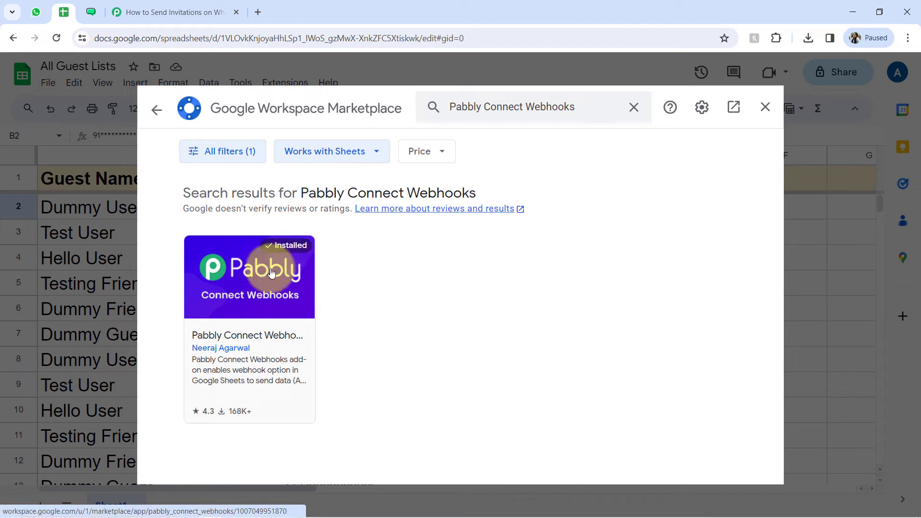
left_click(764, 112)
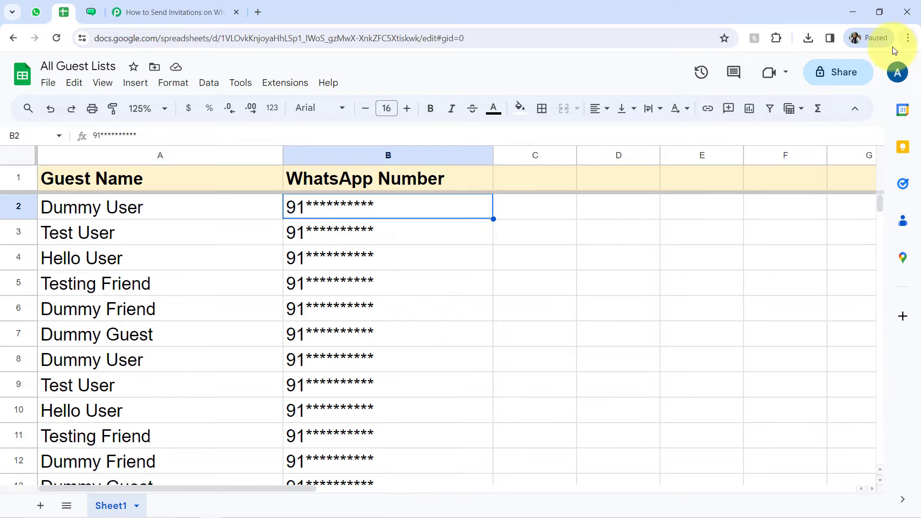
Step: Open the Pabbly Connect Webhooks initial setup for the guest list and paste in the webhook URL copied from the workflow's trigger
left_click(280, 90)
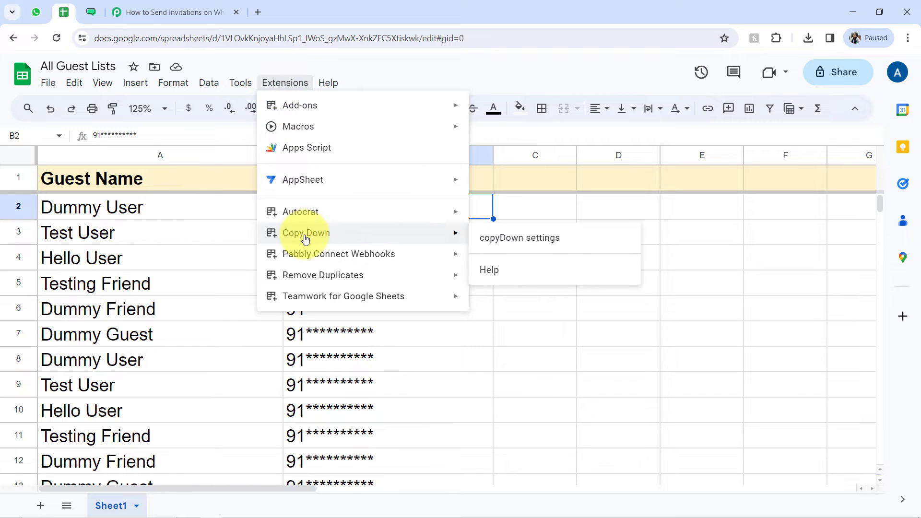
mouse_move(351, 253)
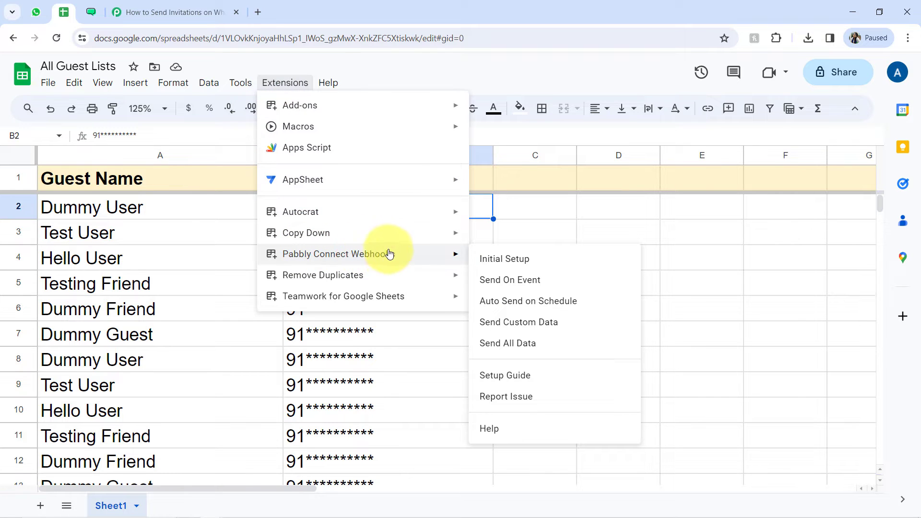
left_click(489, 261)
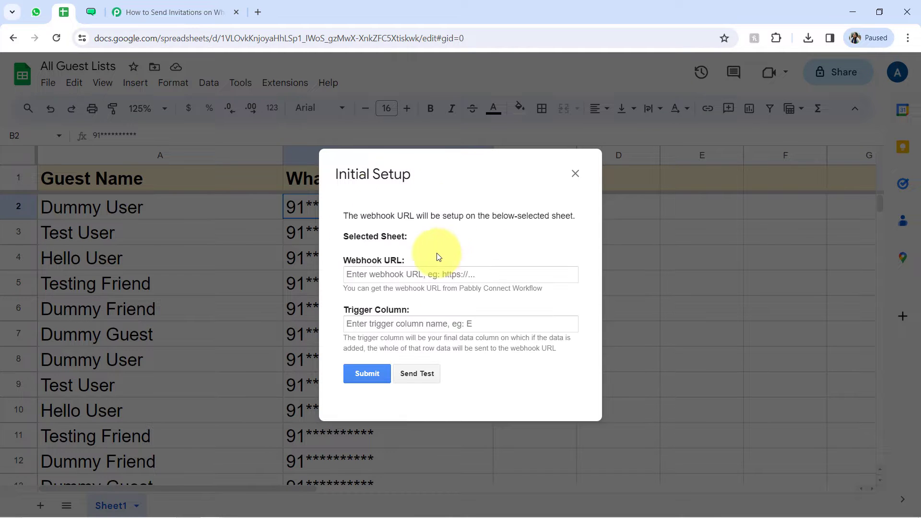
left_click(196, 6)
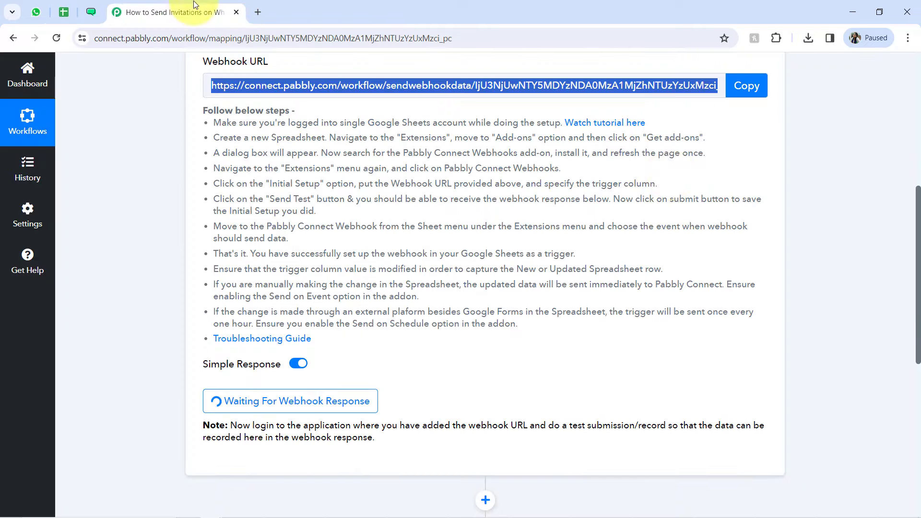
left_click(742, 85)
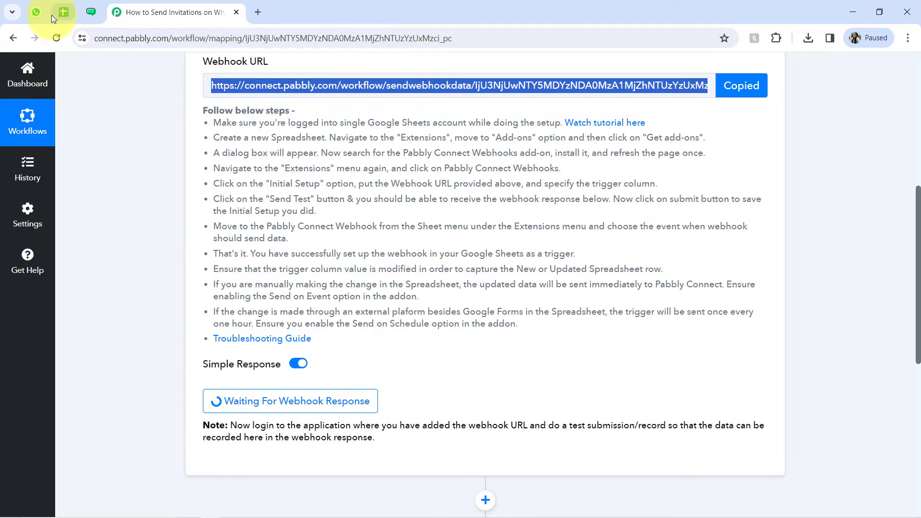
left_click(62, 15)
left_click(361, 273)
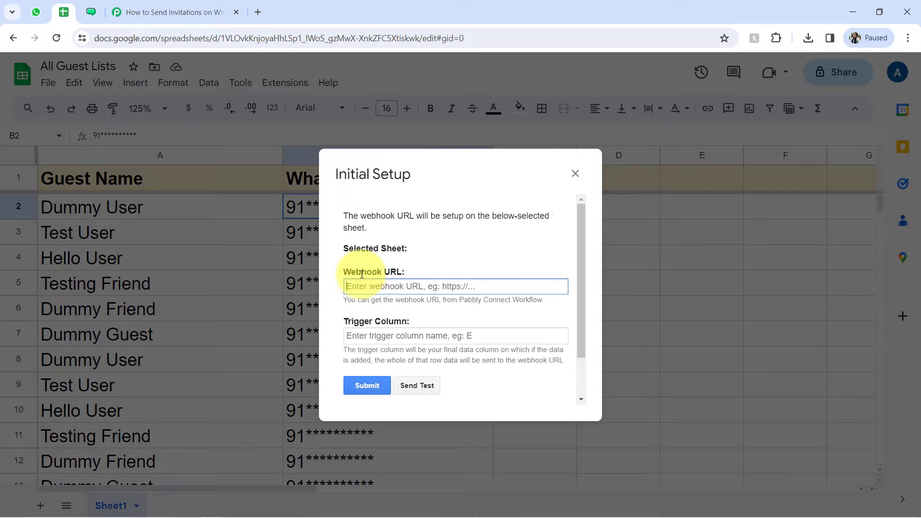
key("ctrl+v")
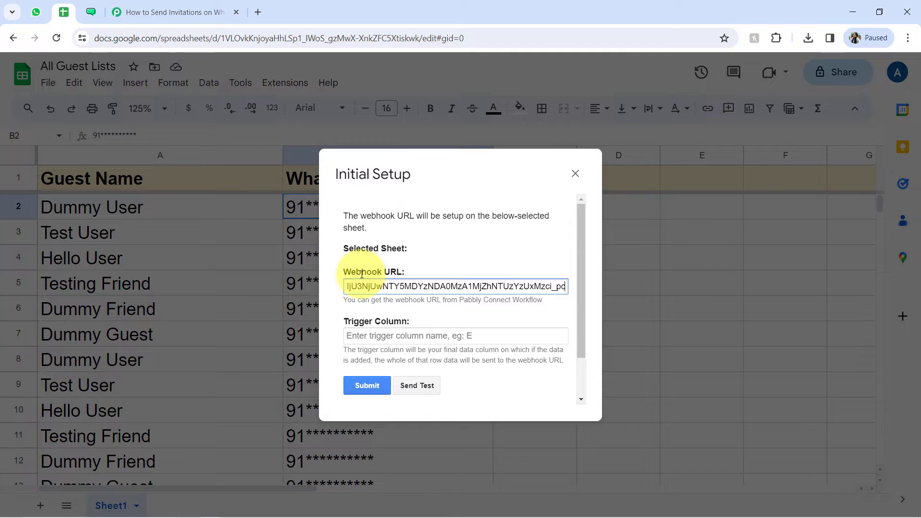
Step: Set the trigger column in the Initial Setup dialog to B, the WhatsApp Number column
left_click(908, 38)
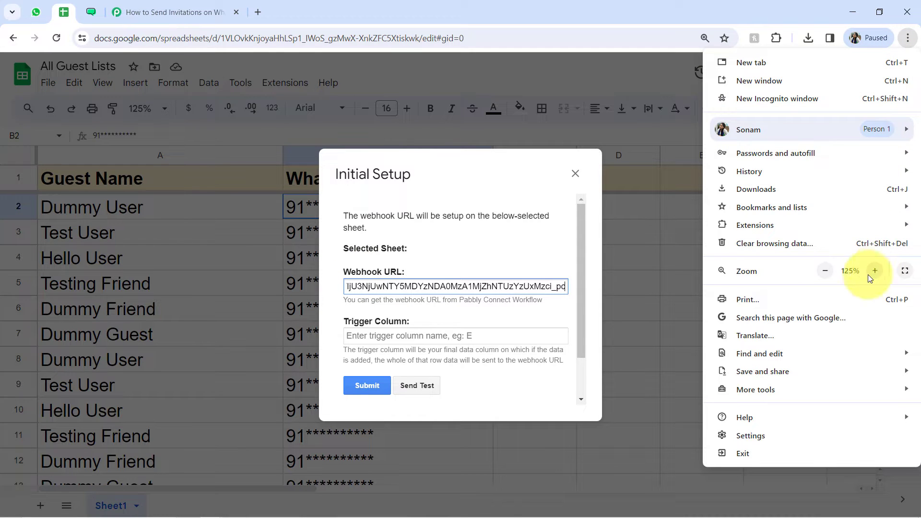
left_click_drag(469, 387, 455, 404)
left_click_drag(456, 404, 582, 406)
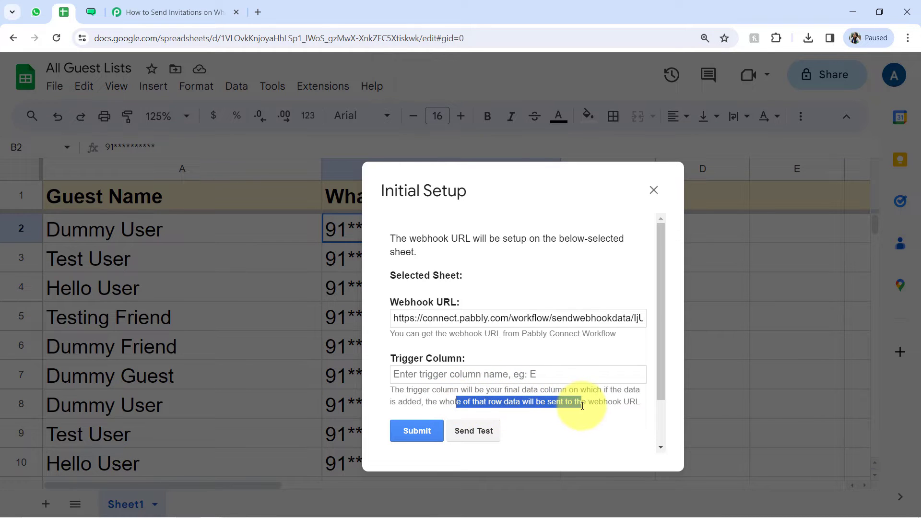
left_click_drag(413, 192, 314, 131)
double_click(353, 301)
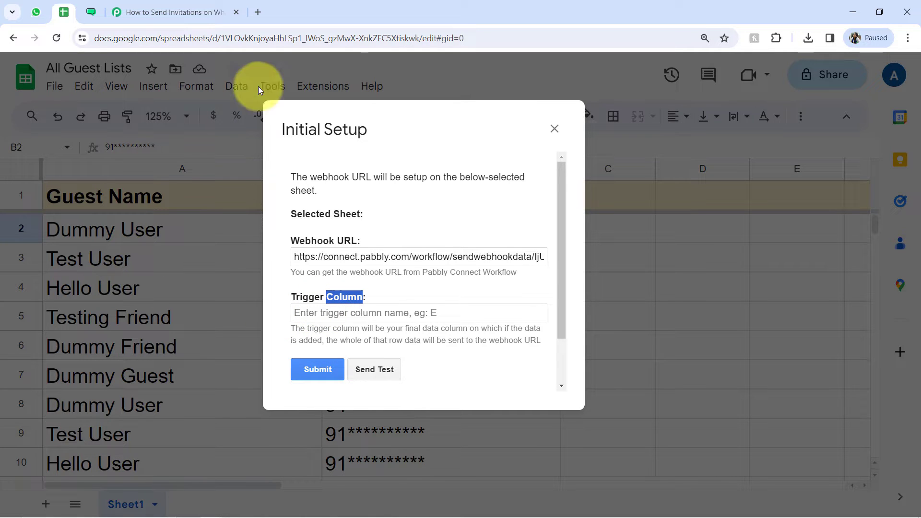
left_click_drag(421, 118, 685, 163)
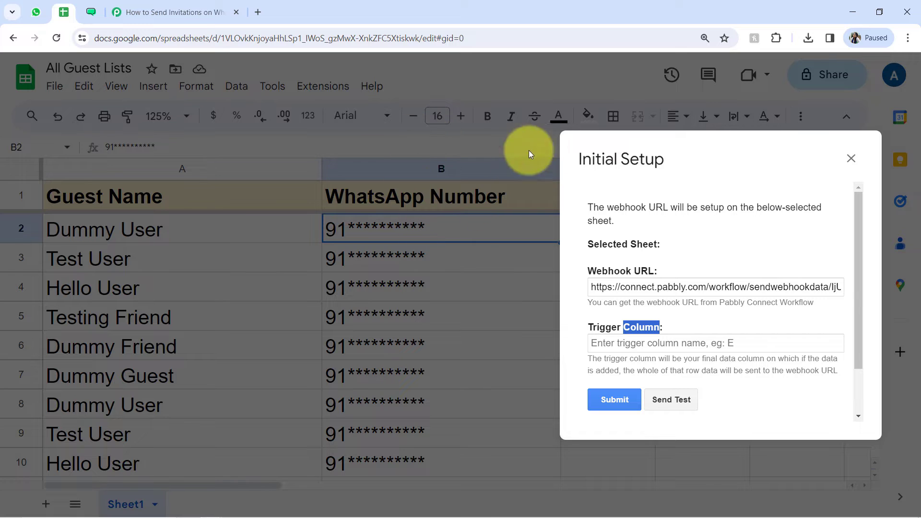
left_click_drag(600, 160, 388, 150)
left_click(384, 329)
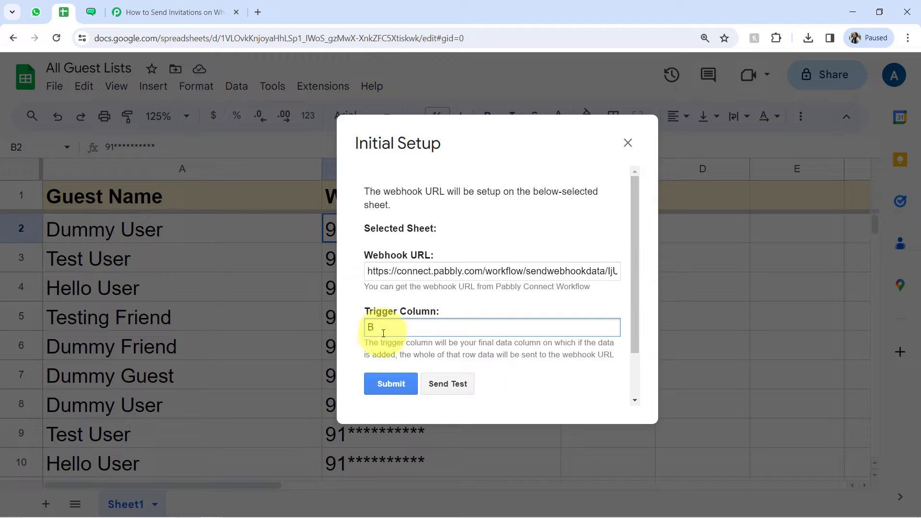
type("B")
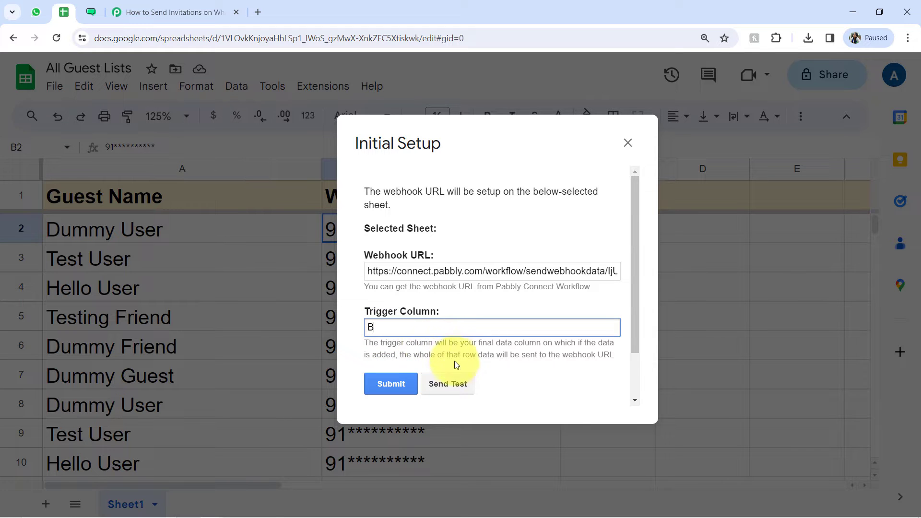
Step: Send test data to the webhook, submit the initial setup, and close the dialog
left_click(439, 392)
scroll(637, 269, "down", 1)
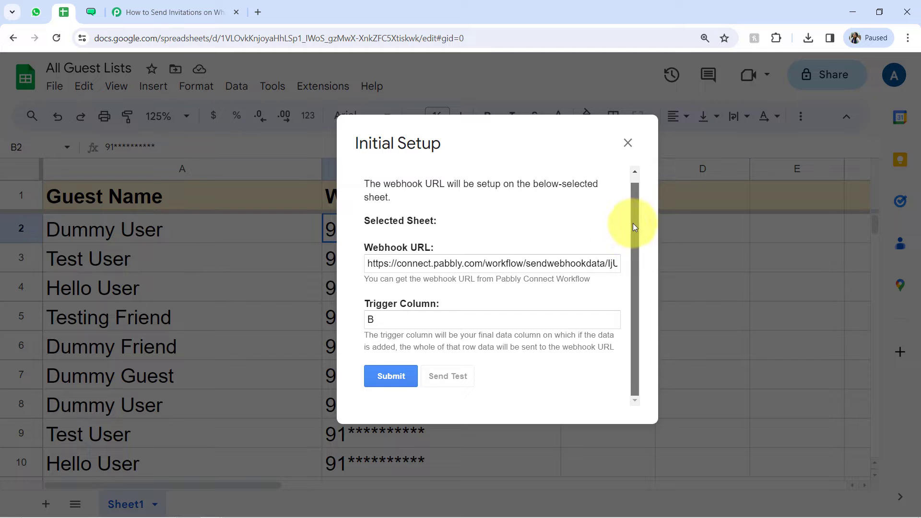
left_click_drag(633, 223, 631, 270)
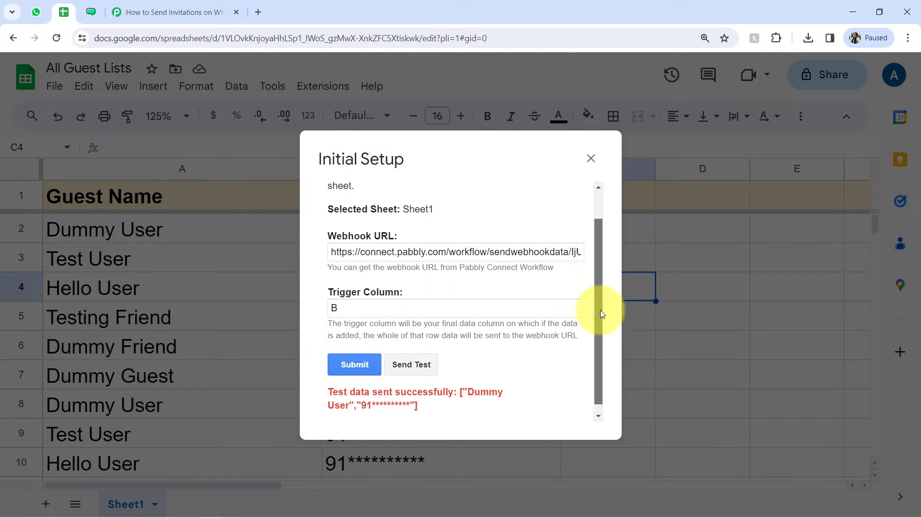
scroll(600, 310, "down", 1)
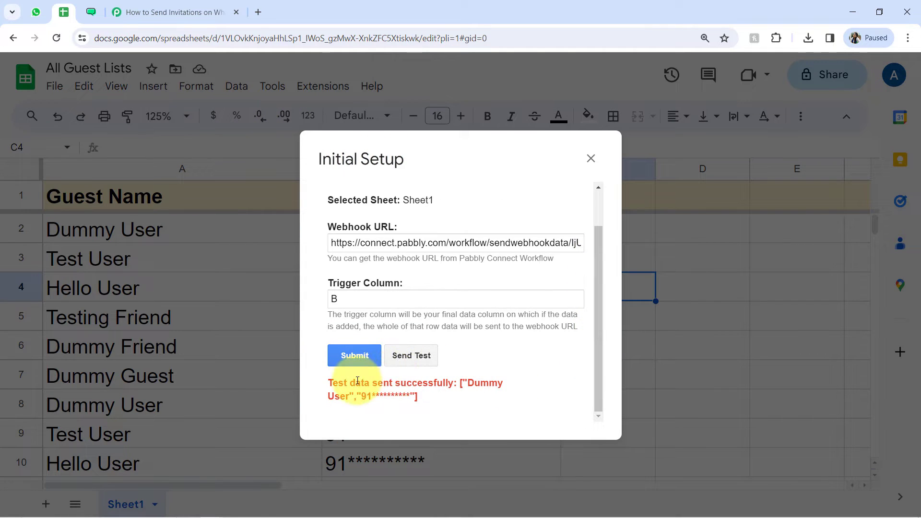
left_click_drag(354, 384, 416, 396)
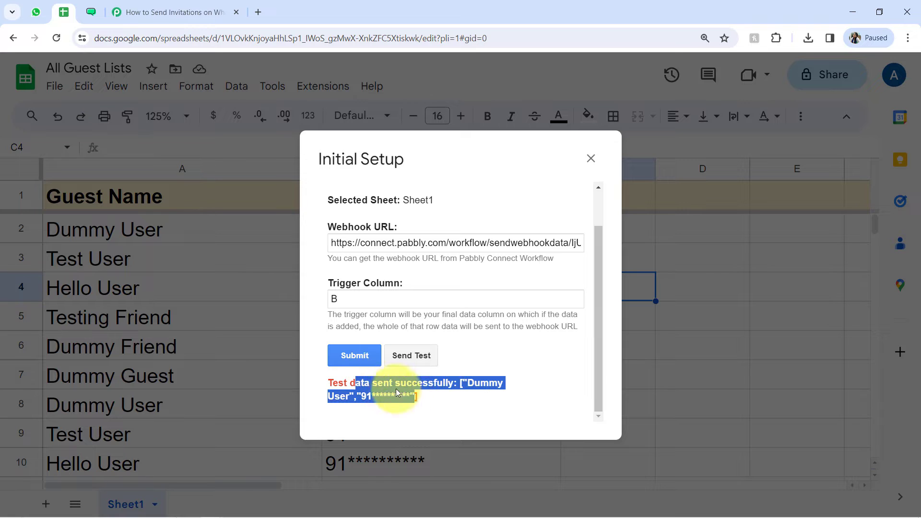
left_click(354, 355)
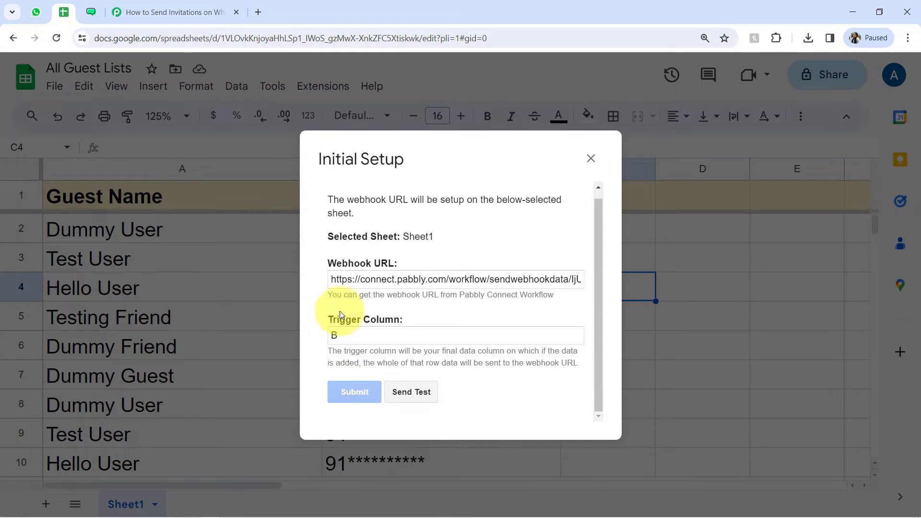
left_click(590, 159)
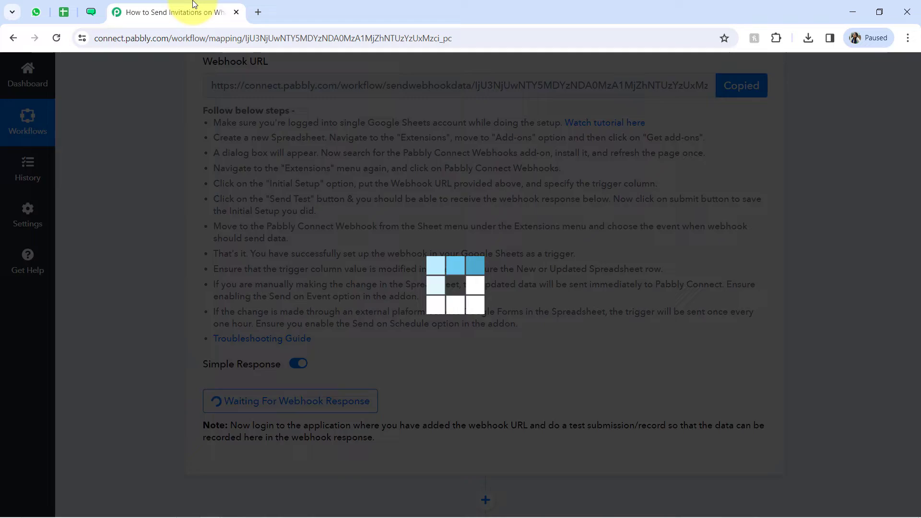
Step: Switch to the Pabbly Connect workflow and check the captured response's WhatsApp number, trigger column, spreadsheet name, row index and guest name
left_click(182, 11)
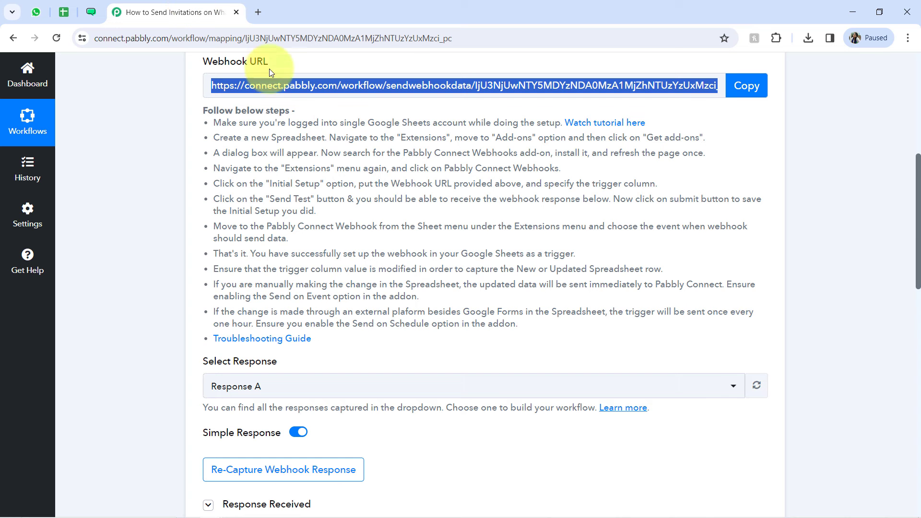
left_click_drag(918, 204, 911, 295)
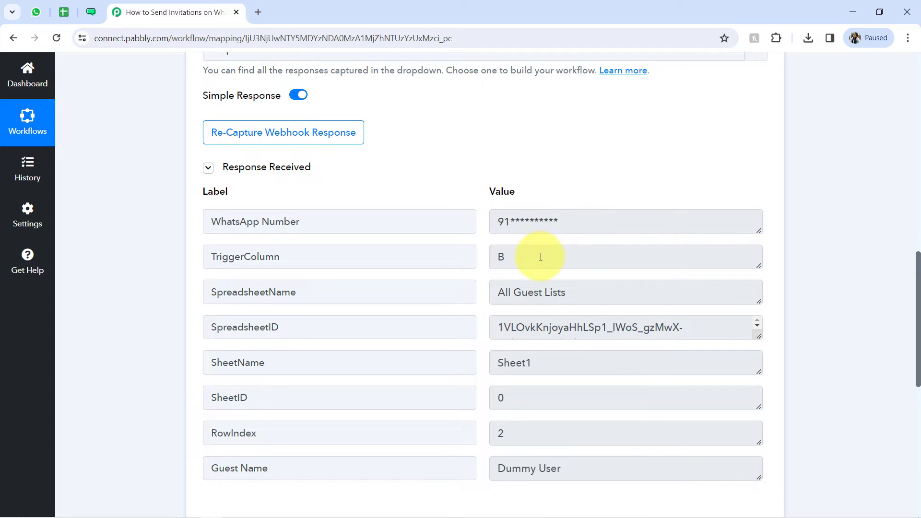
left_click_drag(547, 214, 506, 214)
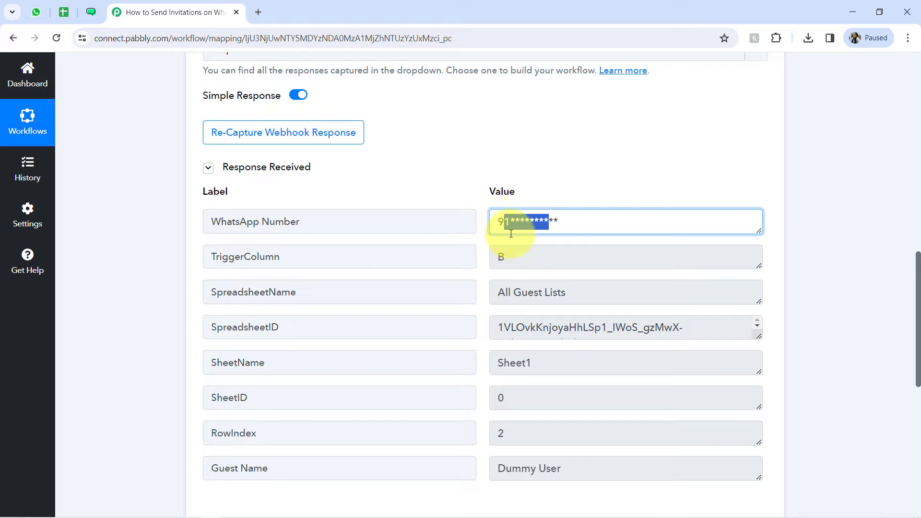
left_click(498, 252)
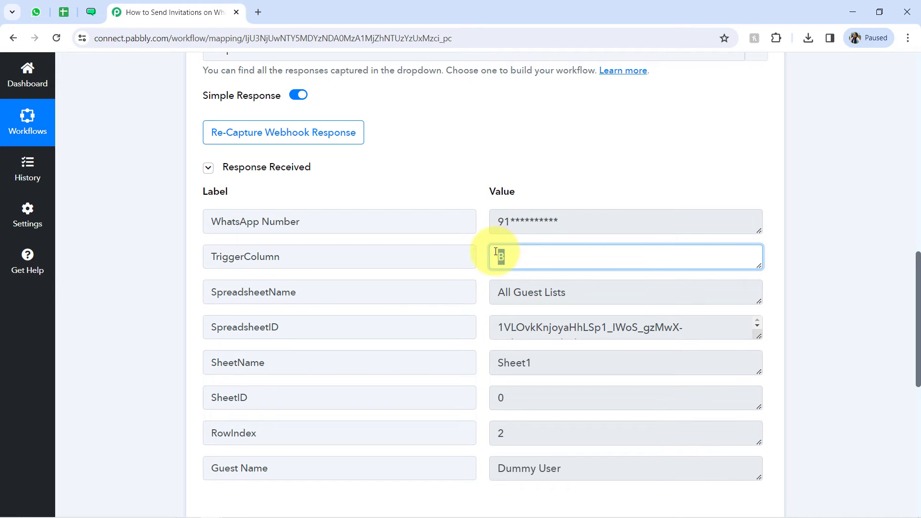
left_click_drag(565, 291, 534, 290)
scroll(919, 288, "down", 2)
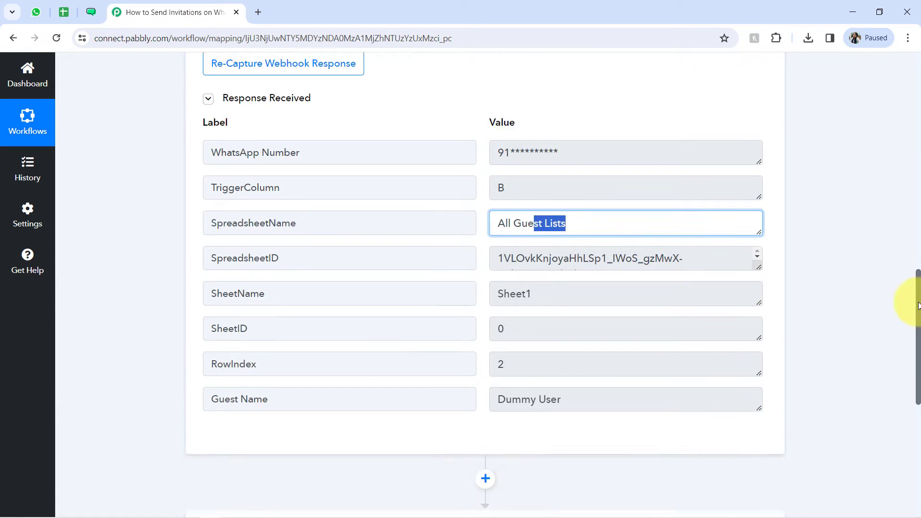
scroll(918, 305, "down", 2)
left_click_drag(582, 317, 501, 317)
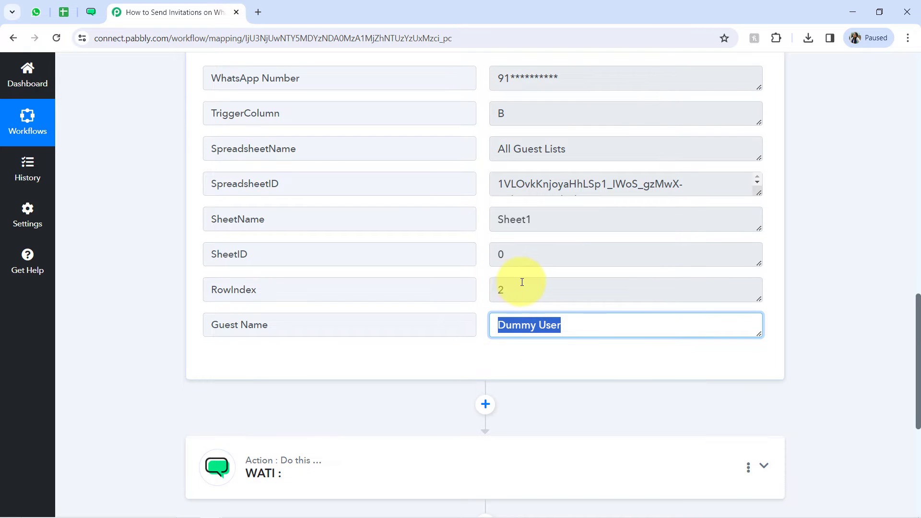
left_click(505, 287)
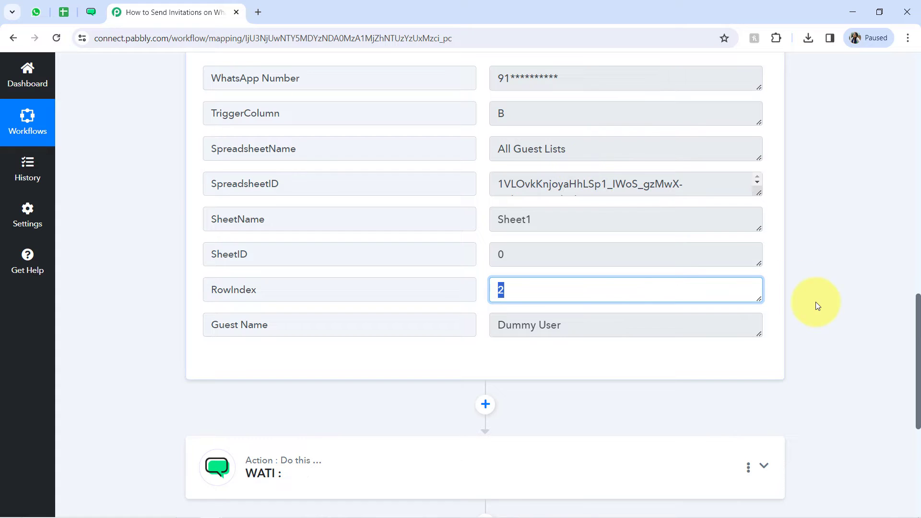
left_click_drag(916, 300, 890, 144)
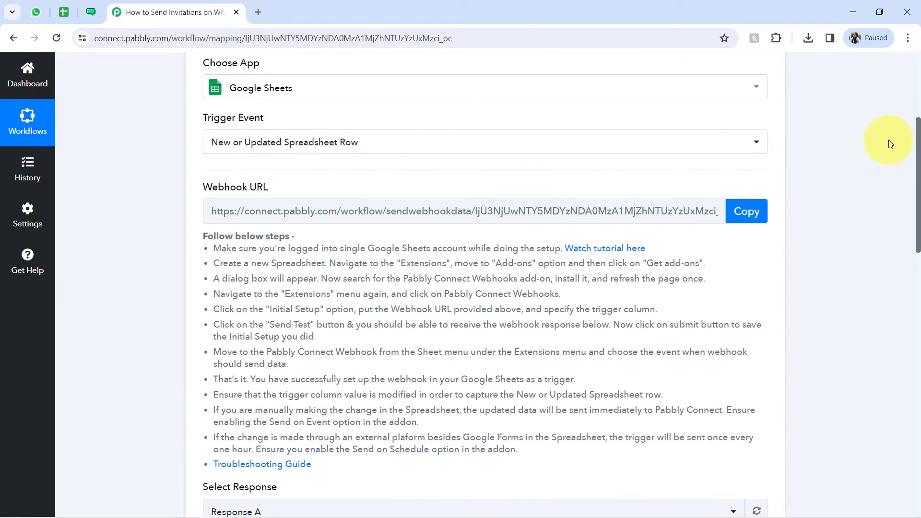
Step: Collapse the Google Sheets trigger step in the Pabbly Connect workflow after a glance at the guest list spreadsheet
left_click(64, 12)
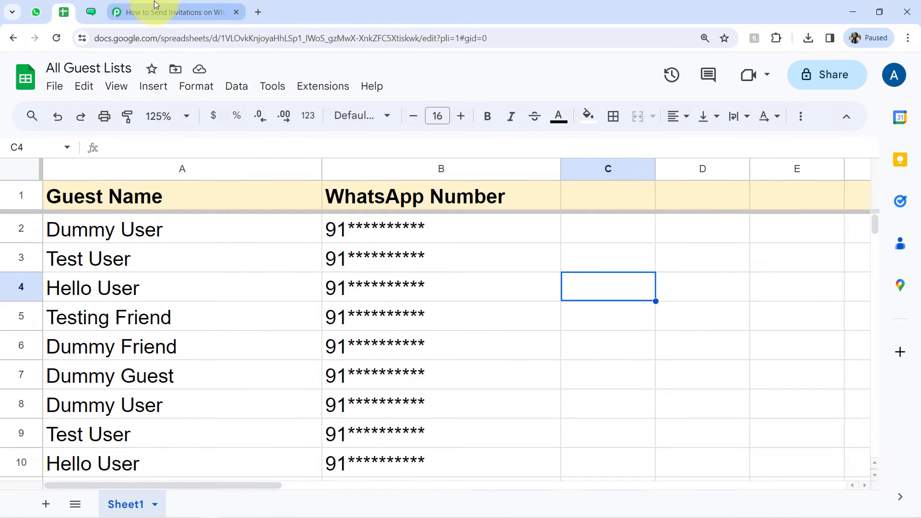
left_click(153, 12)
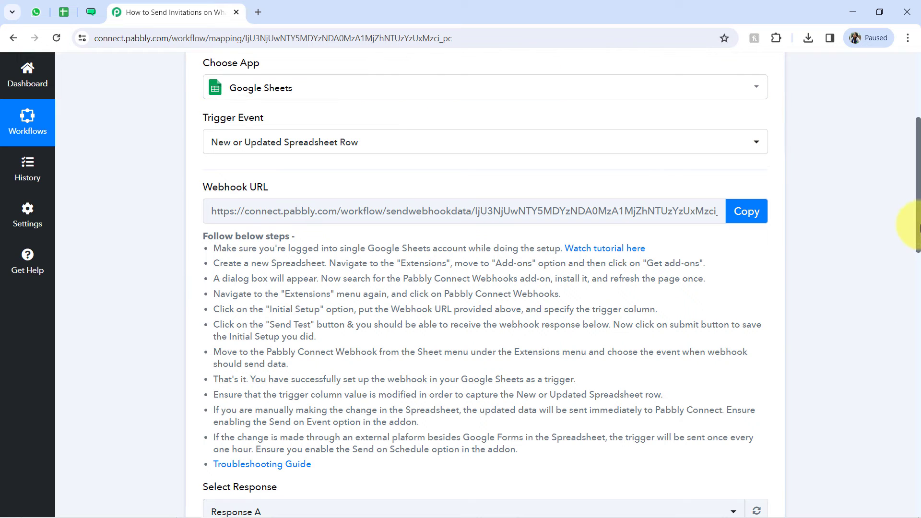
left_click_drag(917, 227, 905, 158)
left_click(232, 241)
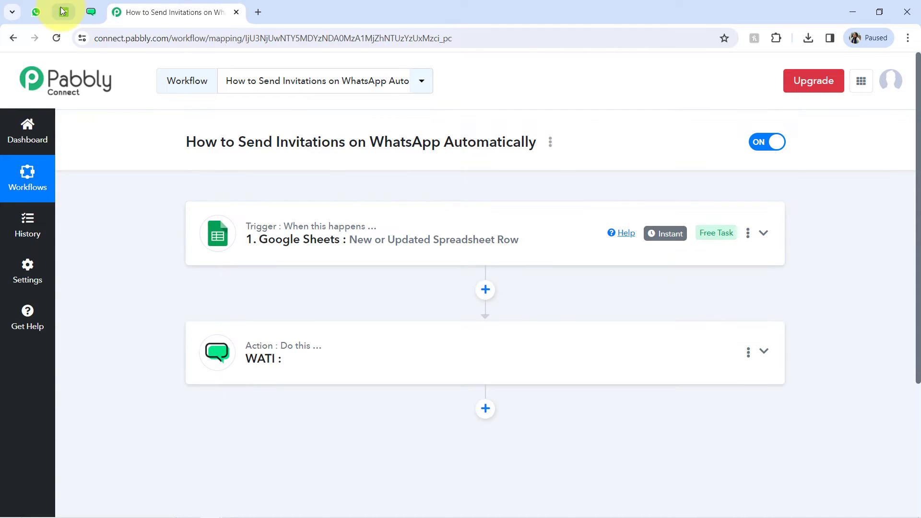
Step: Review the guest names and WhatsApp numbers in rows 2 to 5 of the spreadsheet and return to the workflow
left_click(61, 10)
left_click_drag(303, 233, 331, 234)
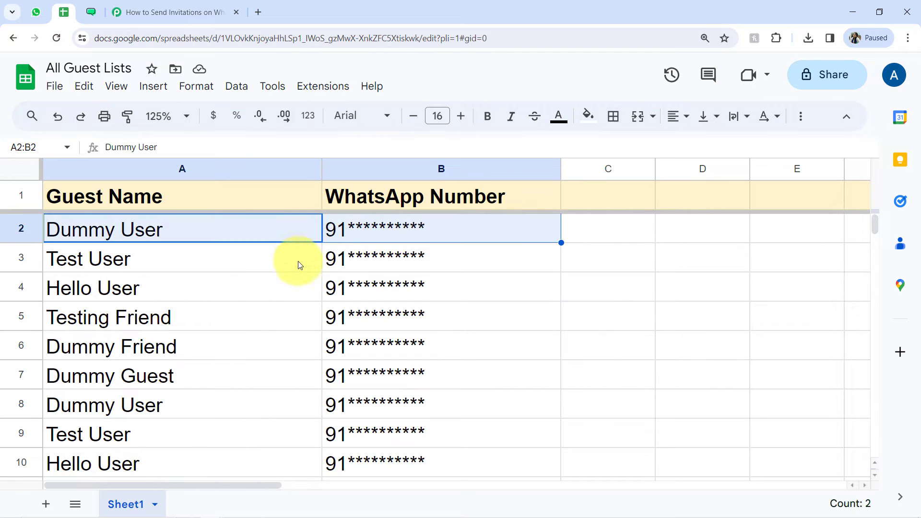
left_click_drag(298, 261, 359, 268)
left_click_drag(288, 287, 353, 294)
left_click_drag(288, 318, 369, 318)
left_click(156, 2)
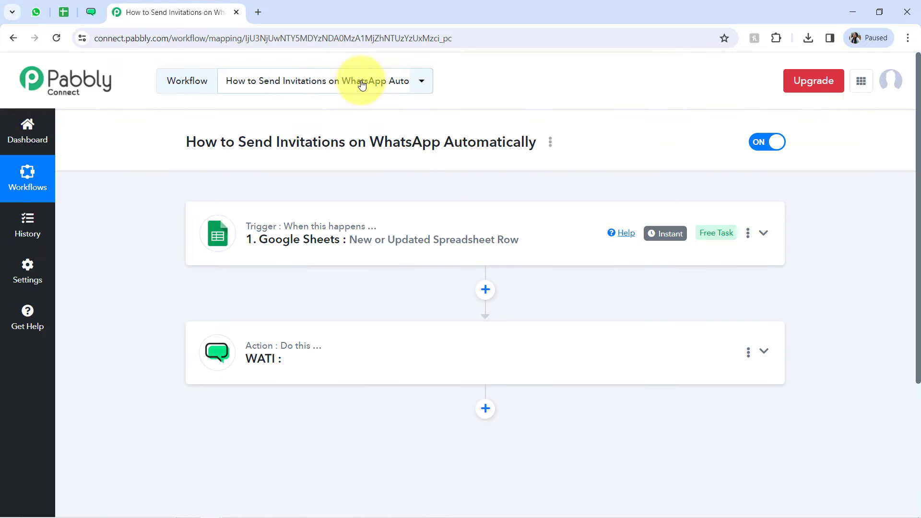
Step: Switch back to the guest list spreadsheet and select the first guest's name in cell A2
mouse_move(669, 235)
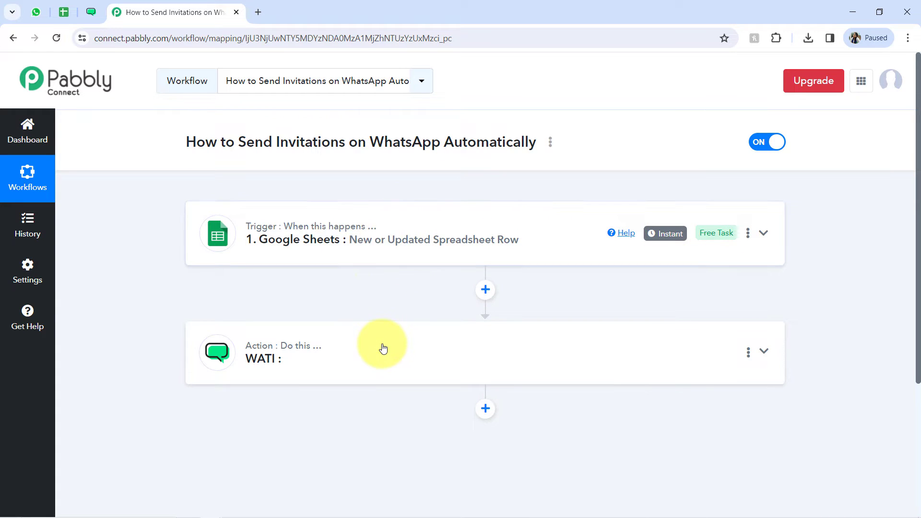
mouse_move(281, 228)
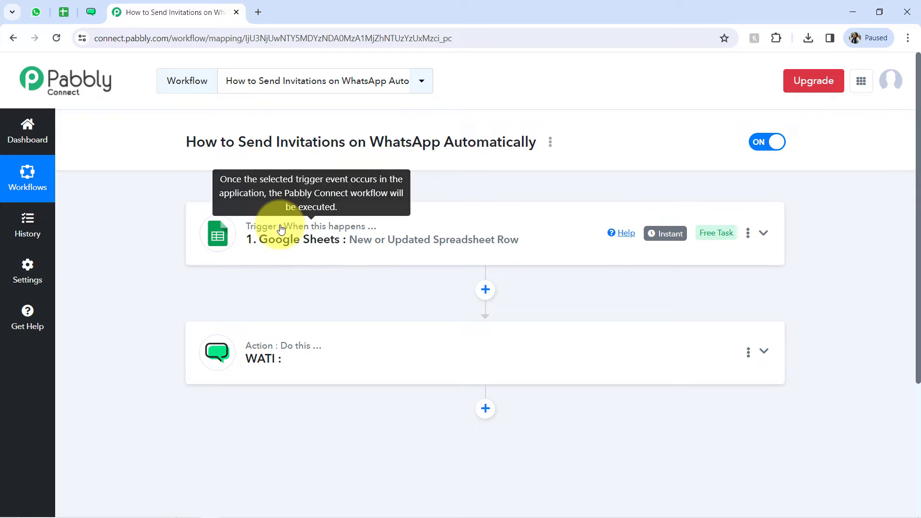
left_click(63, 12)
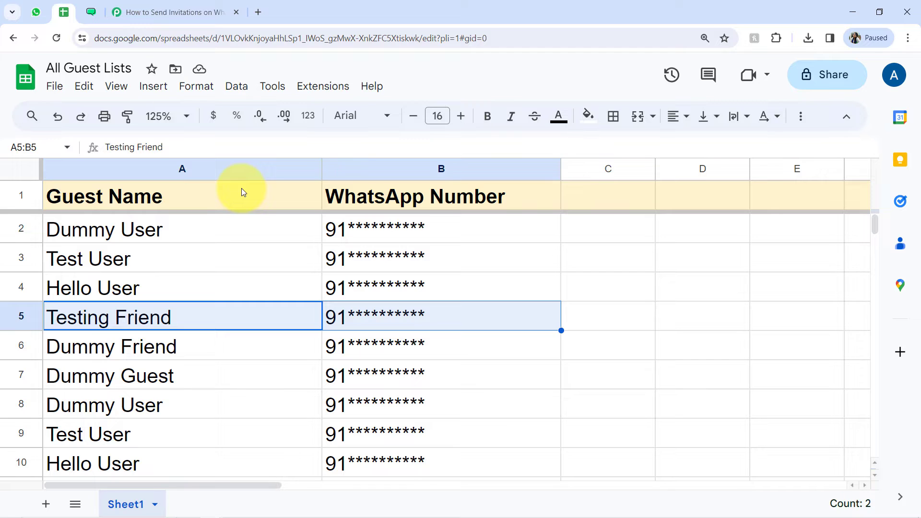
left_click(235, 234)
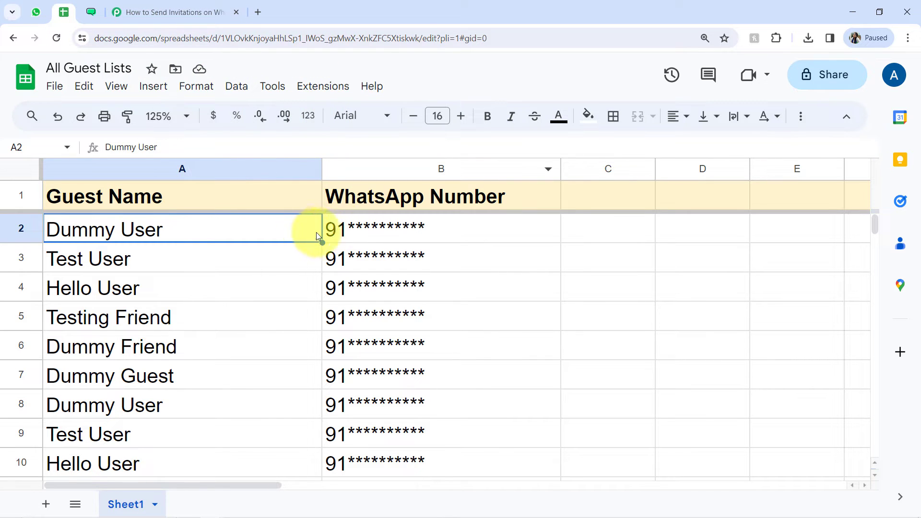
Step: Enable Send On Event in the Pabbly Connect Webhooks extension for the guest list spreadsheet
left_click_drag(316, 232, 363, 410)
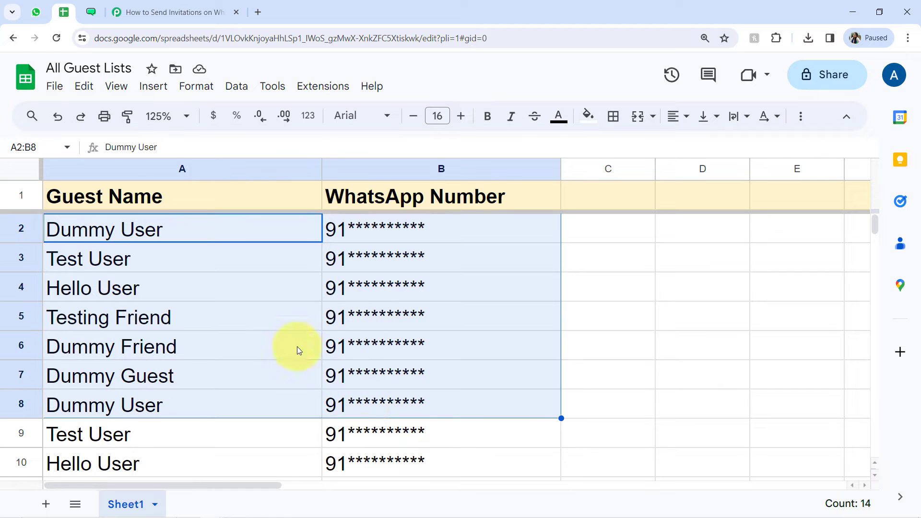
left_click(301, 317)
left_click(323, 86)
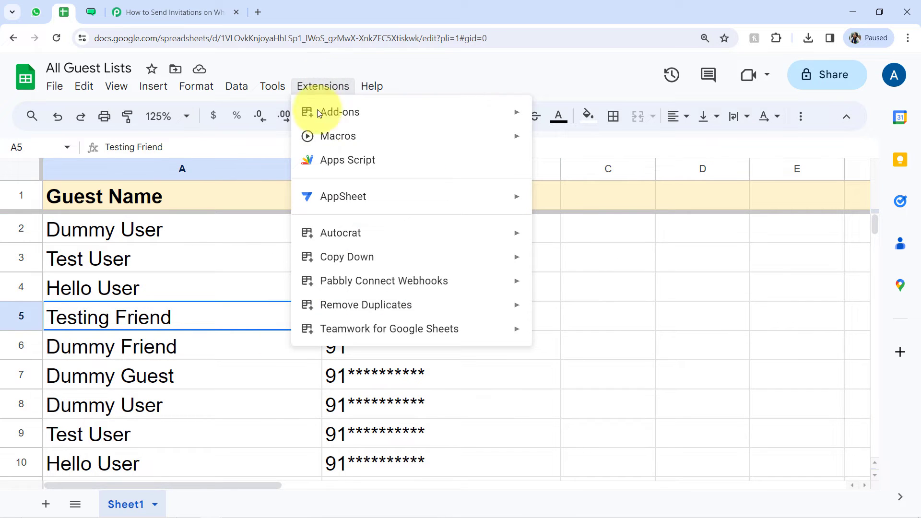
mouse_move(409, 279)
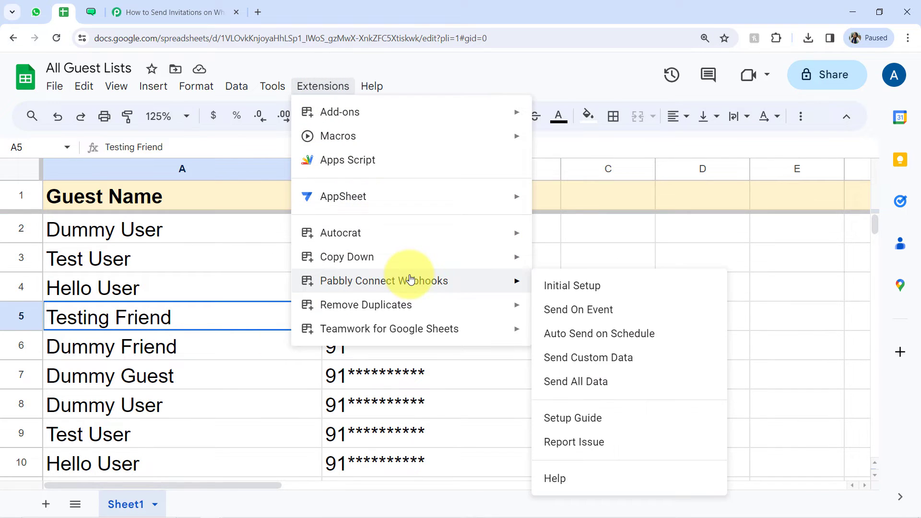
left_click(585, 318)
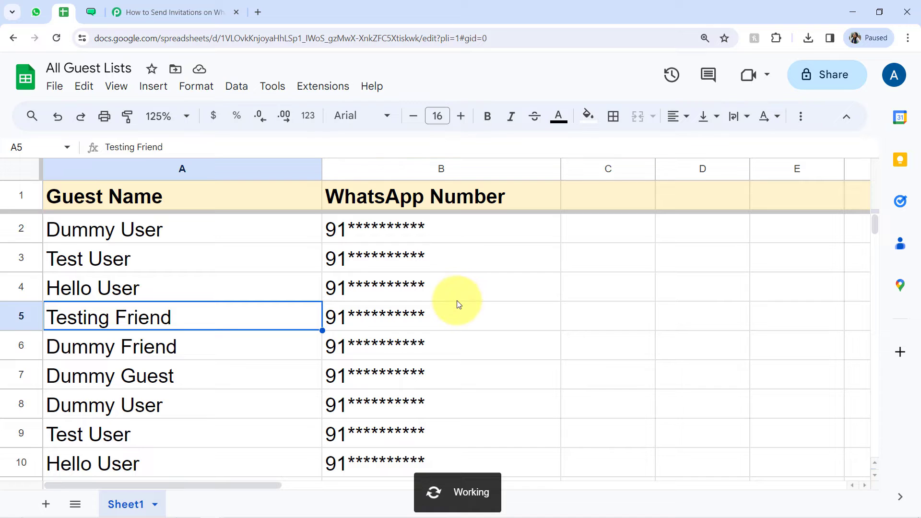
Step: Review the guest list through its last filled rows, check the Pabbly Connect Webhooks options, and return to the first guests
left_click_drag(309, 352, 361, 505)
left_click(391, 376)
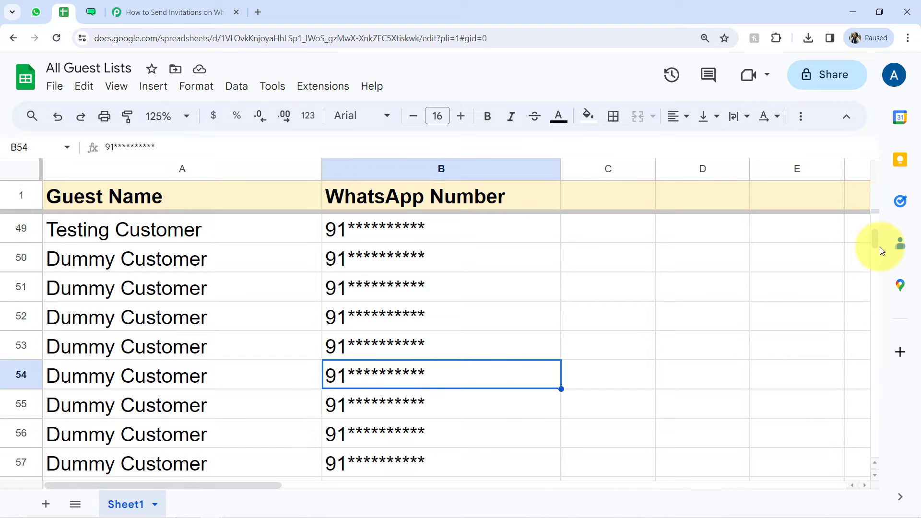
left_click_drag(874, 245, 873, 268)
left_click_drag(307, 455, 363, 456)
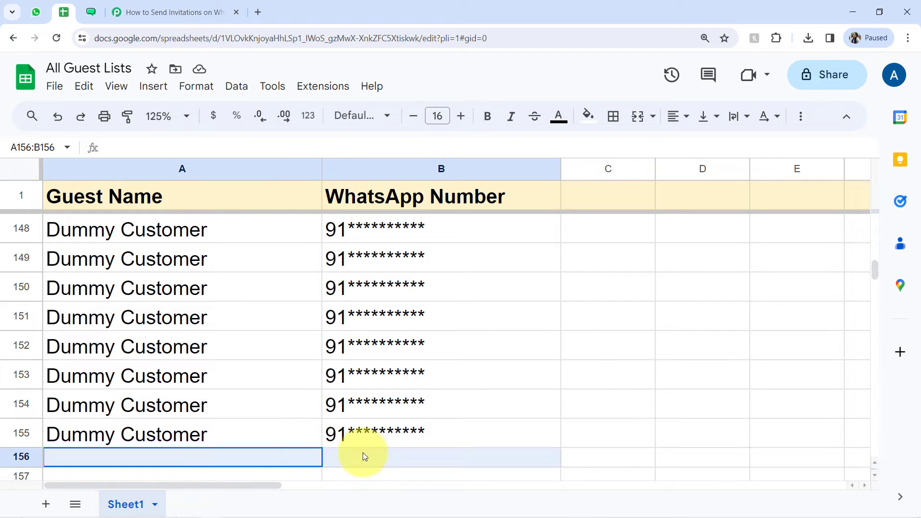
left_click(322, 87)
mouse_move(485, 288)
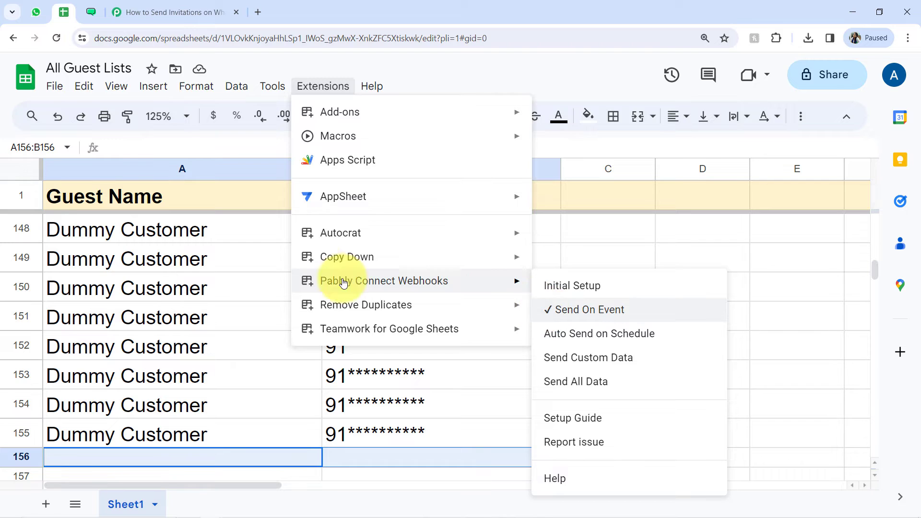
left_click(197, 285)
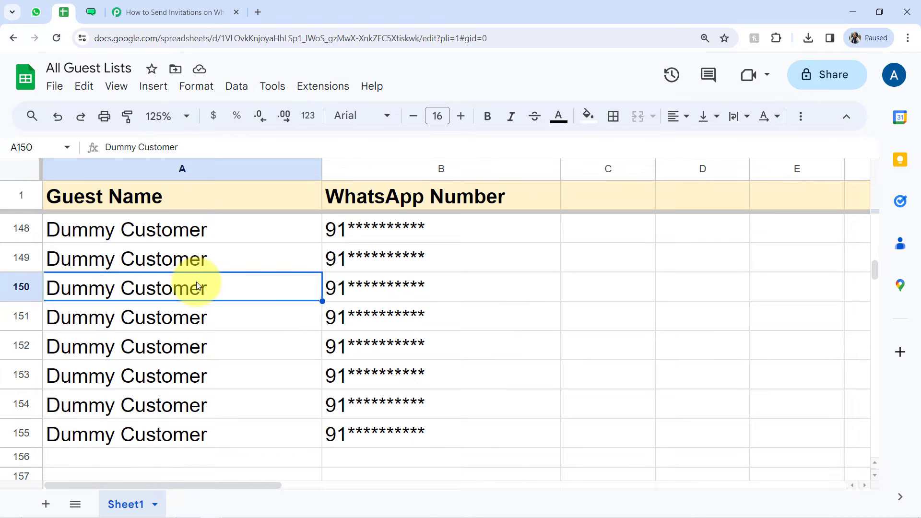
left_click(206, 257)
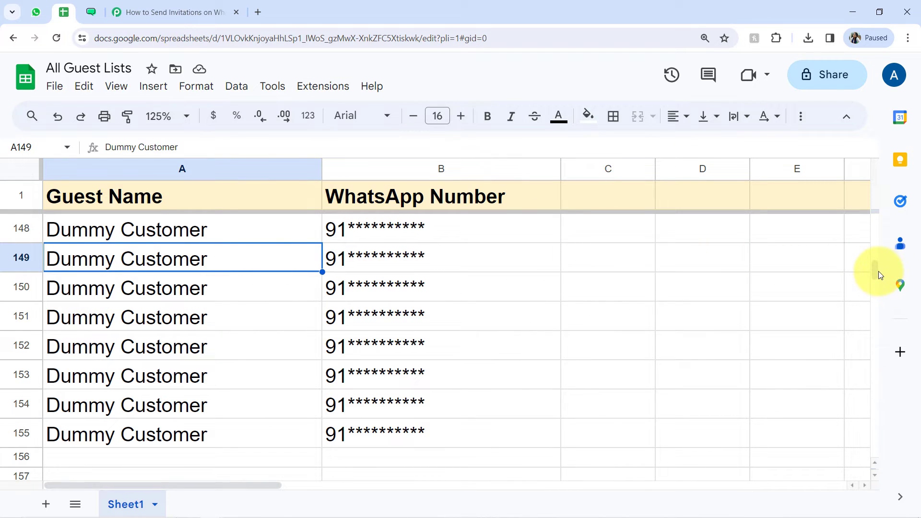
left_click_drag(879, 272, 867, 209)
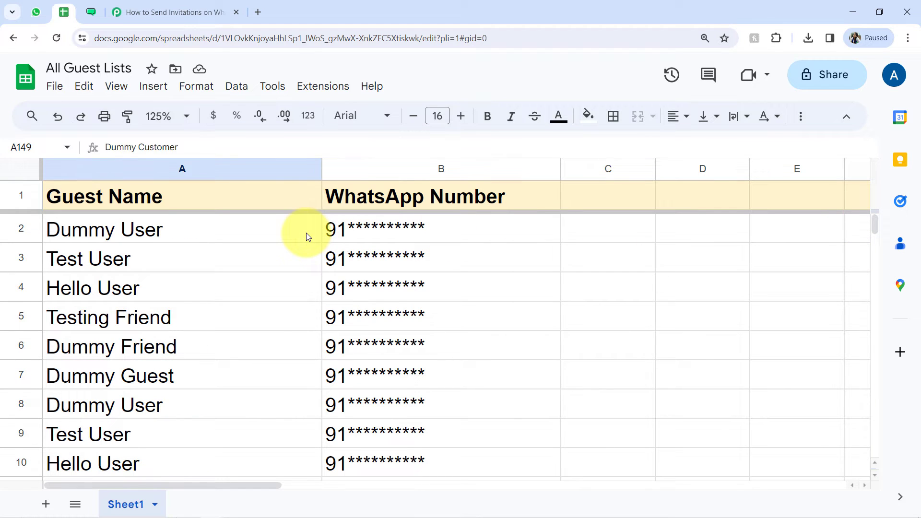
left_click(298, 268)
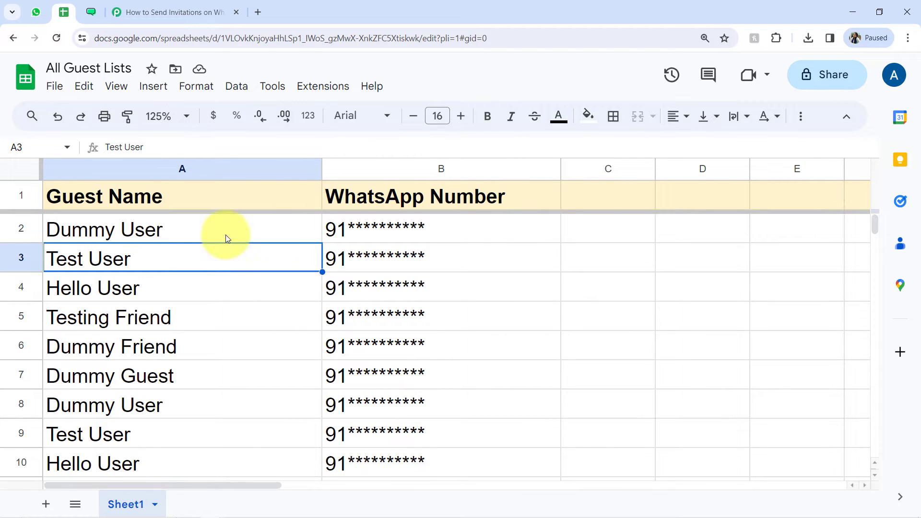
Step: Switch to the Pabbly Connect workflow and set the WATI action's event to Send Template Message
left_click(158, 10)
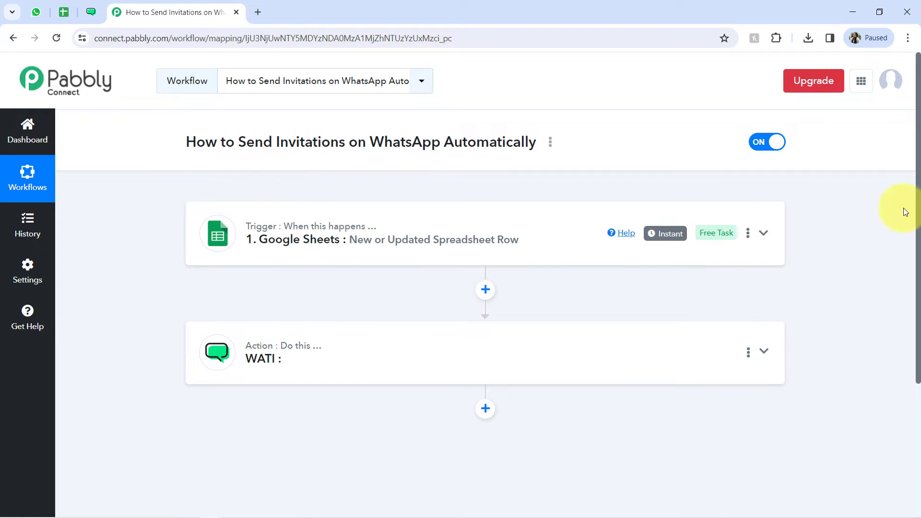
scroll(919, 196, "down", 3)
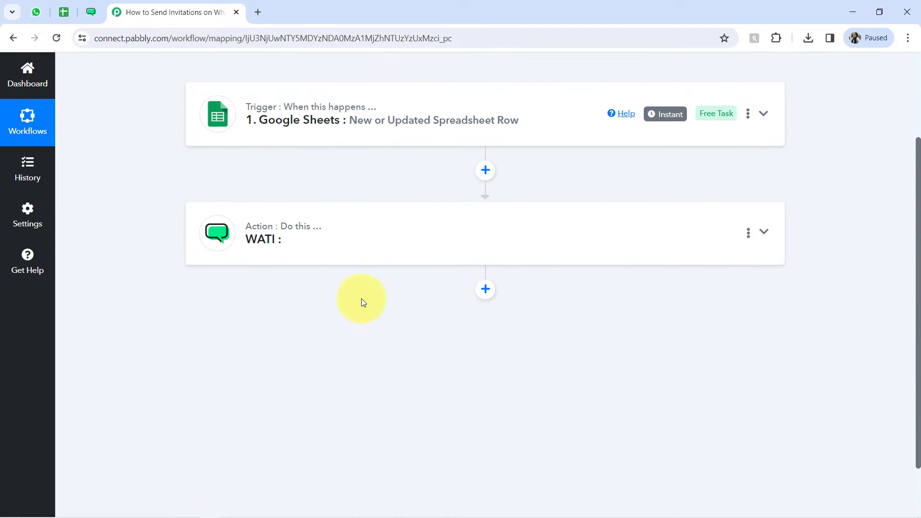
left_click(287, 255)
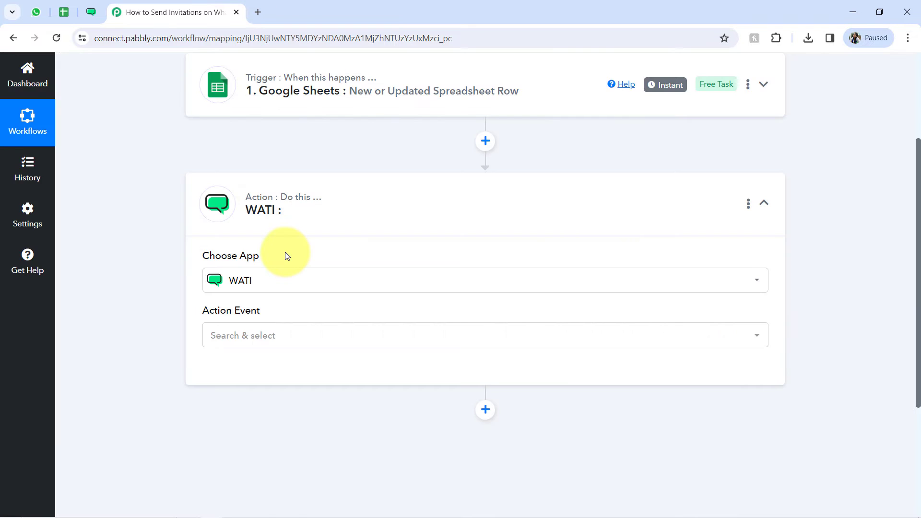
scroll(911, 216, "down", 1)
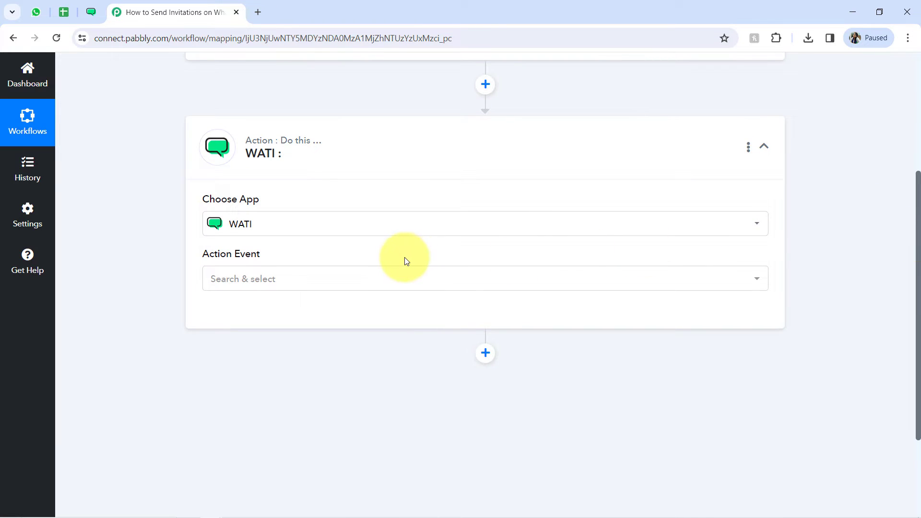
left_click(356, 276)
left_click(240, 344)
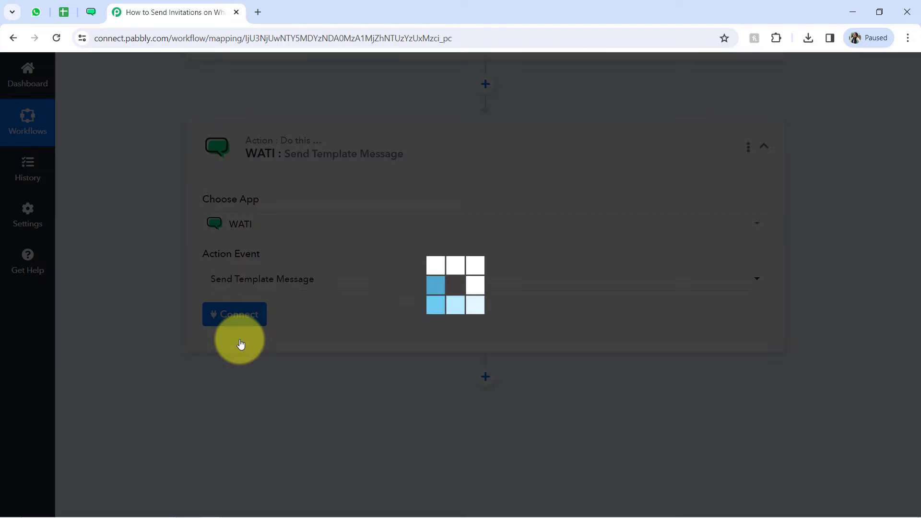
Step: Start connecting the WATI action with a new connection and bring up its API Endpoint and Access Token fields
left_click(232, 318)
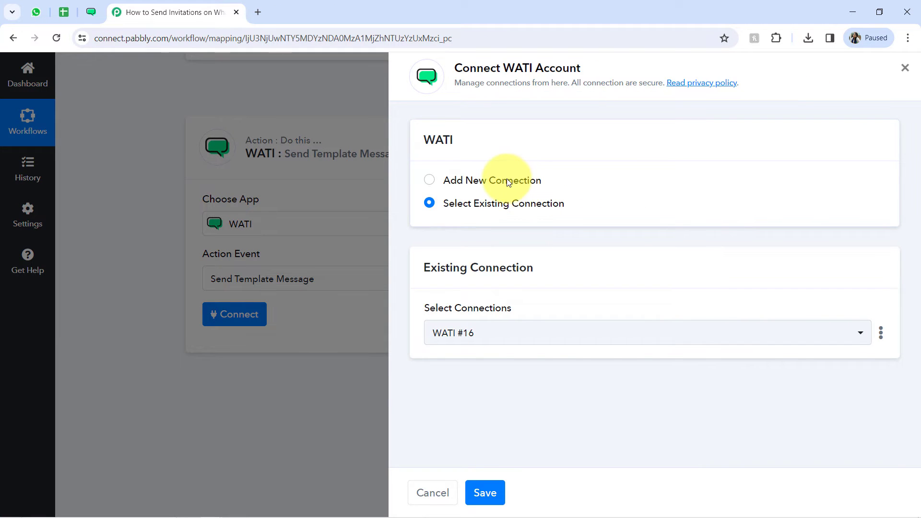
left_click(507, 182)
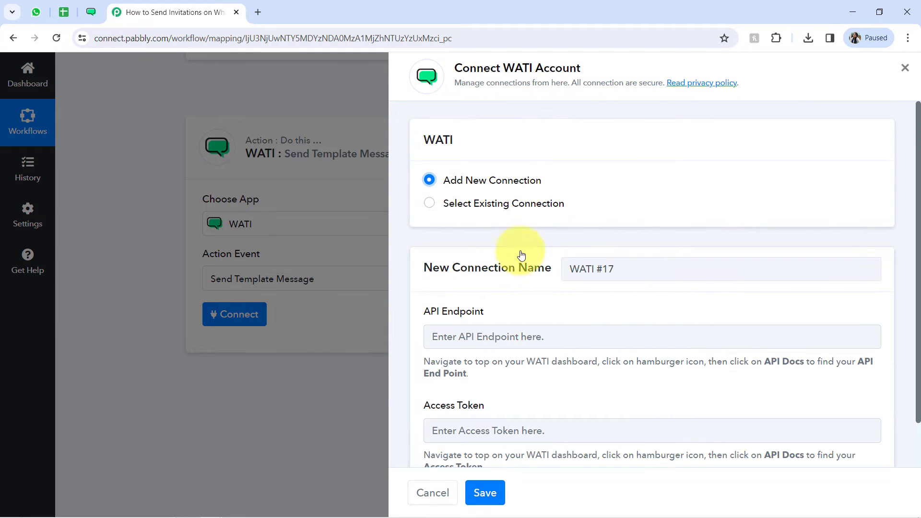
left_click_drag(440, 302, 473, 301)
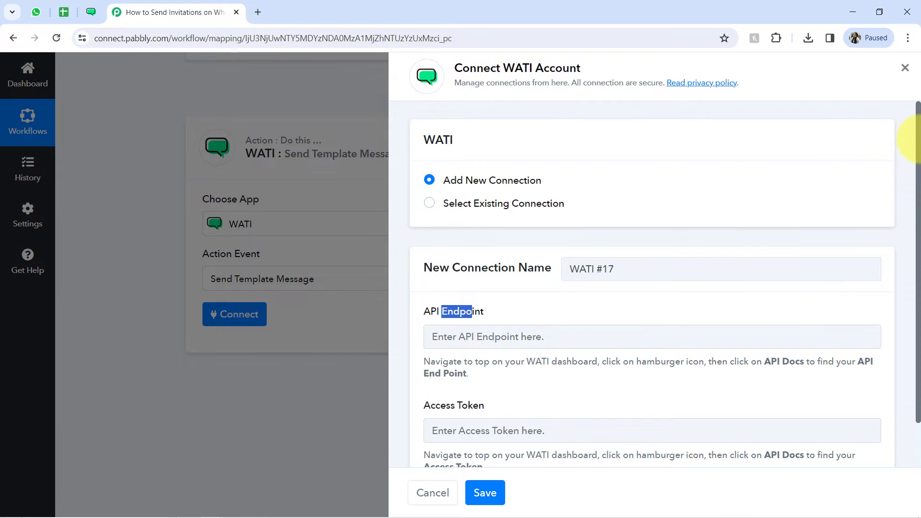
left_click_drag(919, 139, 920, 206)
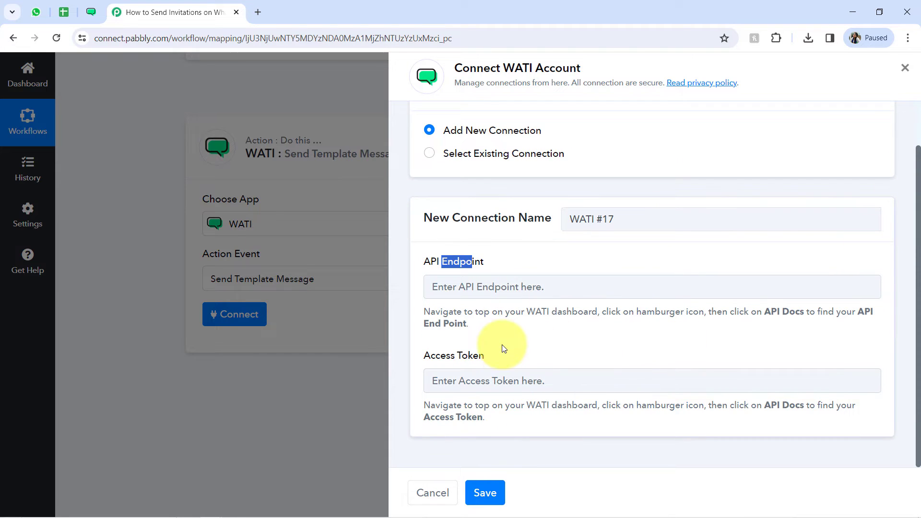
Step: Copy the access token from WATI's API documentation page and paste it into the new connection's Access Token field in Pabbly Connect
left_click(90, 12)
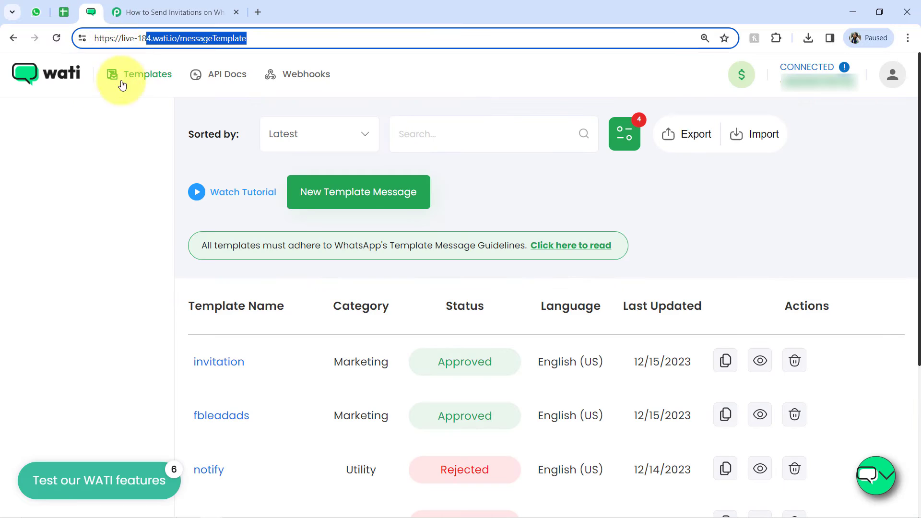
left_click(228, 74)
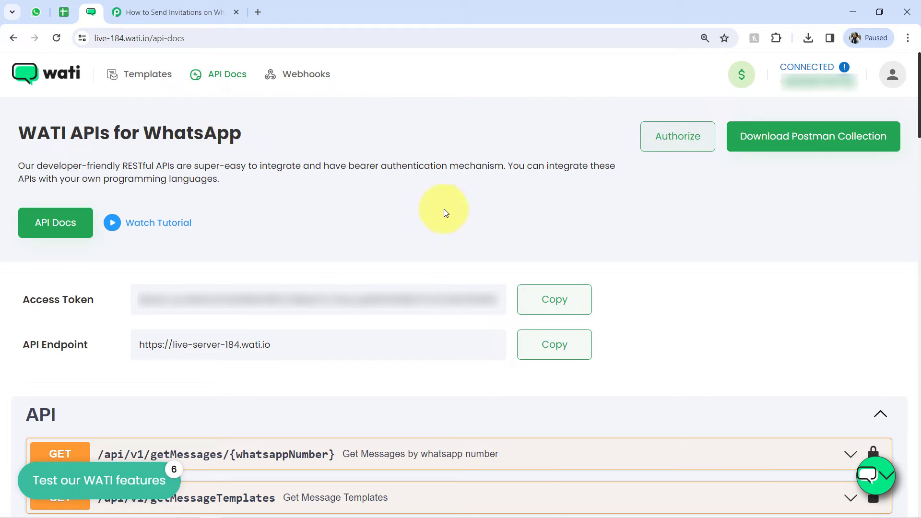
left_click(563, 300)
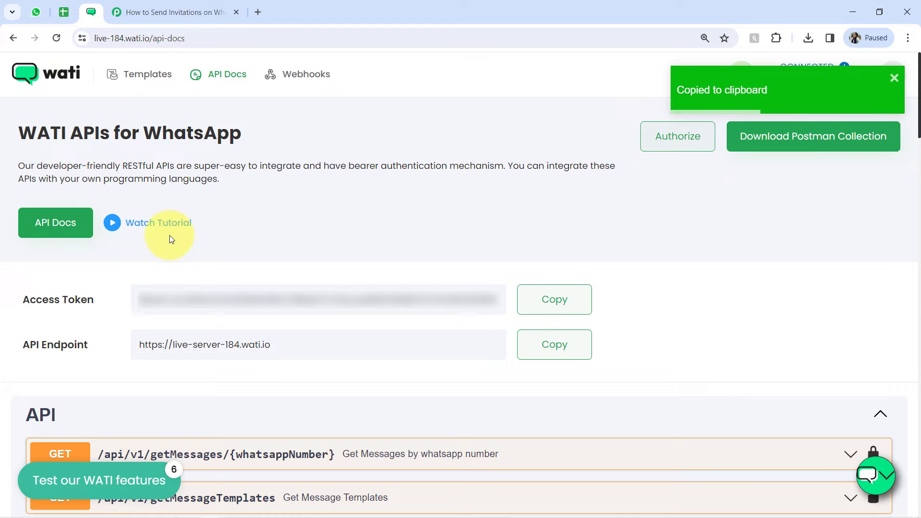
left_click(175, 6)
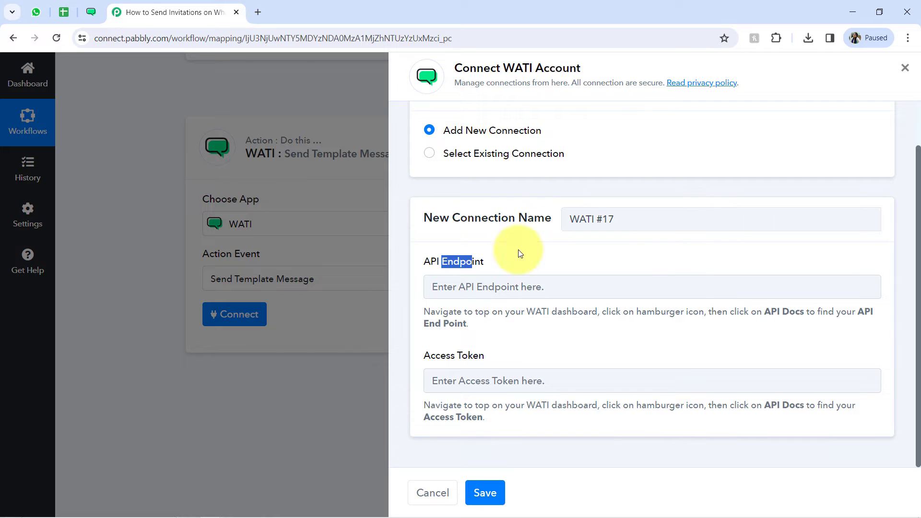
left_click(468, 384)
key("ctrl+v")
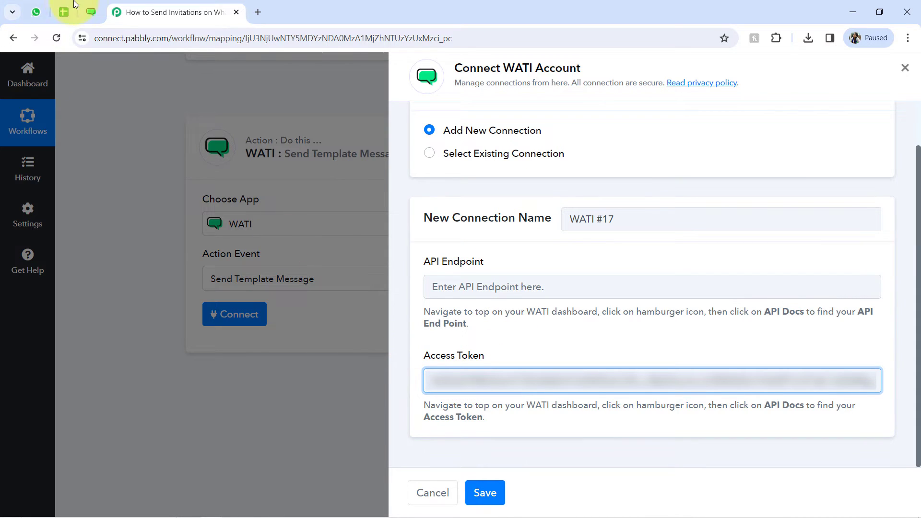
left_click(92, 12)
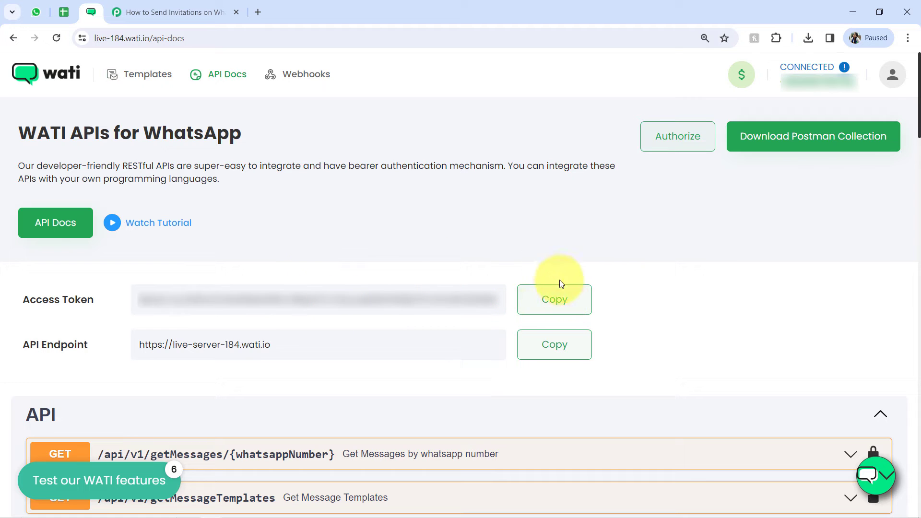
left_click(543, 358)
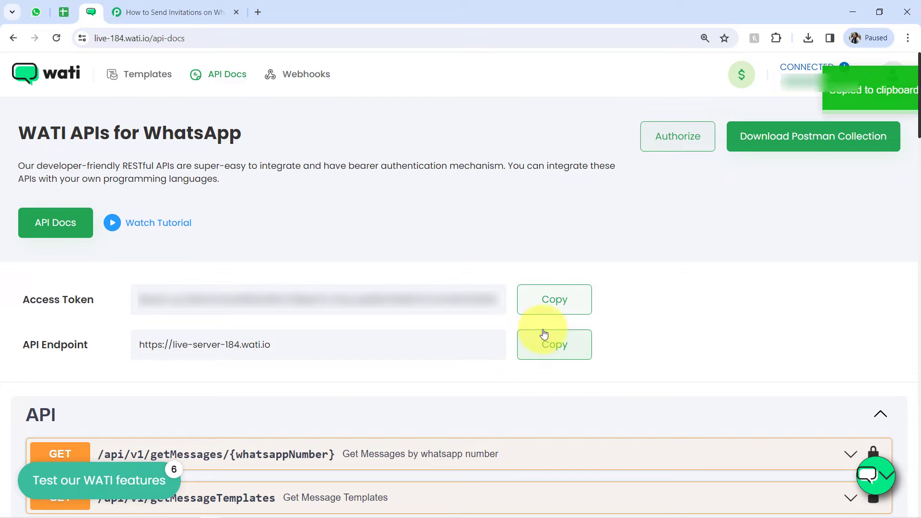
left_click(122, 12)
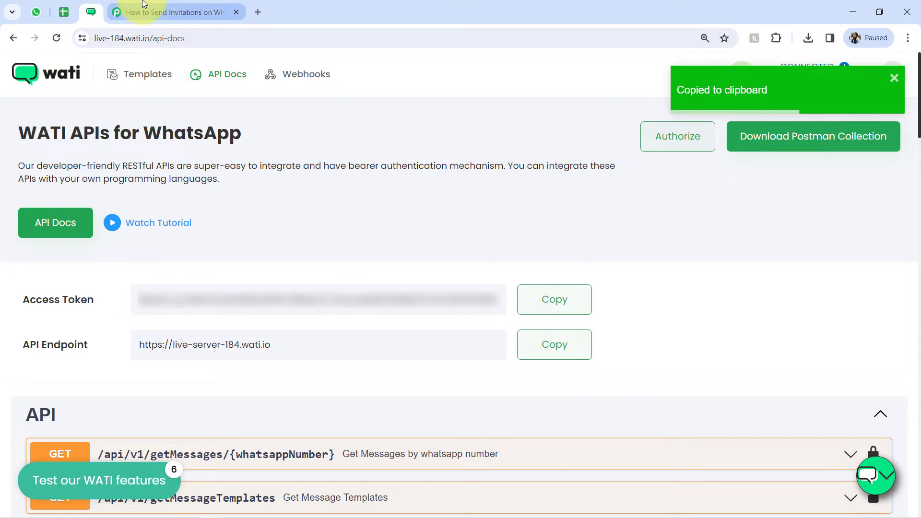
left_click(489, 283)
key("ctrl+v")
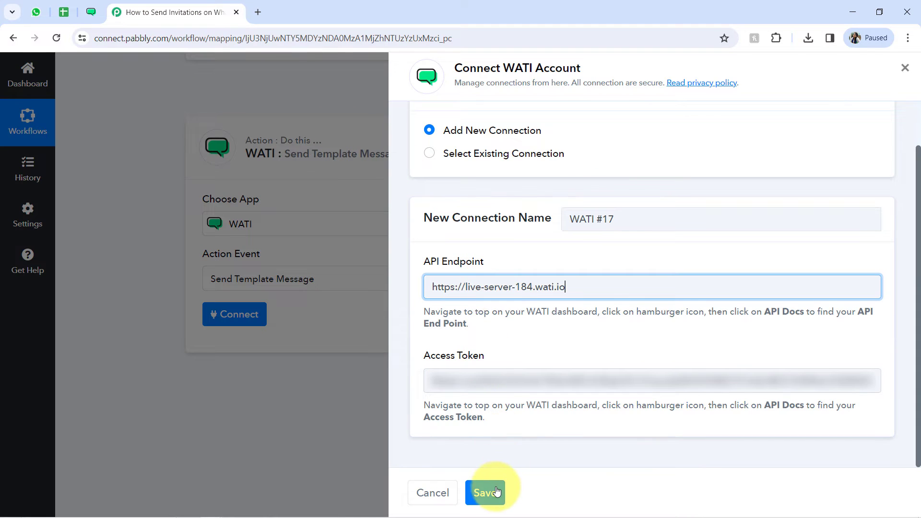
left_click(484, 493)
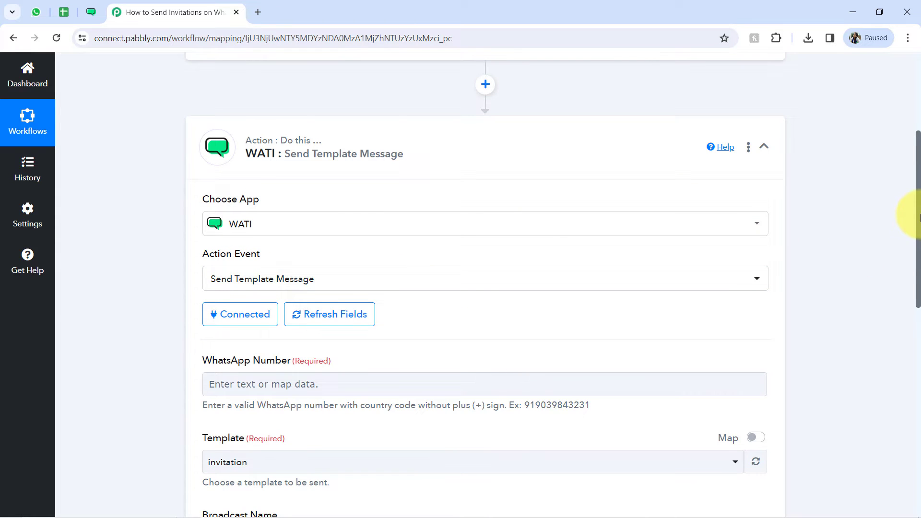
Step: Check the WATI action's WhatsApp Number field, then expand the Google Sheets trigger and select the captured WhatsApp Number value
scroll(919, 216, "down", 3)
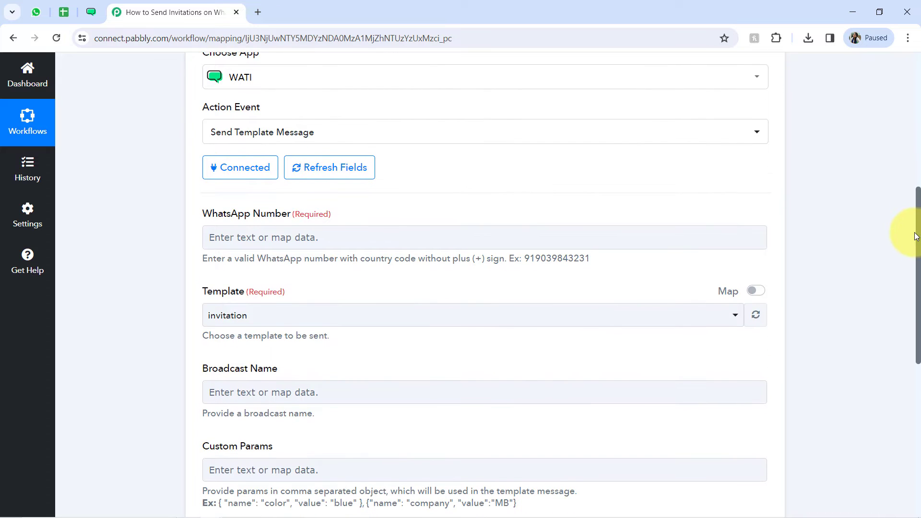
left_click(240, 212)
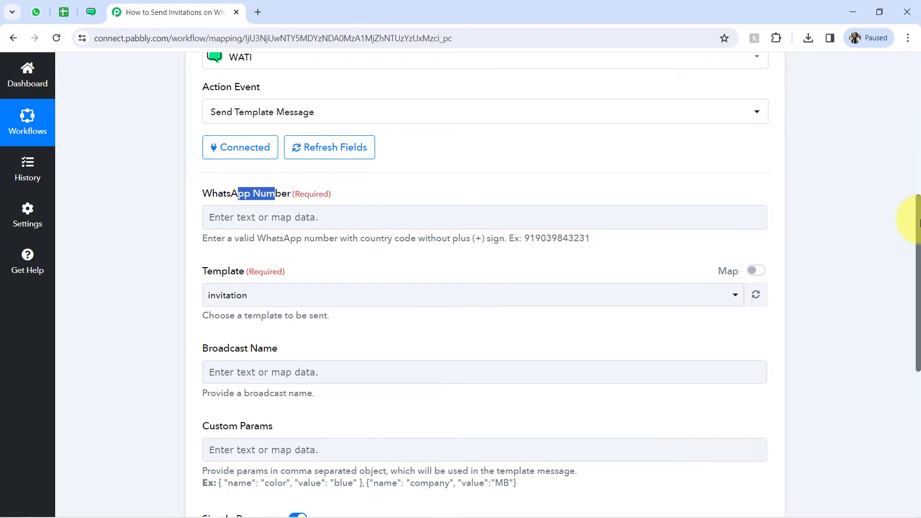
left_click_drag(918, 224, 887, 119)
left_click(389, 156)
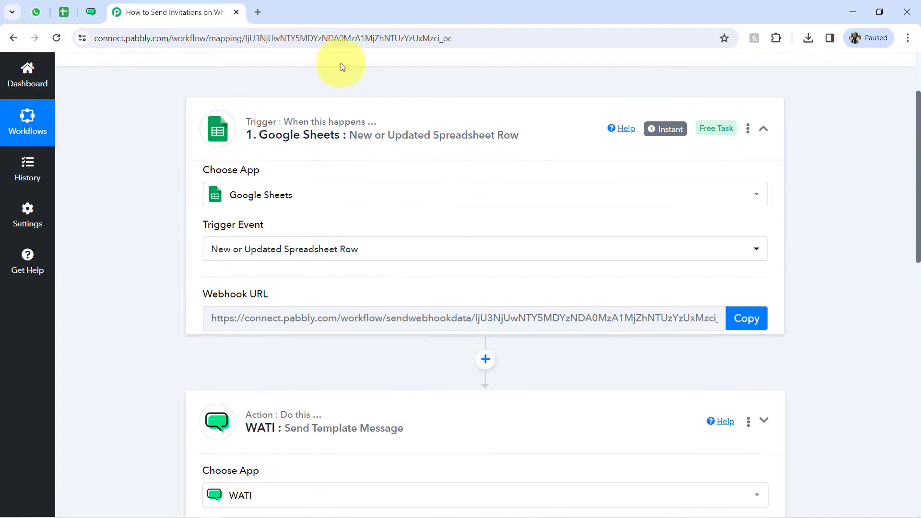
scroll(417, 195, "up", 5)
left_click_drag(918, 74, 905, 283)
left_click(561, 183)
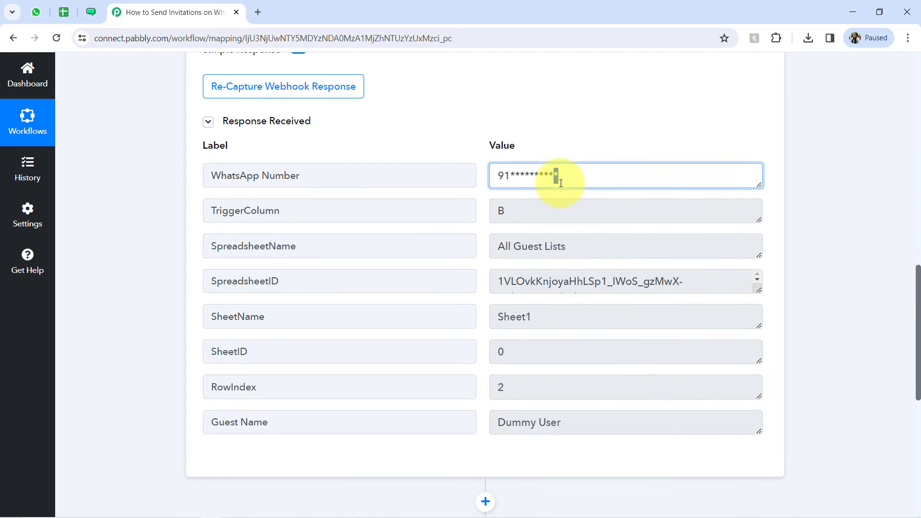
key("ctrl+a")
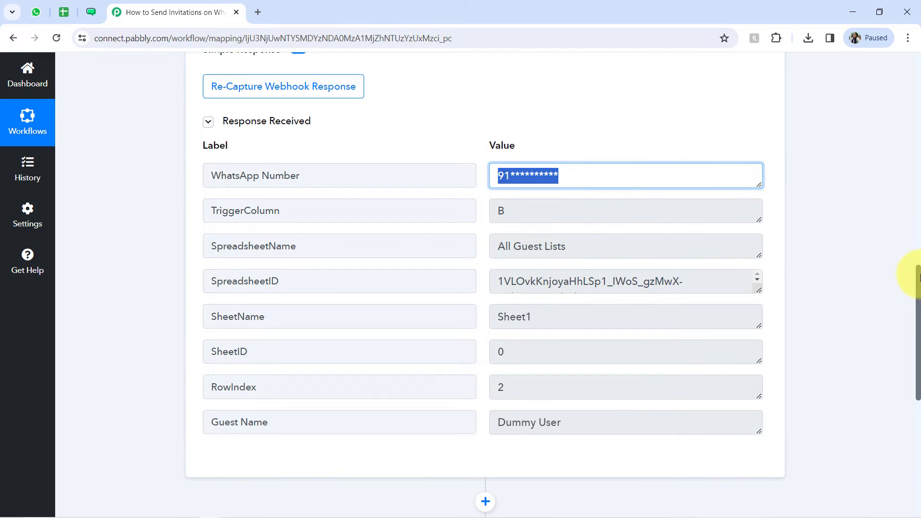
Step: Map the WhatsApp Number value from the Google Sheets trigger into the WATI action's WhatsApp Number field
left_click_drag(920, 277, 899, 392)
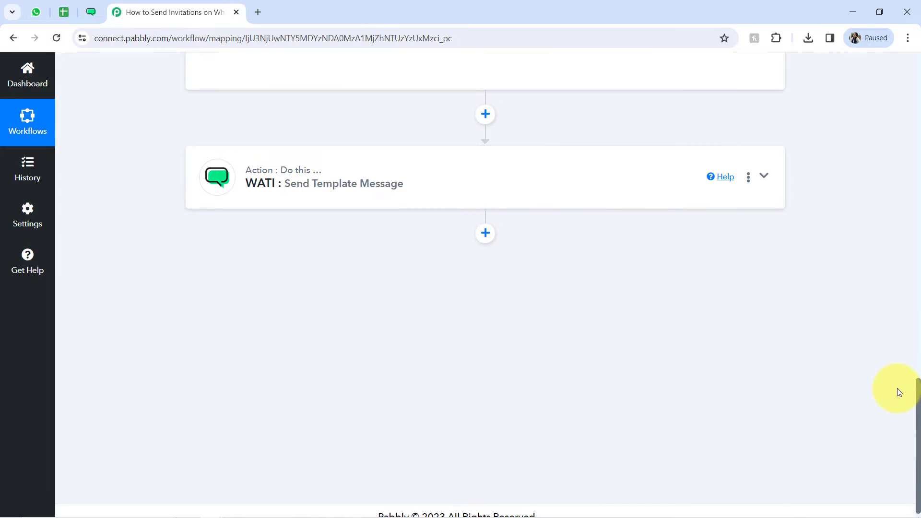
left_click(301, 164)
scroll(253, 234, "down", 3)
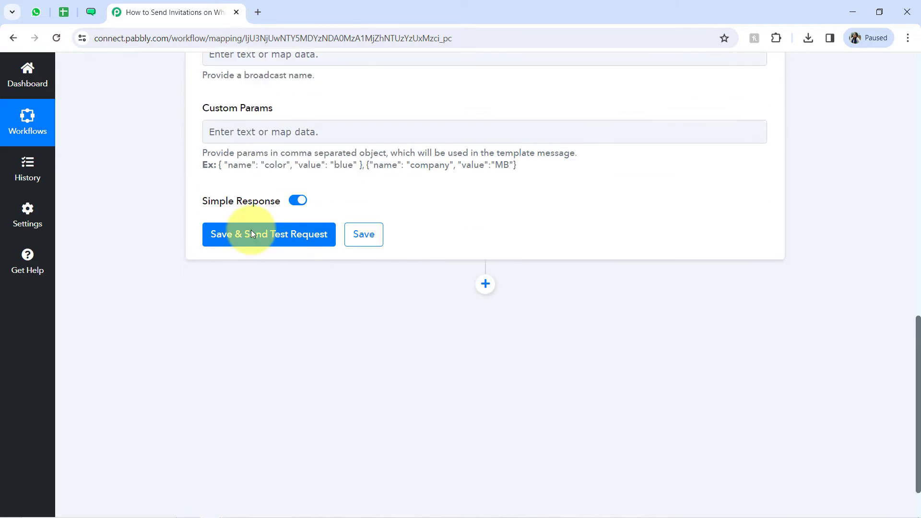
scroll(253, 234, "up", 10)
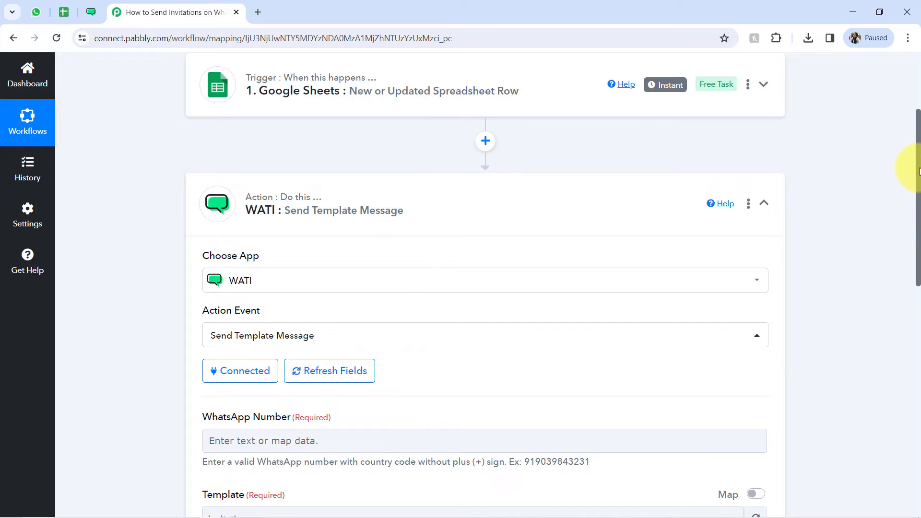
left_click_drag(919, 170, 904, 273)
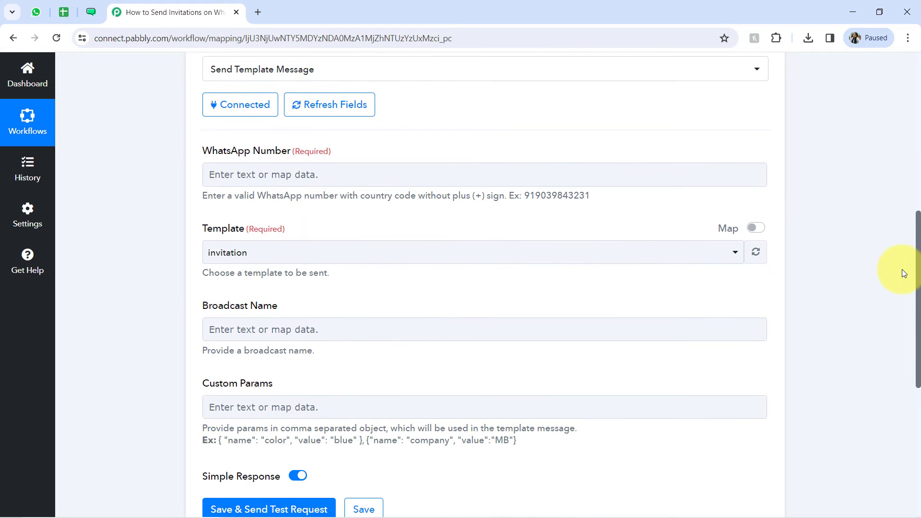
left_click(232, 170)
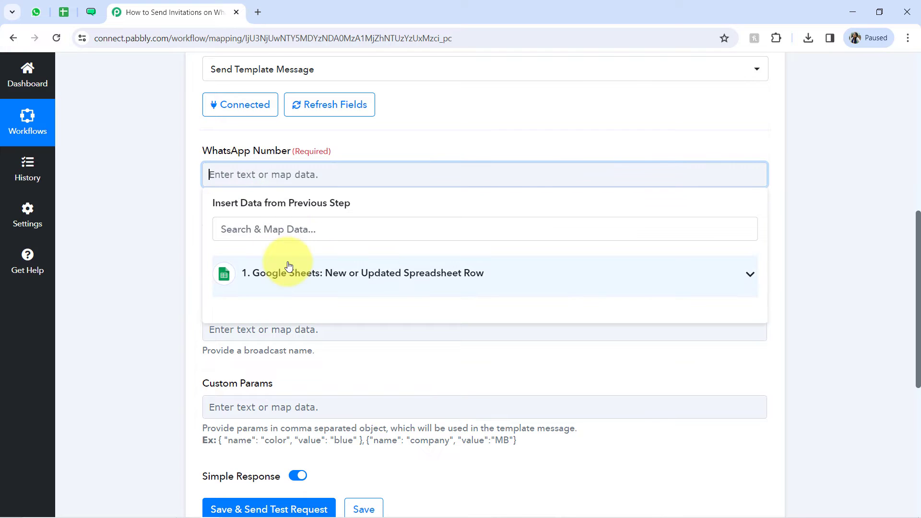
left_click(261, 272)
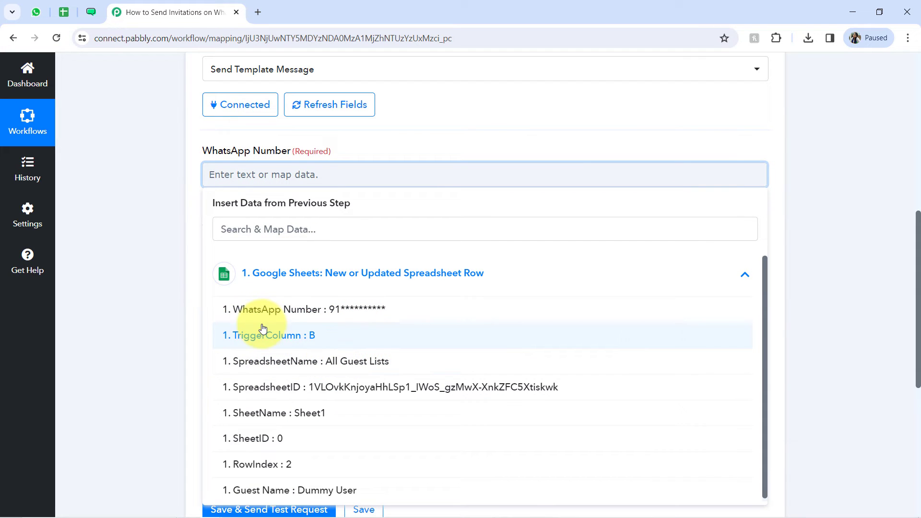
left_click(254, 312)
left_click(182, 244)
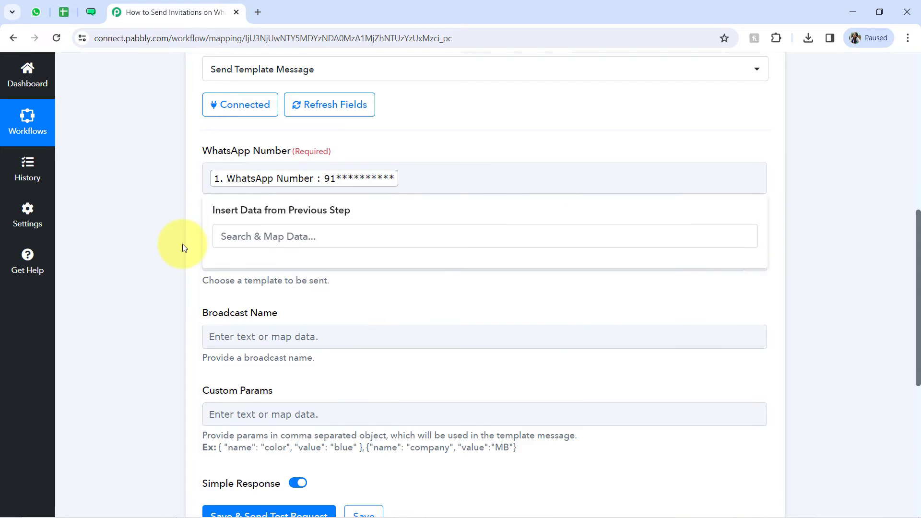
Step: Check the WhatsApp number format hint, compare it with the All Guest Lists spreadsheet, and return to Pabbly Connect
left_click_drag(441, 205, 563, 207)
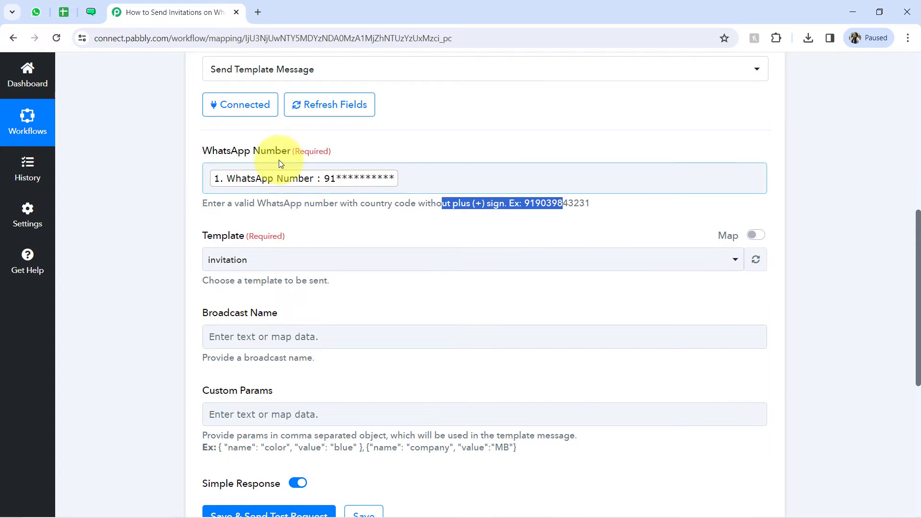
left_click(122, 227)
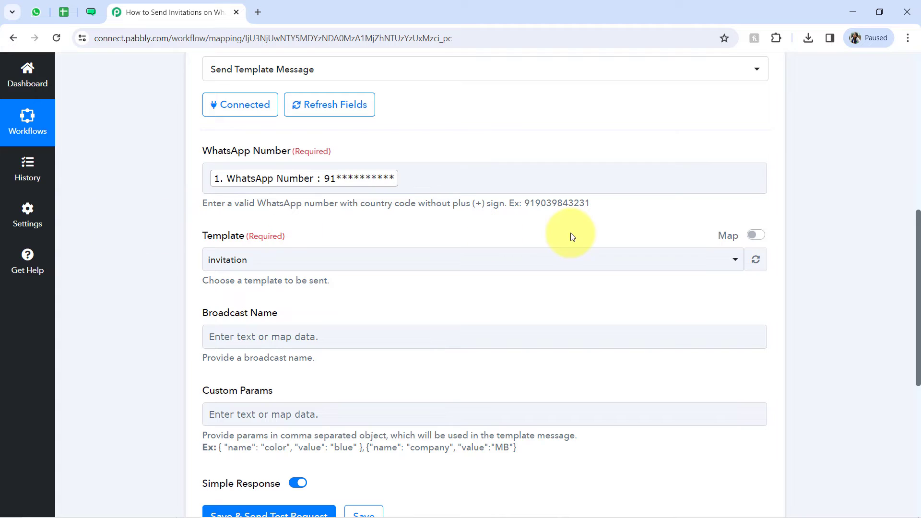
left_click_drag(917, 234, 909, 191)
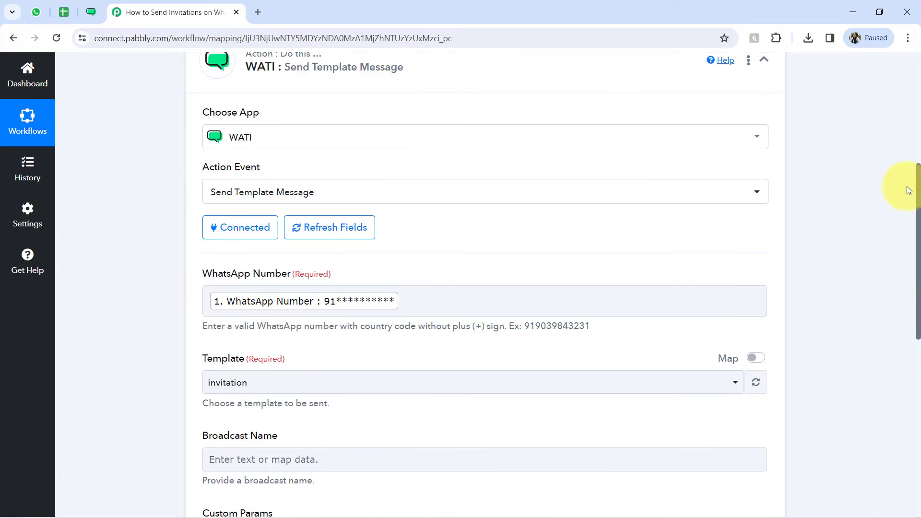
left_click(64, 12)
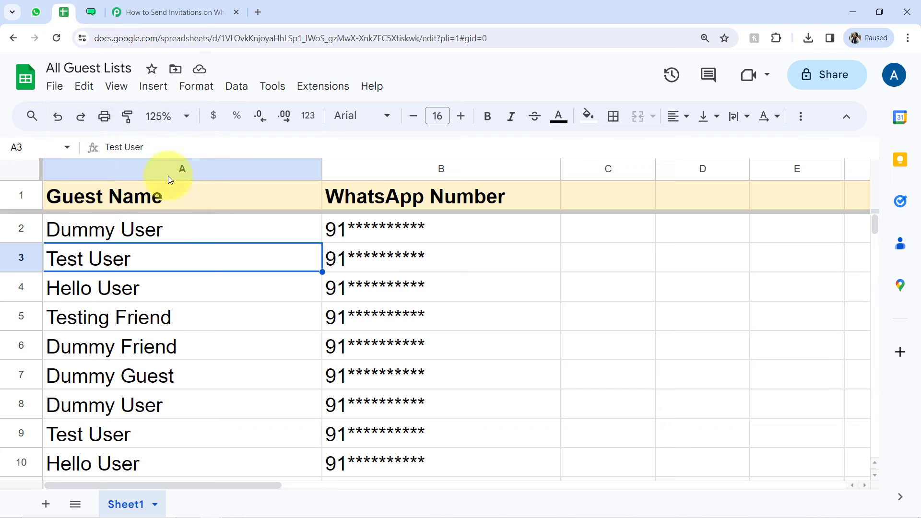
left_click(196, 10)
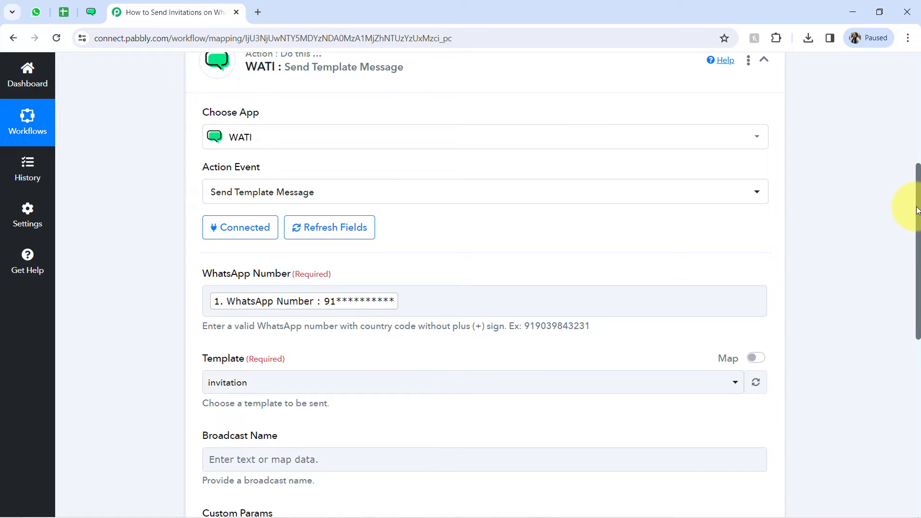
Step: Review the choices in the WATI action's Template field, then switch to WATI and look through its message templates list
left_click_drag(917, 210, 916, 294)
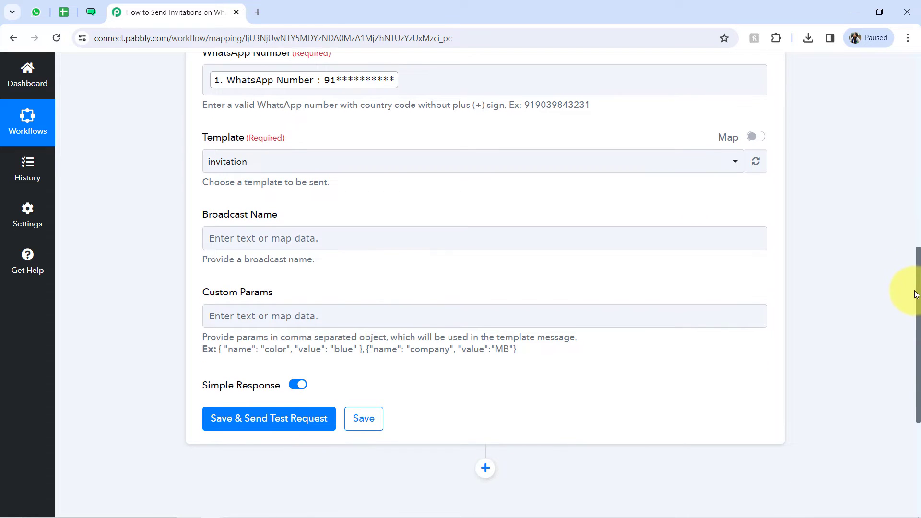
left_click_drag(206, 139, 251, 143)
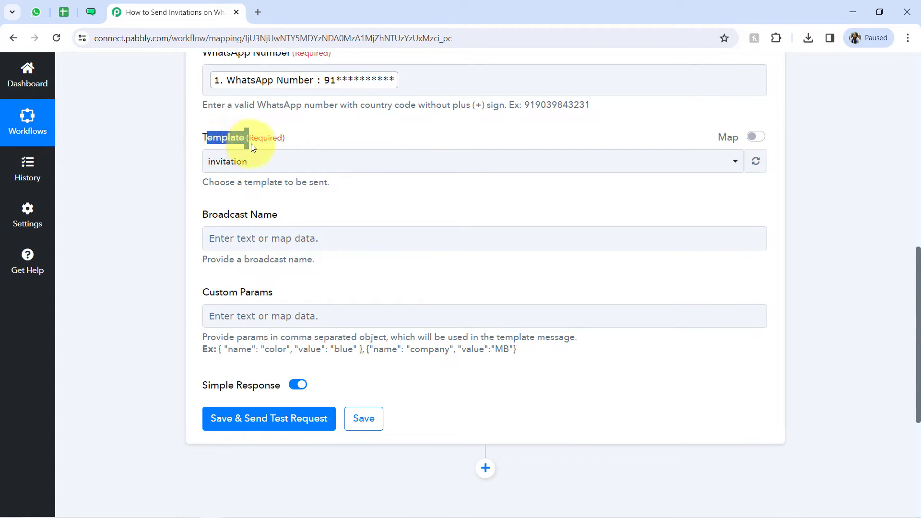
left_click(233, 163)
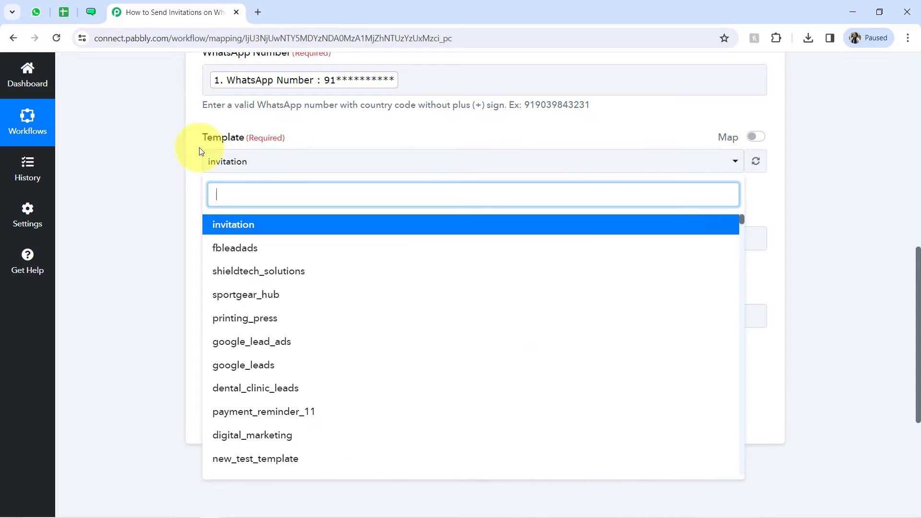
left_click(95, 20)
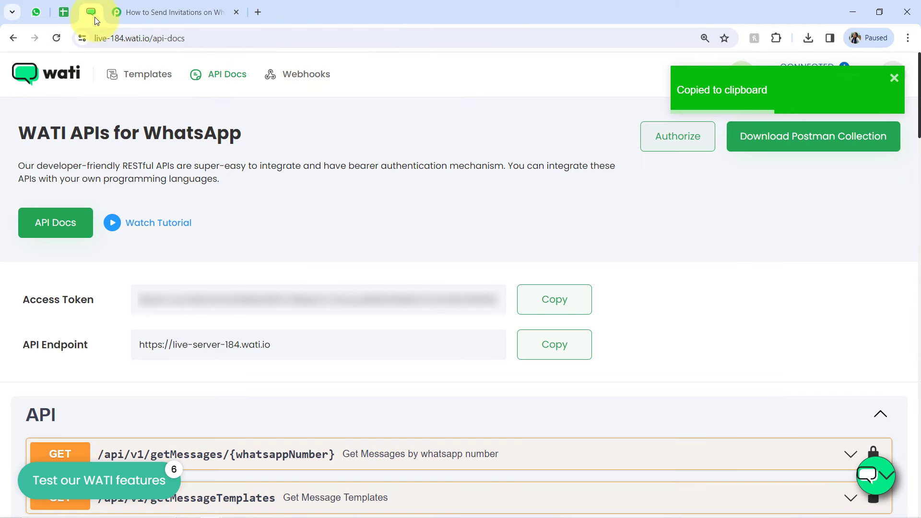
left_click(148, 75)
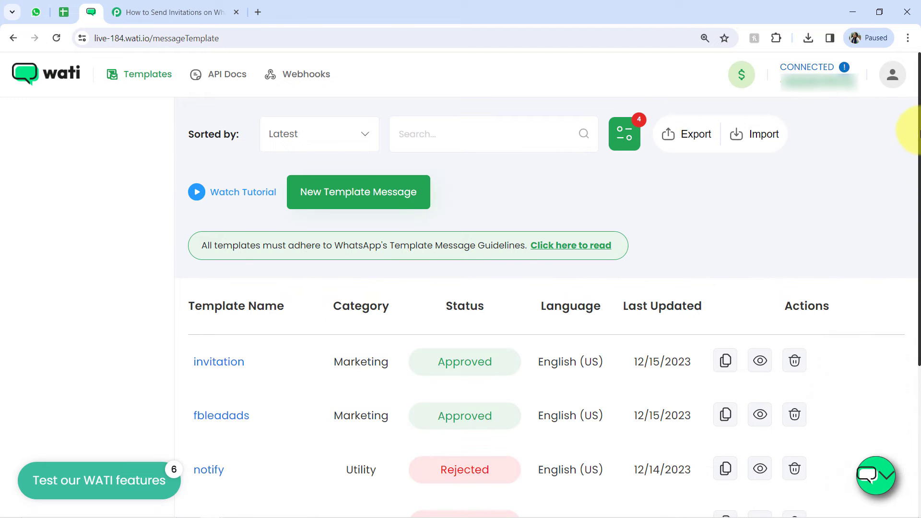
left_click_drag(916, 71, 916, 101)
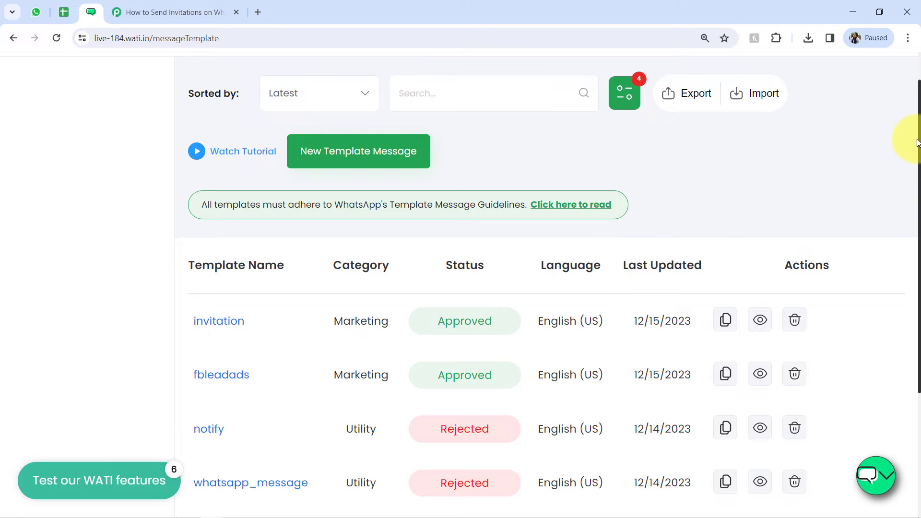
left_click_drag(918, 130, 886, 114)
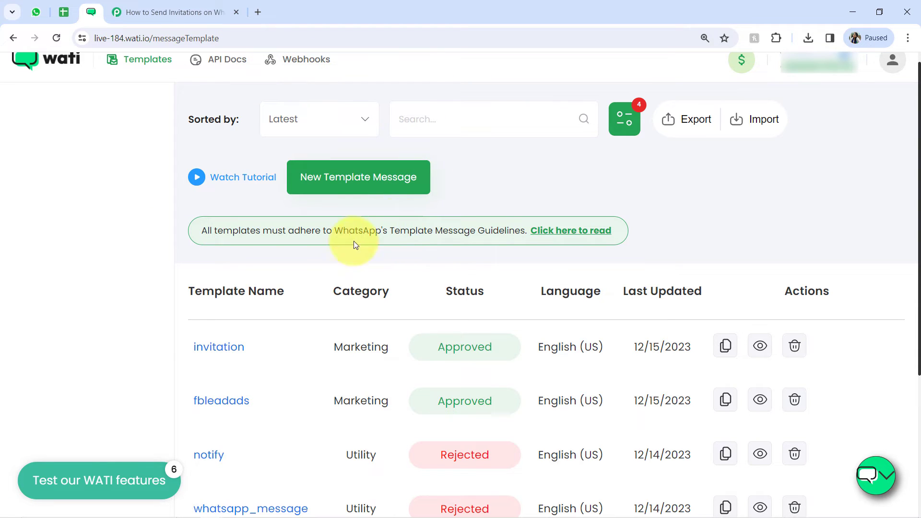
Step: Open the invitation template in WATI and review its general settings, checking the guest columns in the Google Sheets spreadsheet
left_click(221, 348)
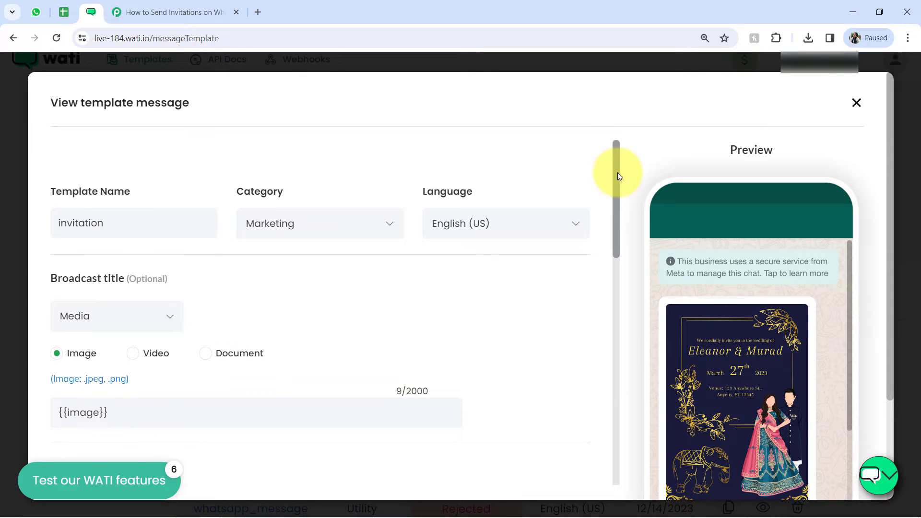
left_click_drag(617, 175, 594, 212)
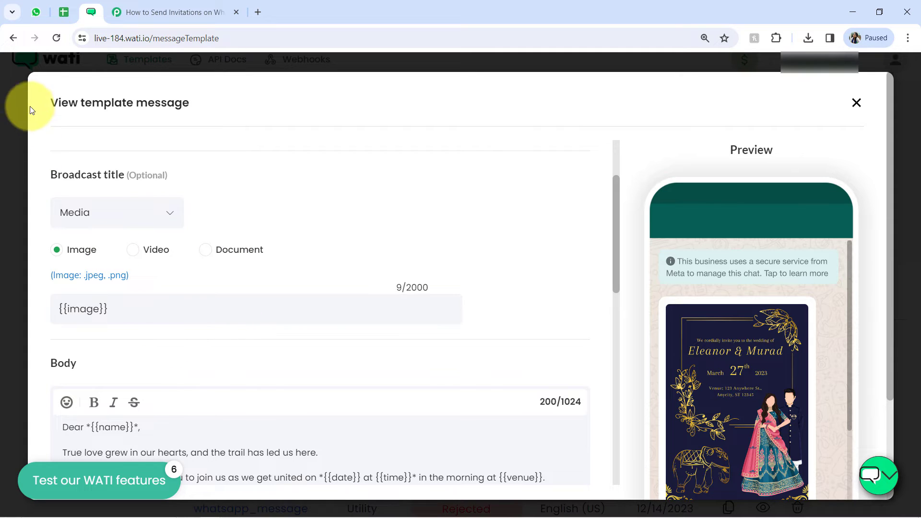
left_click(64, 12)
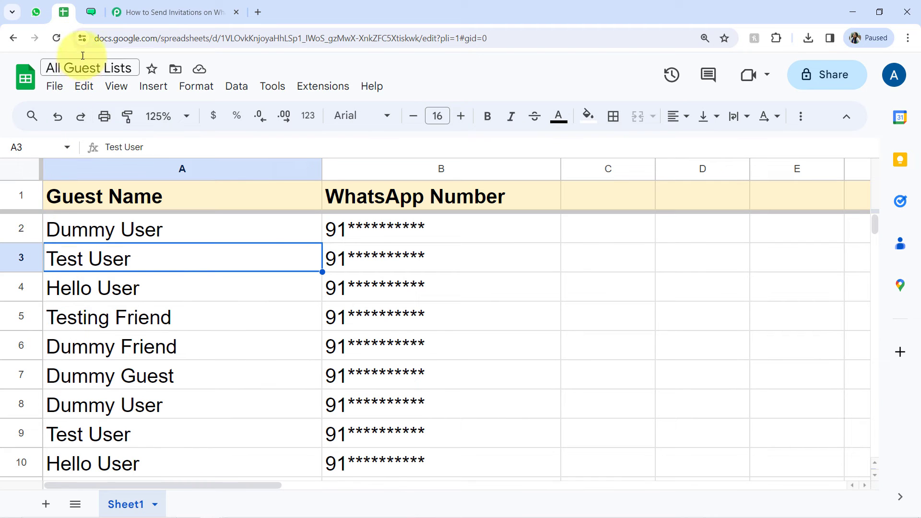
left_click(89, 15)
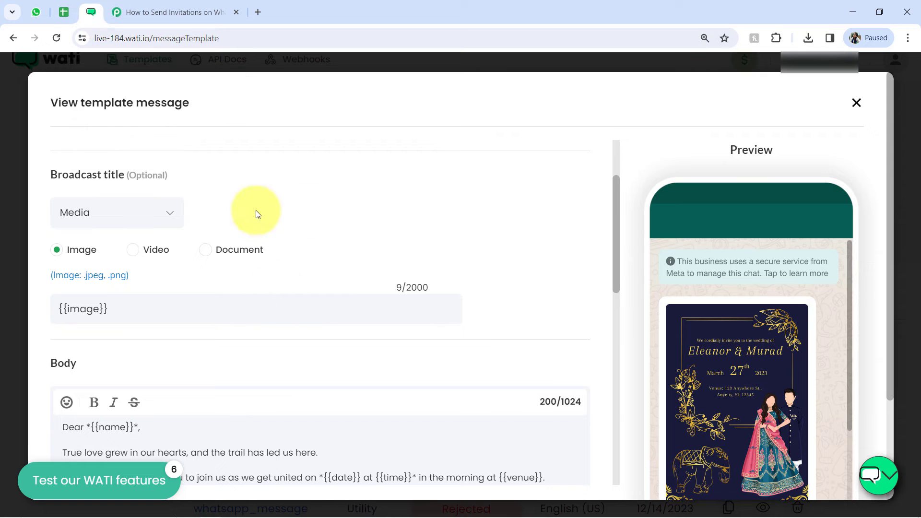
scroll(613, 194, "up", 3)
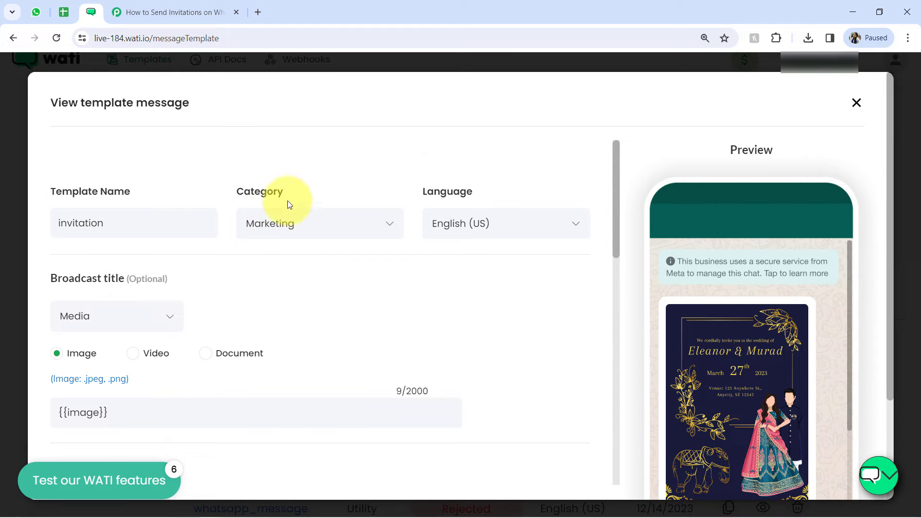
Step: Examine the invitation template's broadcast title media settings and its {{image}} variable
left_click_drag(613, 183, 613, 215)
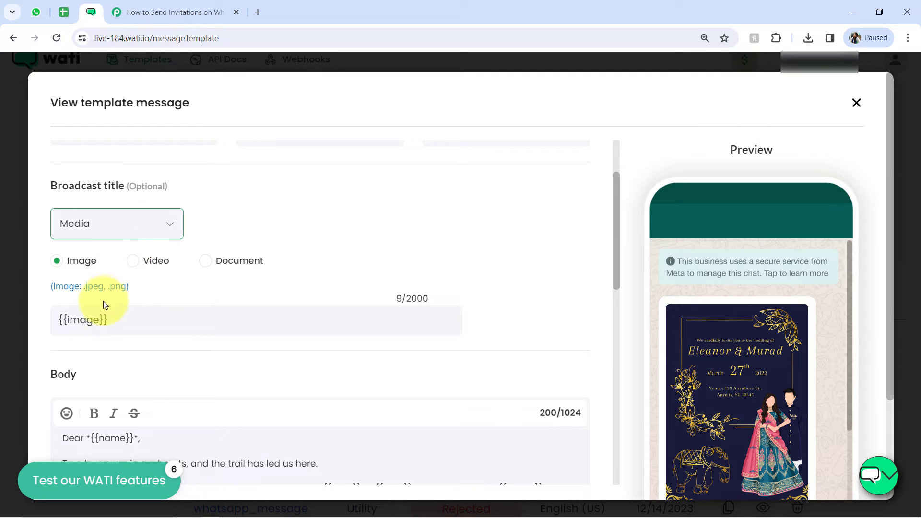
left_click_drag(68, 320, 105, 320)
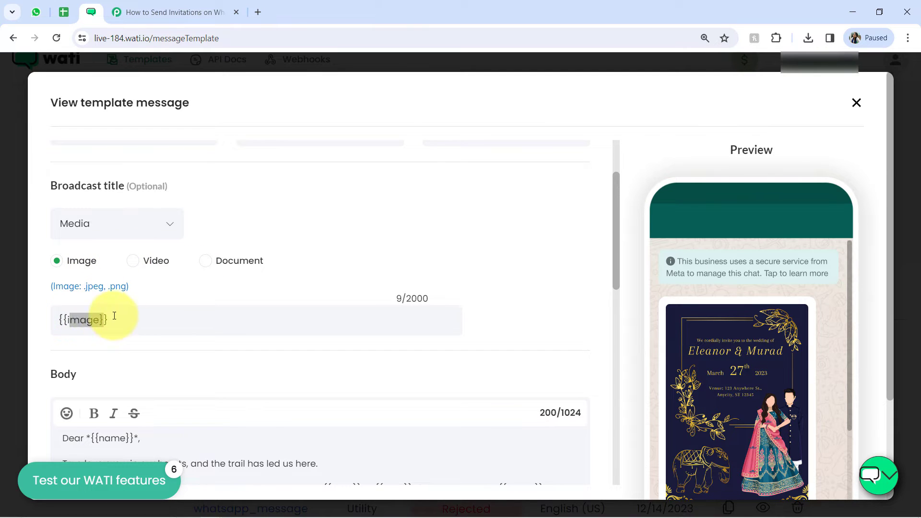
double_click(80, 322)
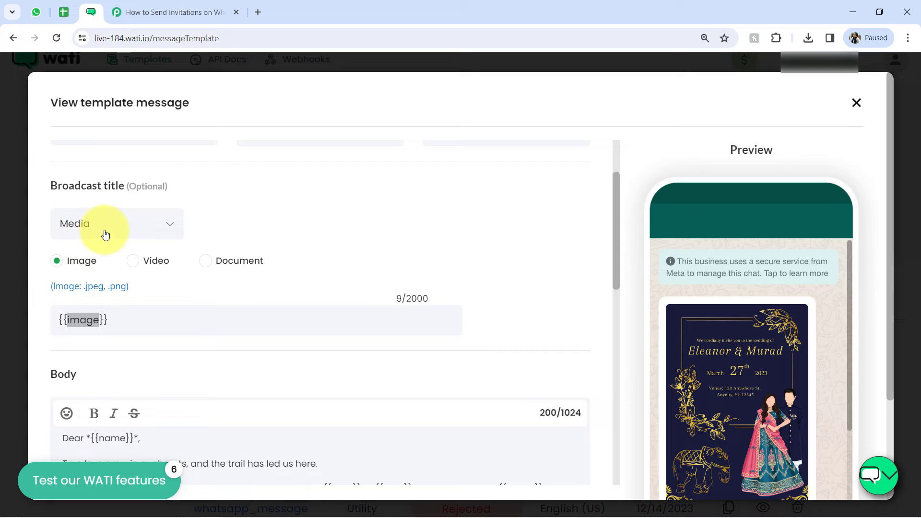
left_click(81, 319)
double_click(81, 317)
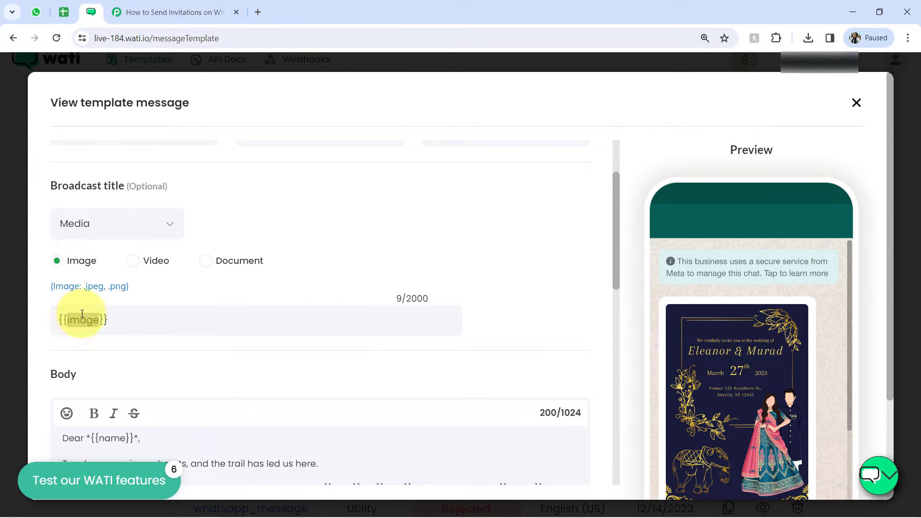
left_click(112, 320)
left_click_drag(112, 320, 68, 320)
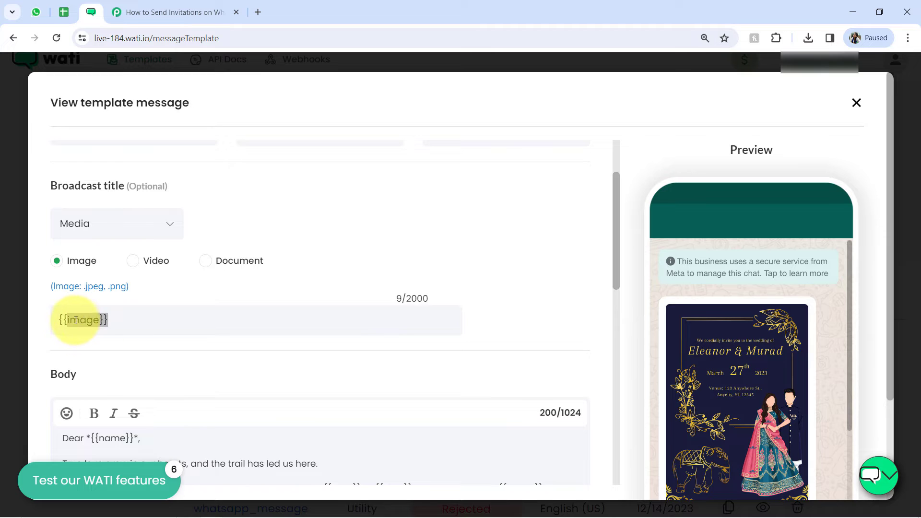
left_click(69, 321)
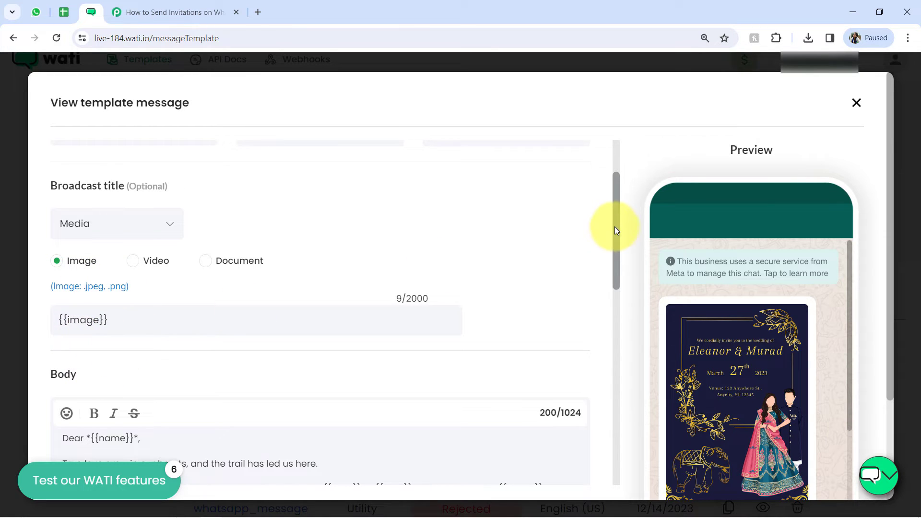
Step: Examine the invitation template's body text and variables together with the {{image}} header variable
left_click_drag(615, 226, 614, 250)
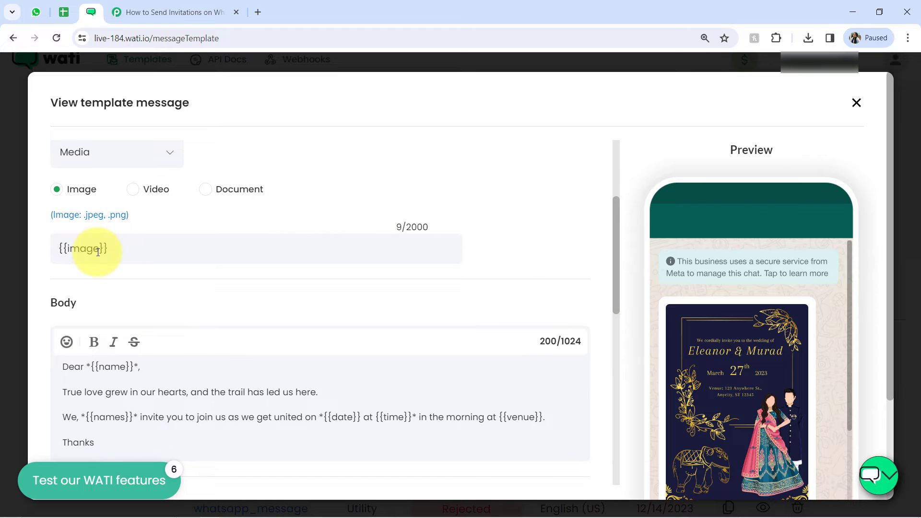
left_click_drag(110, 255, 46, 255)
left_click(77, 249)
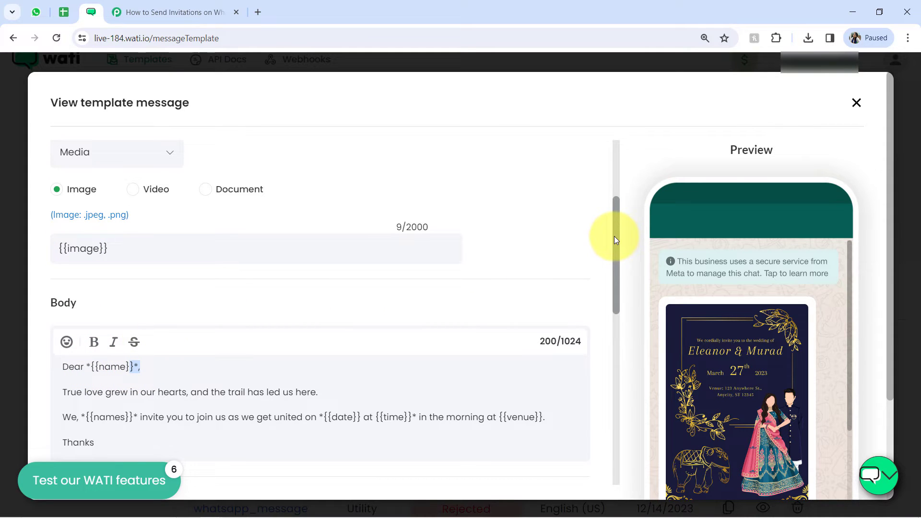
mouse_move(614, 236)
left_mouse_down()
mouse_move(614, 289)
mouse_move(609, 223)
mouse_move(607, 251)
left_mouse_up()
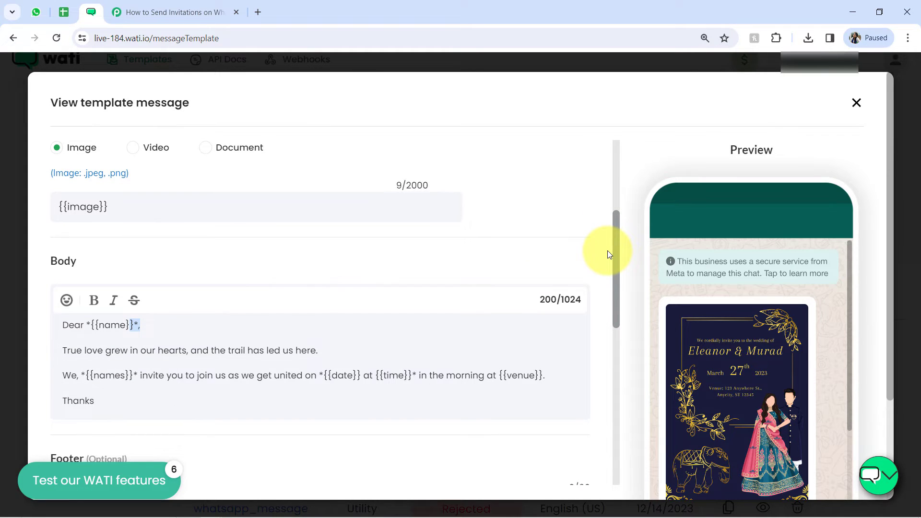
scroll(140, 196, "down", 1)
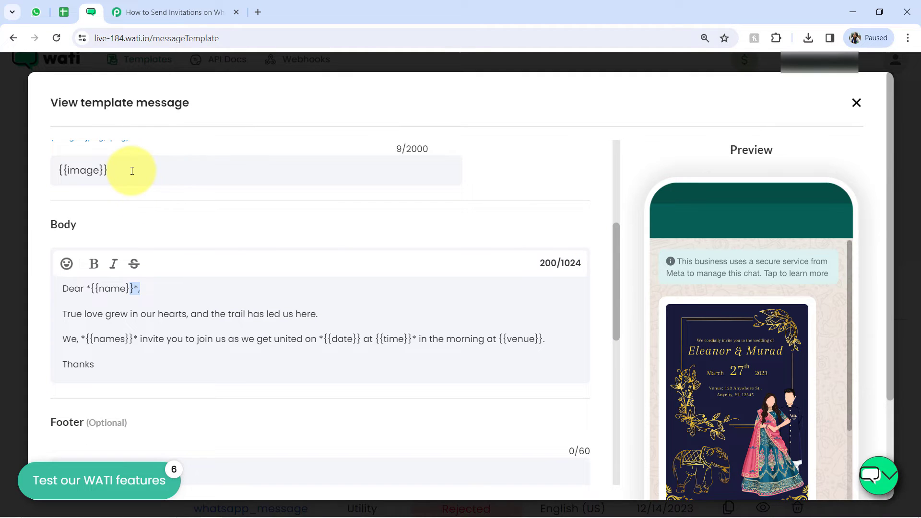
left_click_drag(132, 170, 60, 171)
triple_click(81, 175)
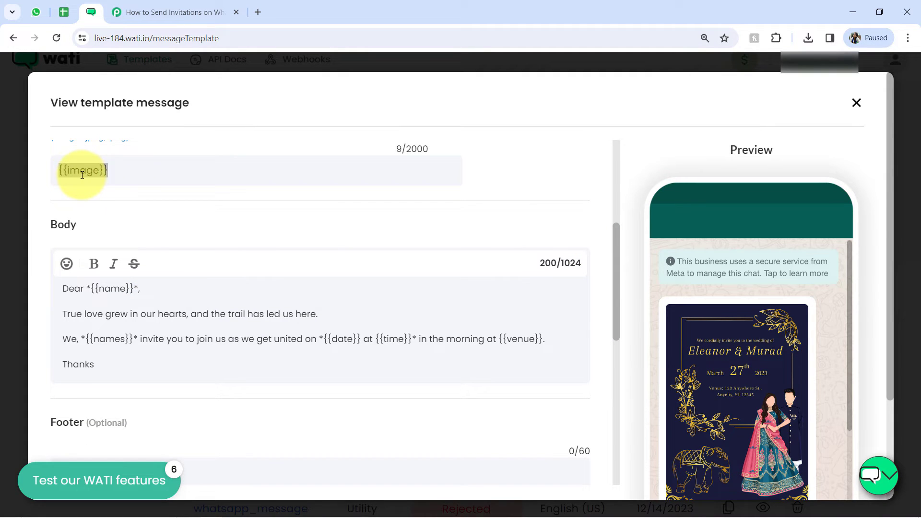
left_click(116, 177)
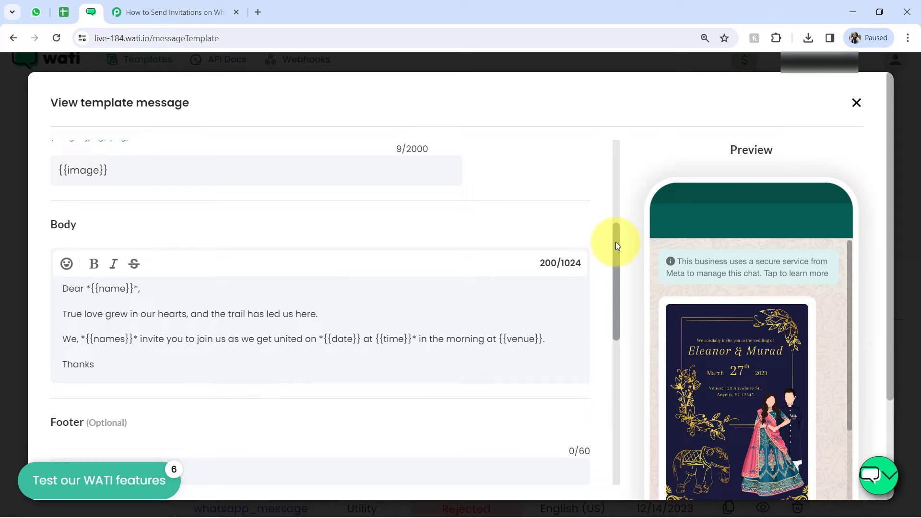
Step: Examine the {{name}} variable in the invitation template's body and compare it with the guest names in the Google Sheets spreadsheet
left_click_drag(616, 245, 612, 267)
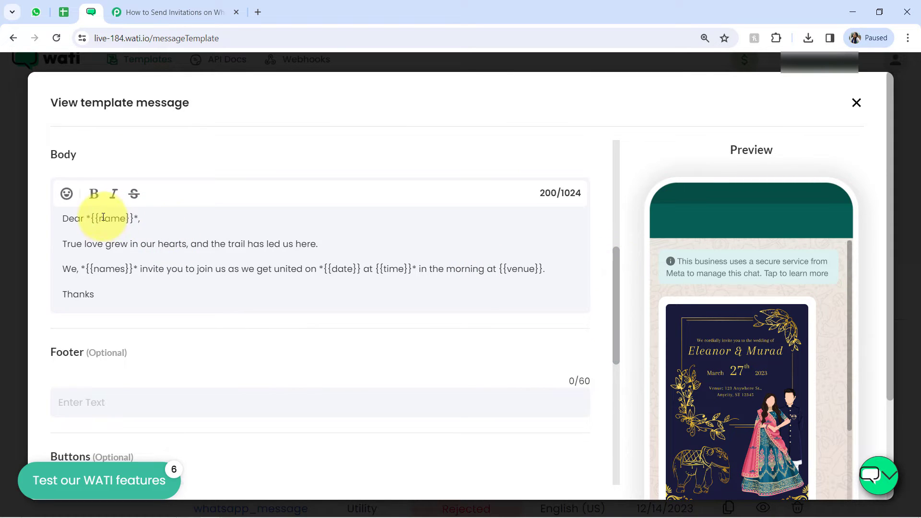
left_click_drag(104, 218, 114, 268)
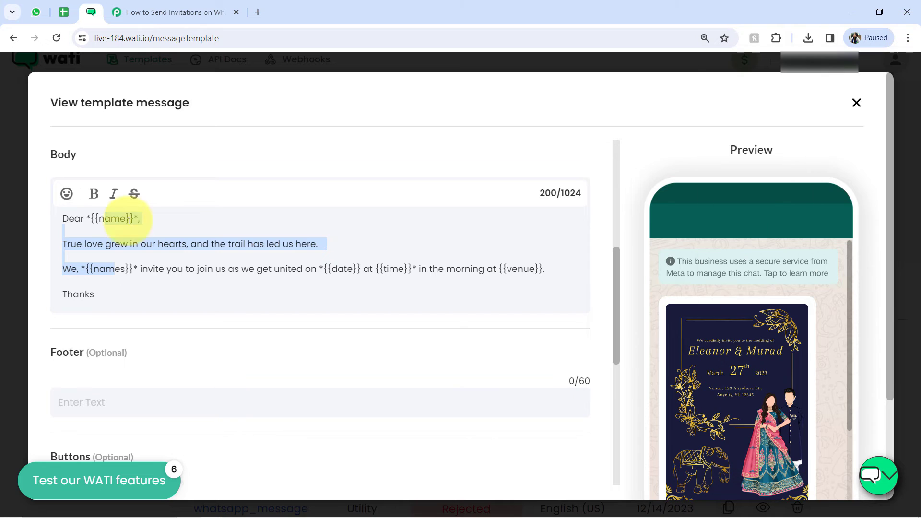
left_click(105, 220)
left_click_drag(92, 219, 138, 221)
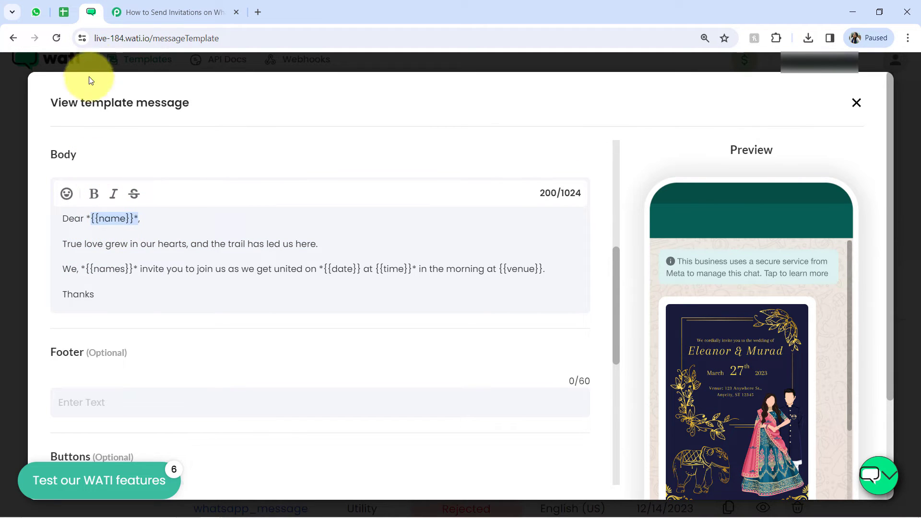
left_click(64, 12)
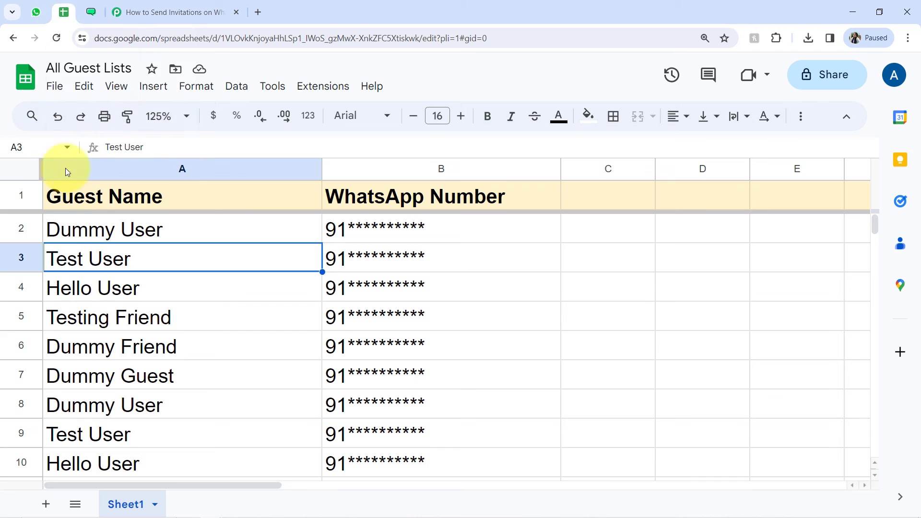
left_click(133, 9)
left_click(90, 13)
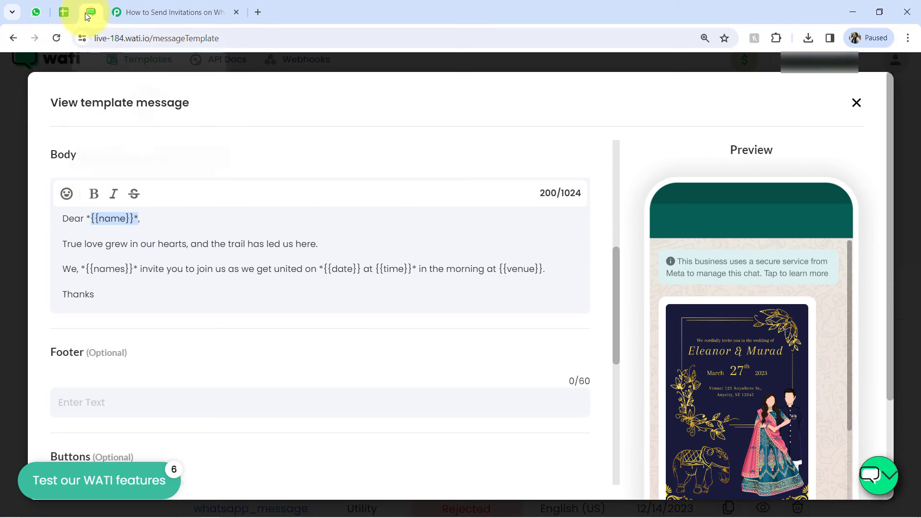
left_click(100, 225)
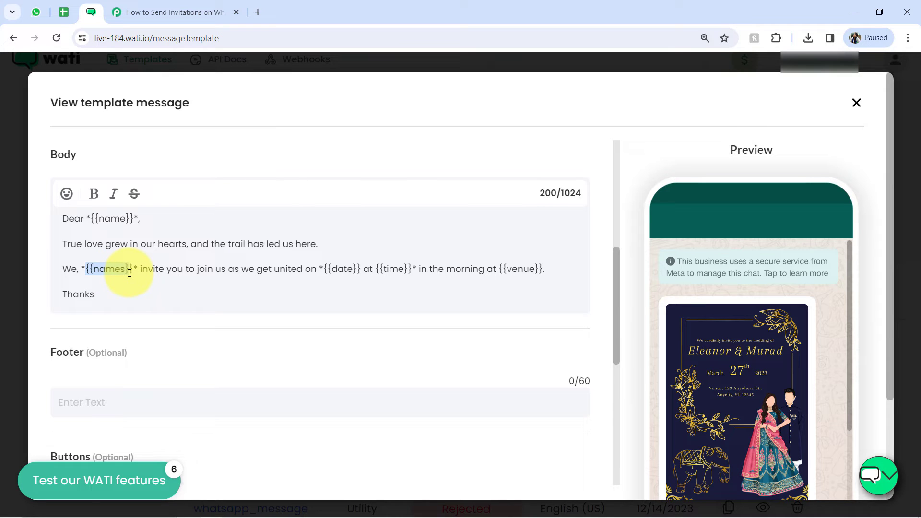
Step: Examine the {{names}}, {{date}}, {{time}} and {{venue}} variables in the body text of the invitation template
left_click_drag(154, 268, 307, 274)
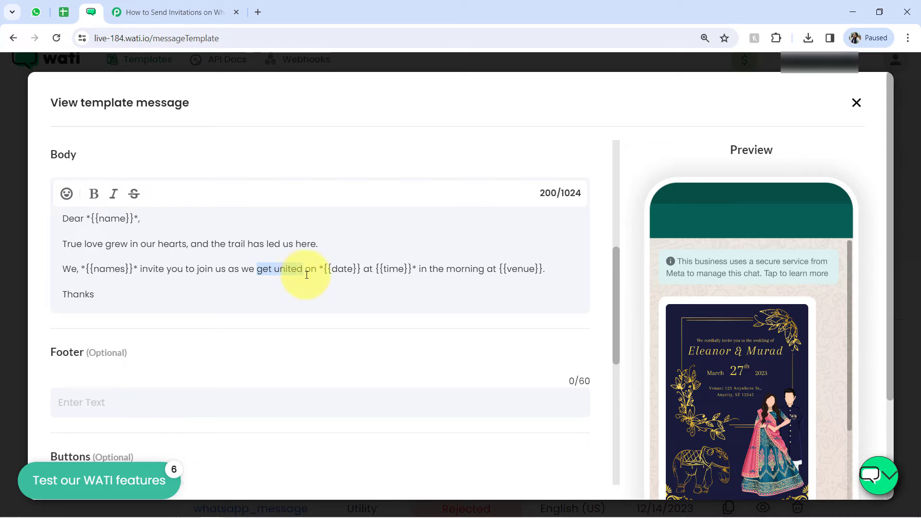
double_click(336, 272)
double_click(390, 272)
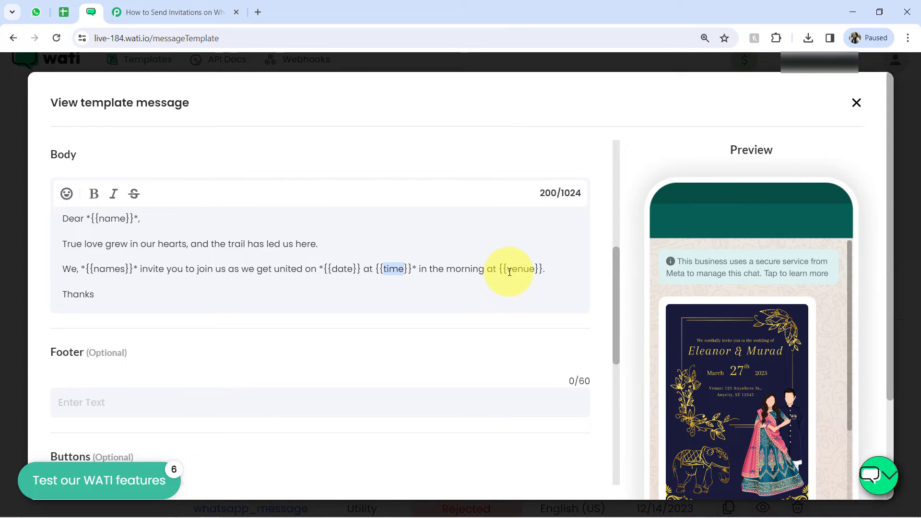
left_click_drag(95, 294, 79, 207)
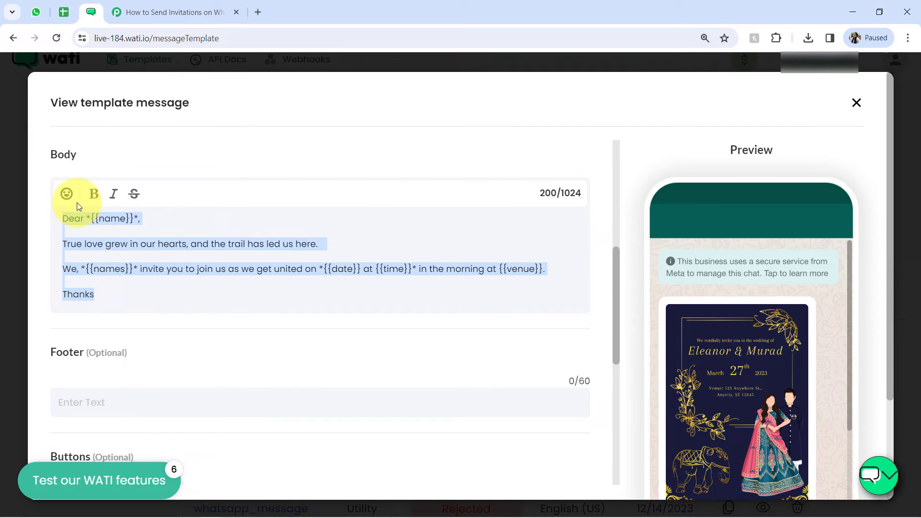
left_click(117, 250)
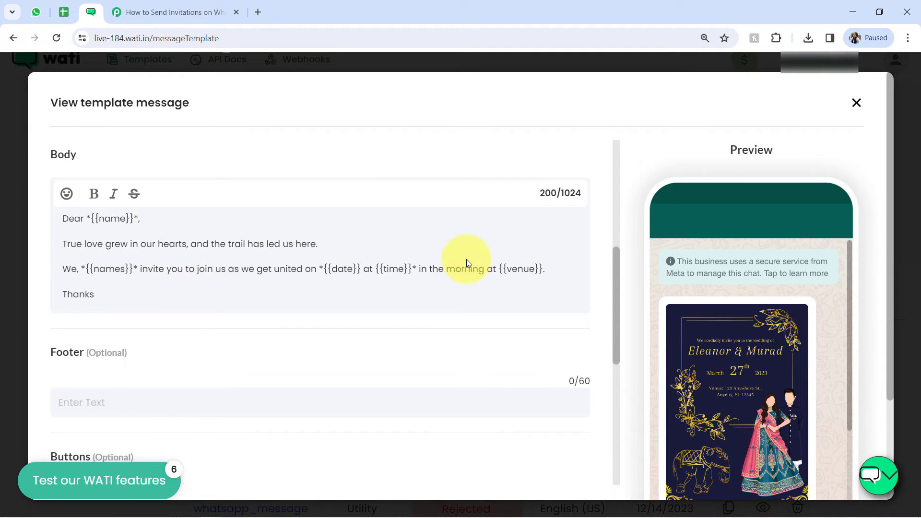
Step: Review the invitation template's optional footer and buttons and the sample content given for each variable
left_click_drag(612, 261, 594, 334)
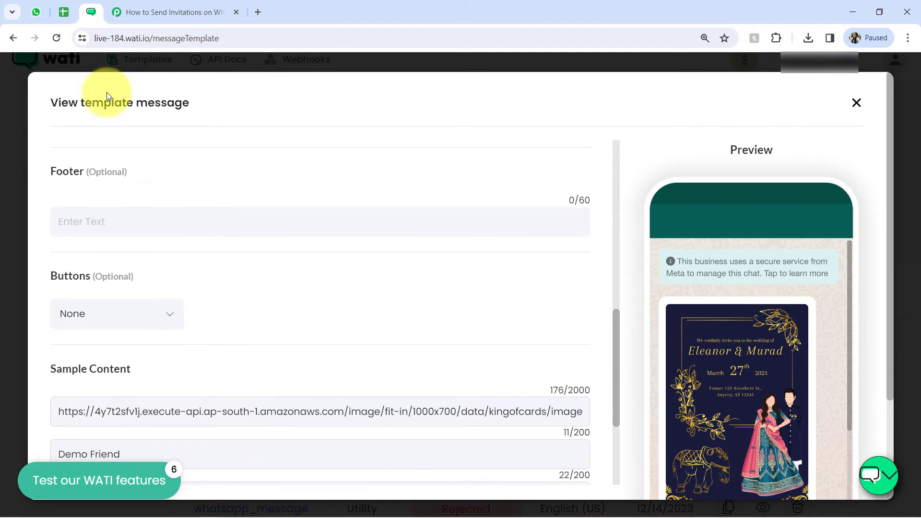
double_click(114, 275)
double_click(106, 172)
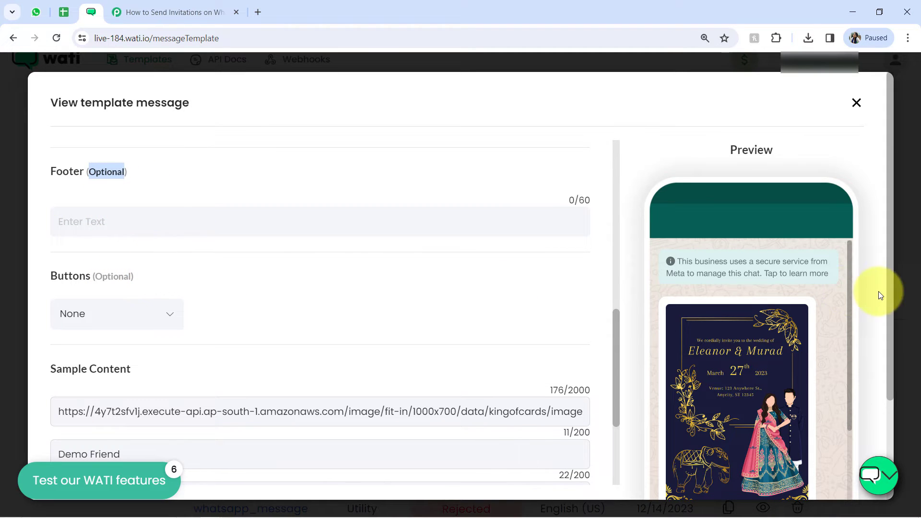
left_click_drag(618, 322, 605, 392)
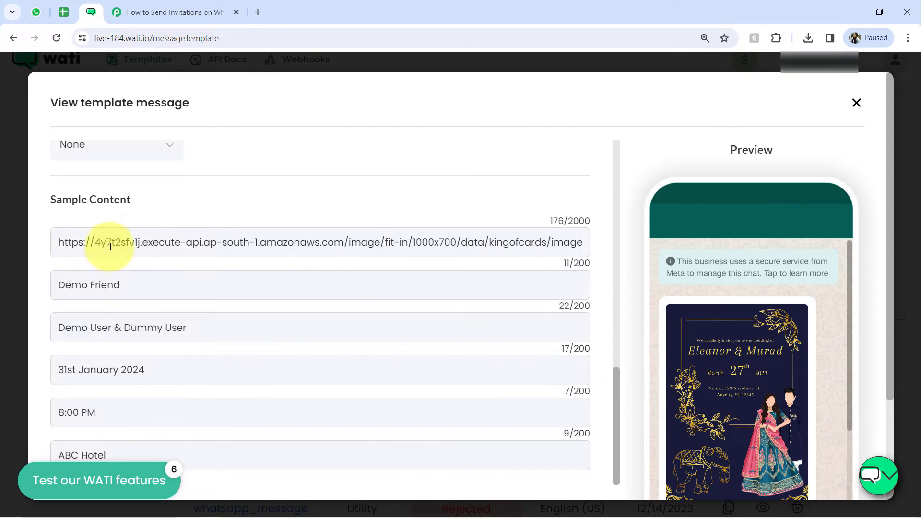
left_click_drag(100, 245, 139, 247)
left_click_drag(72, 288, 123, 288)
left_click_drag(68, 334, 148, 347)
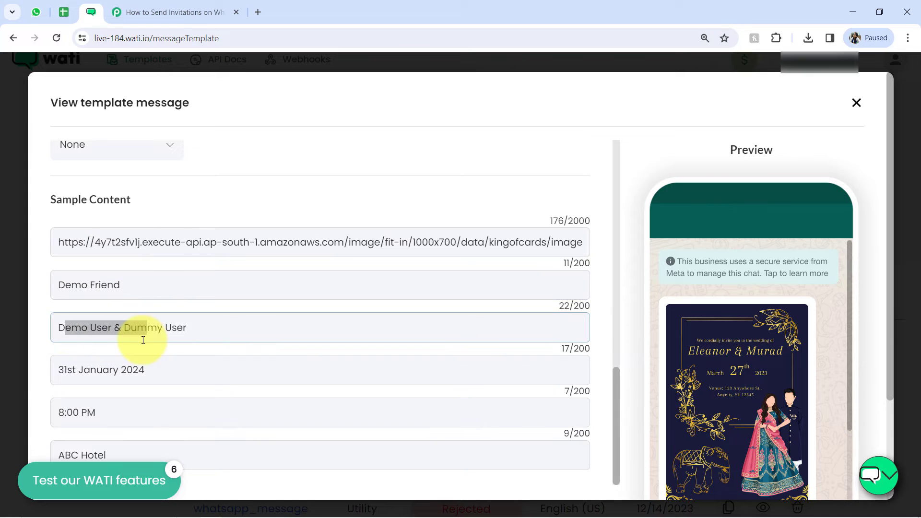
left_click_drag(83, 370, 126, 370)
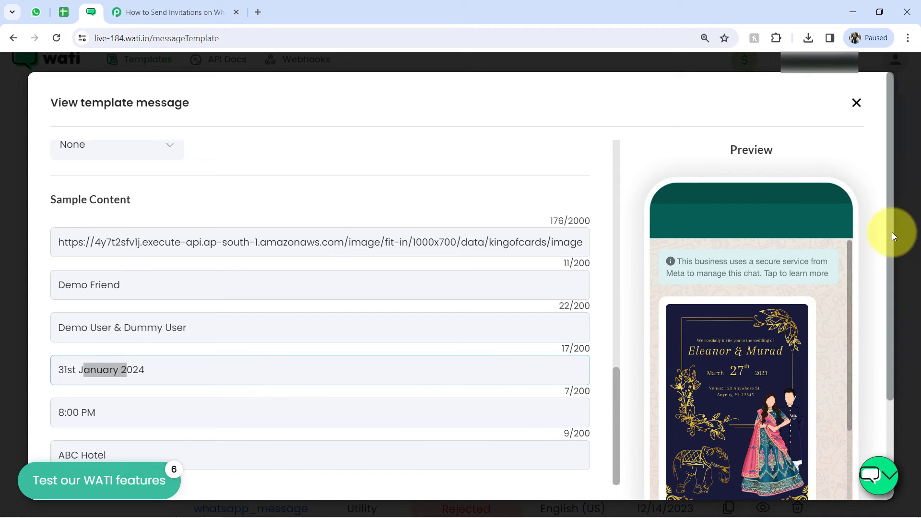
Step: Examine the message preview to see how the sample names, date and time fill the invitation text
left_click_drag(892, 233, 866, 347)
left_click_drag(850, 266, 820, 336)
left_click_drag(707, 248, 732, 251)
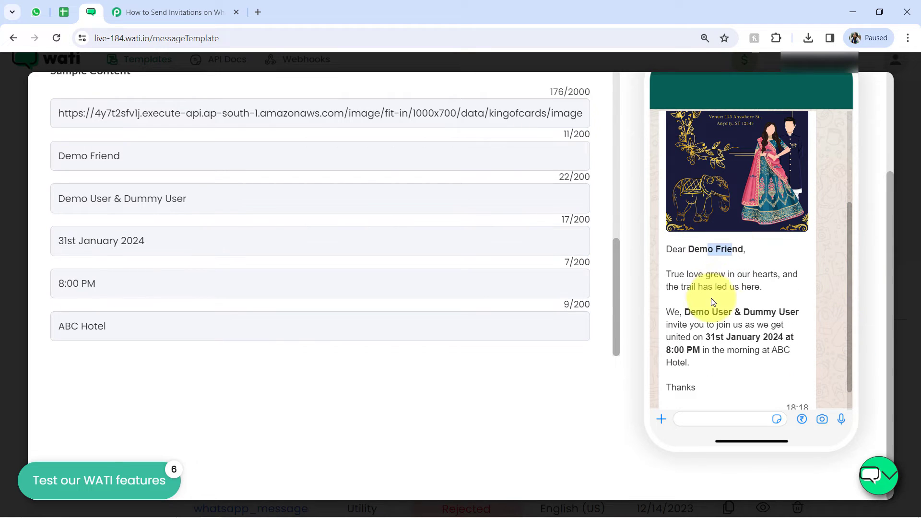
left_click_drag(704, 311, 658, 353)
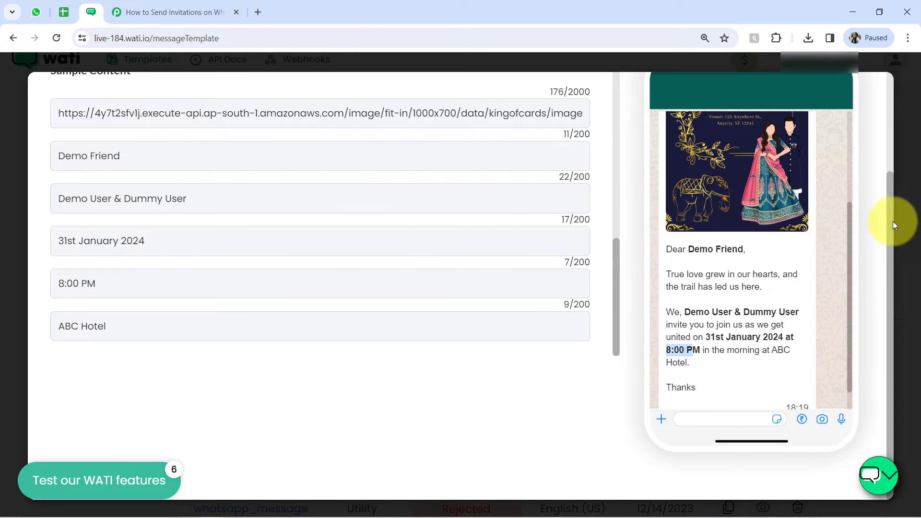
left_click_drag(891, 220, 868, 96)
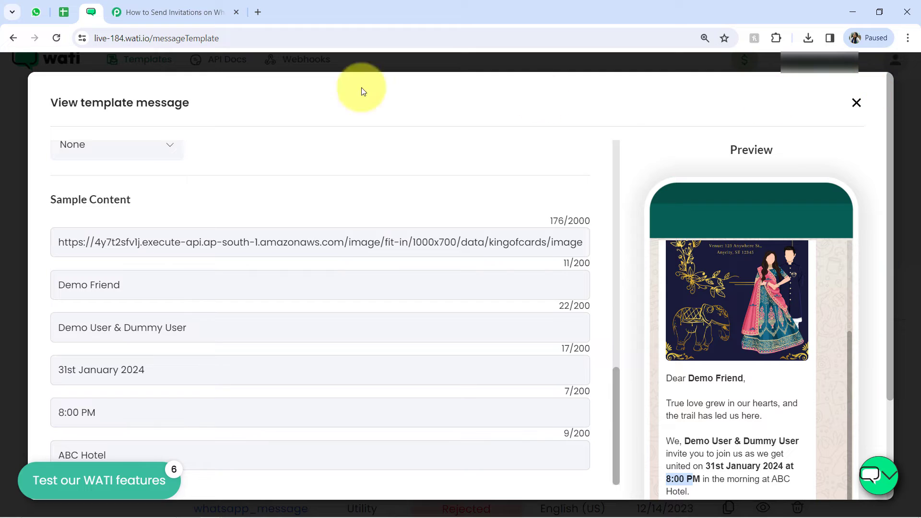
Step: In Pabbly Connect, choose the invitation template for the WATI action and set the Broadcast Name to Invite
left_click(187, 7)
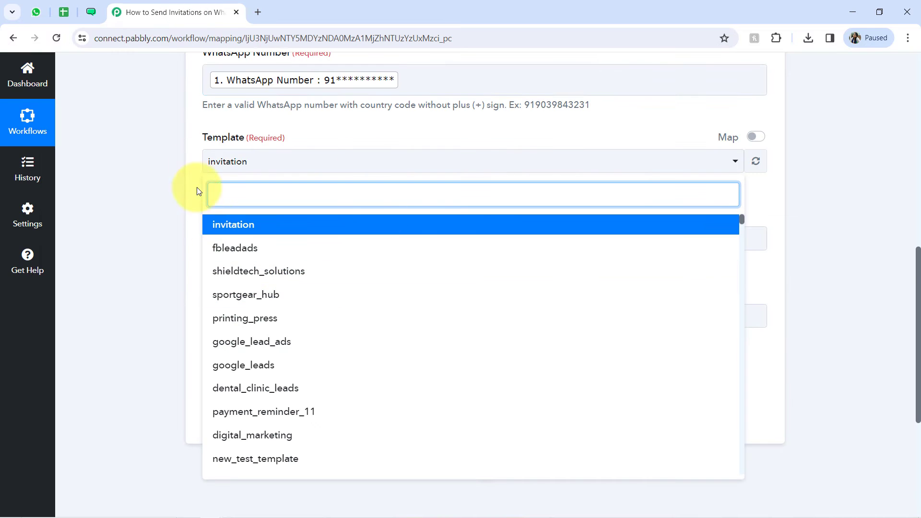
left_click(228, 224)
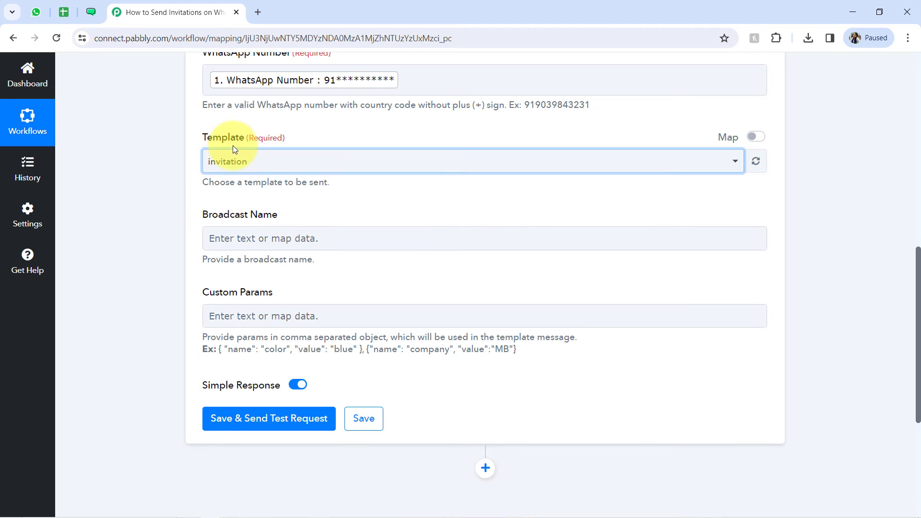
left_click(220, 242)
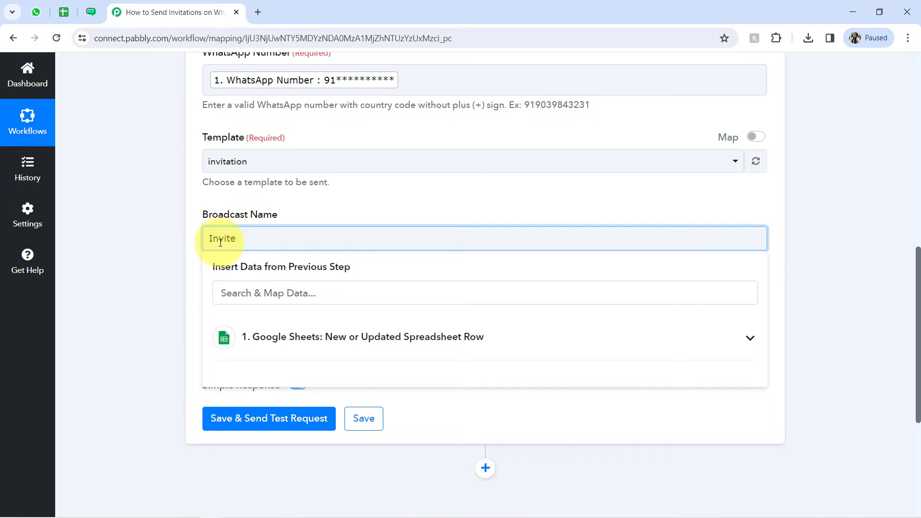
left_click(166, 243)
Step: Check the template's body variables in WATI, then copy the example object { "name": "color", "value": "blue" }, into Custom Params in Pabbly Connect
left_click_drag(215, 294, 522, 259)
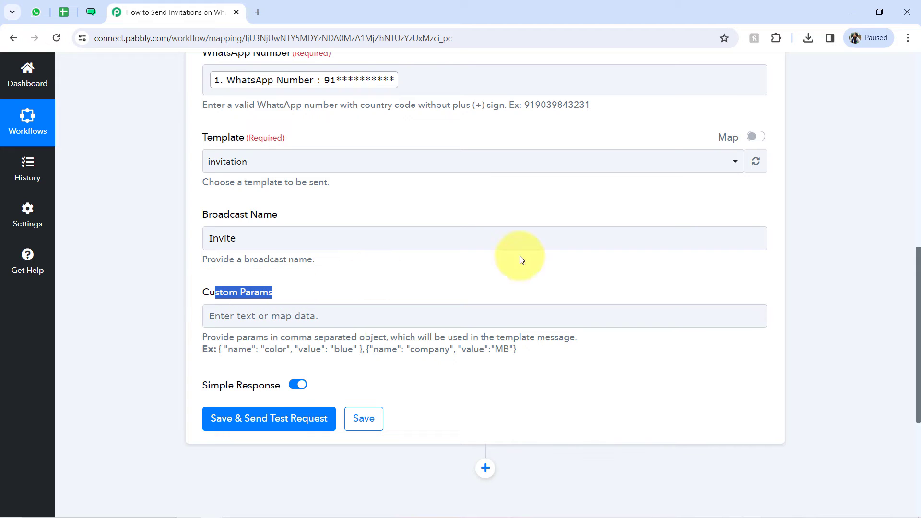
left_click_drag(919, 264, 917, 296)
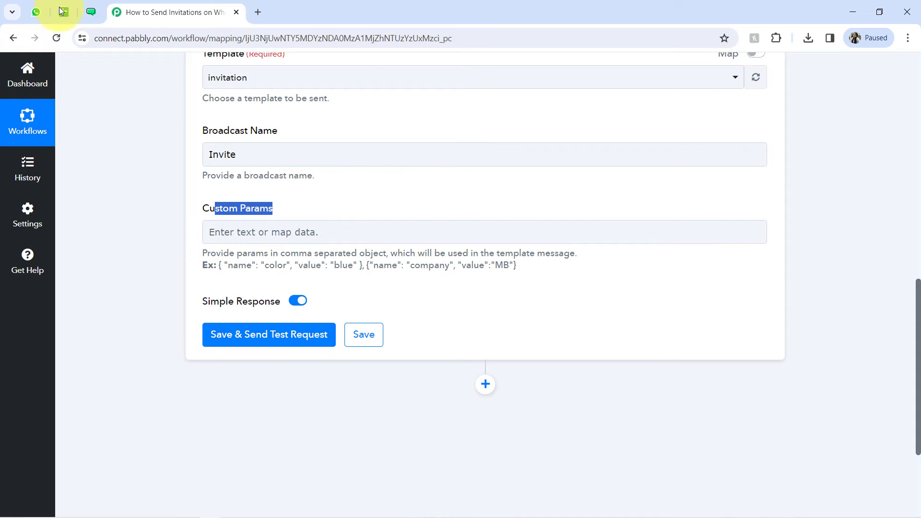
left_click(90, 13)
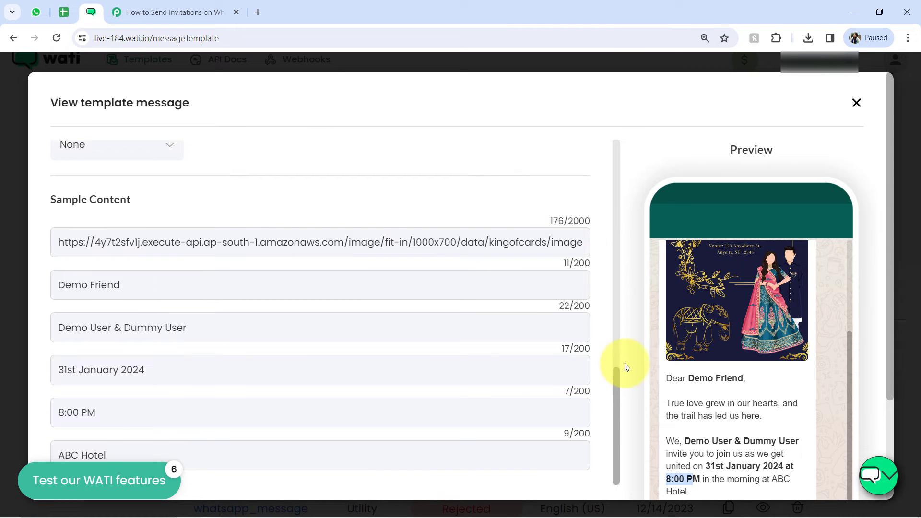
left_click_drag(617, 378, 593, 267)
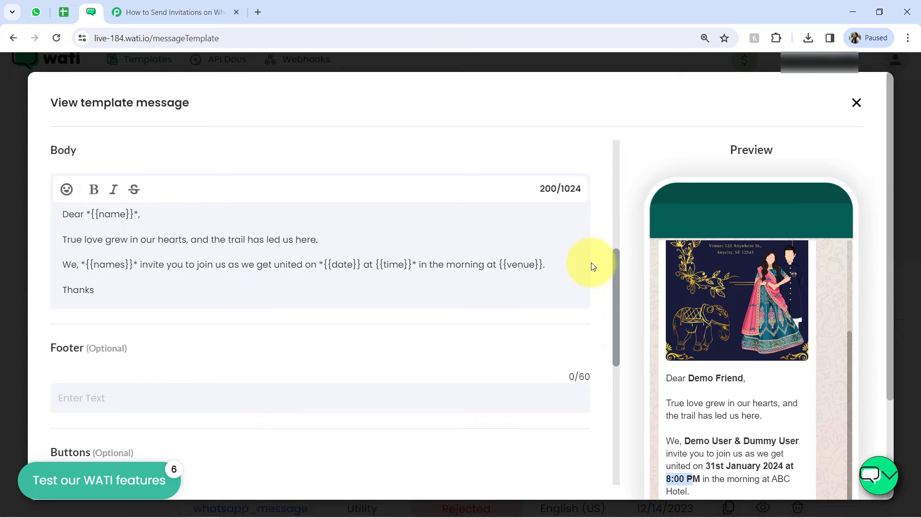
left_click(137, 12)
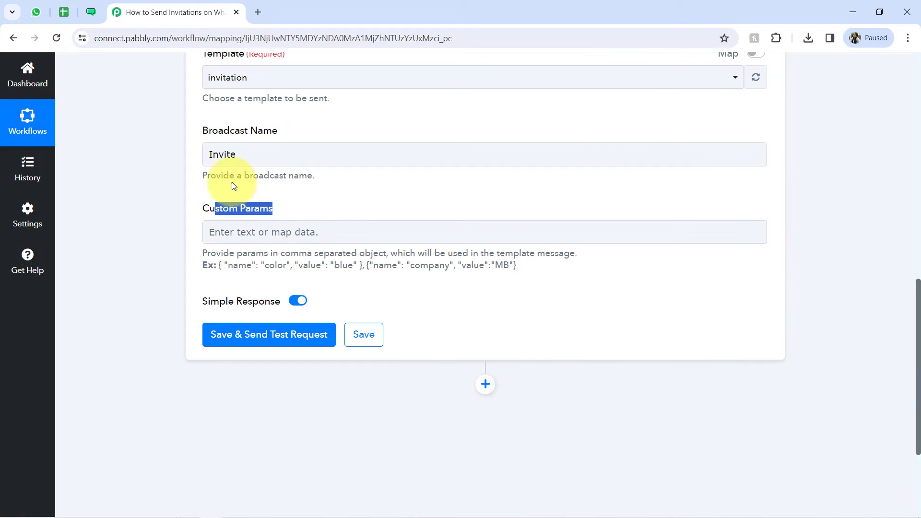
left_click(222, 266)
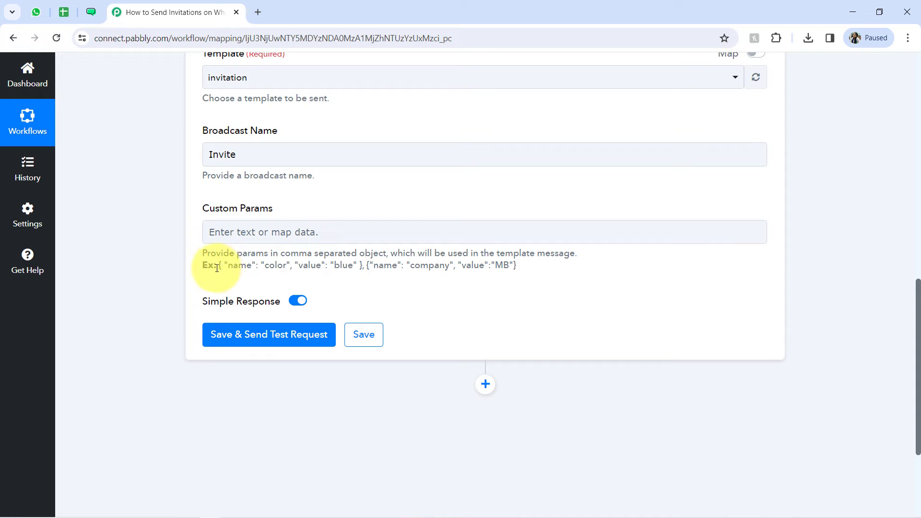
left_click_drag(217, 268, 367, 265)
key("ctrl+c")
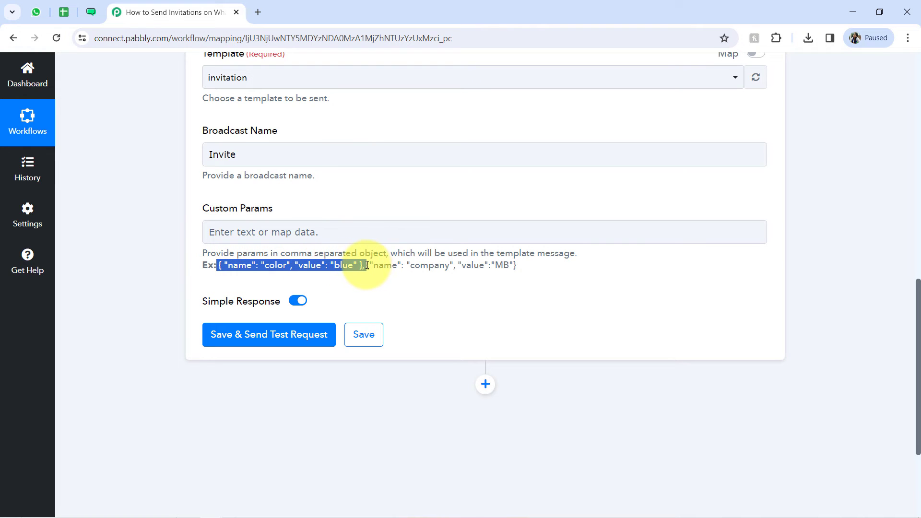
left_click(220, 232)
key("ctrl+v")
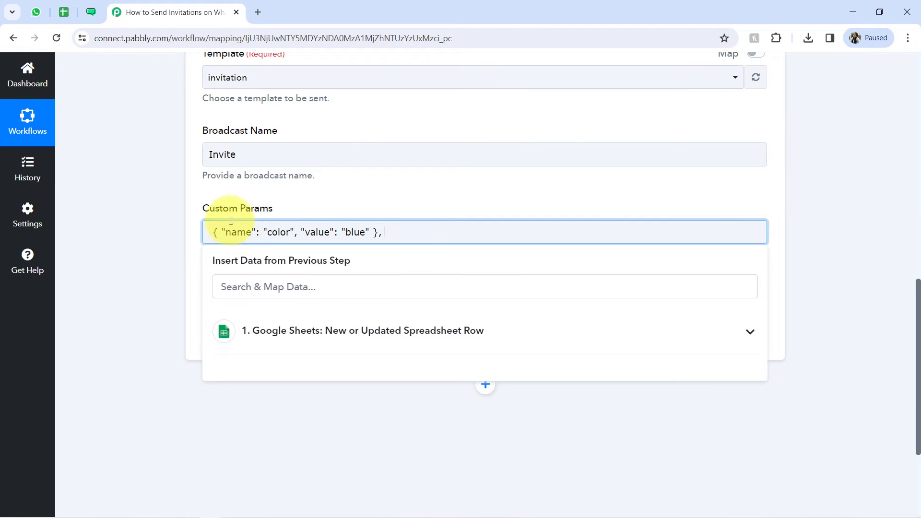
Step: Review the template's {{image}}, {{name}}, {{names}} and {{date}} variables in WATI, then return to the example object in Pabbly Connect's Custom Params
left_click(91, 12)
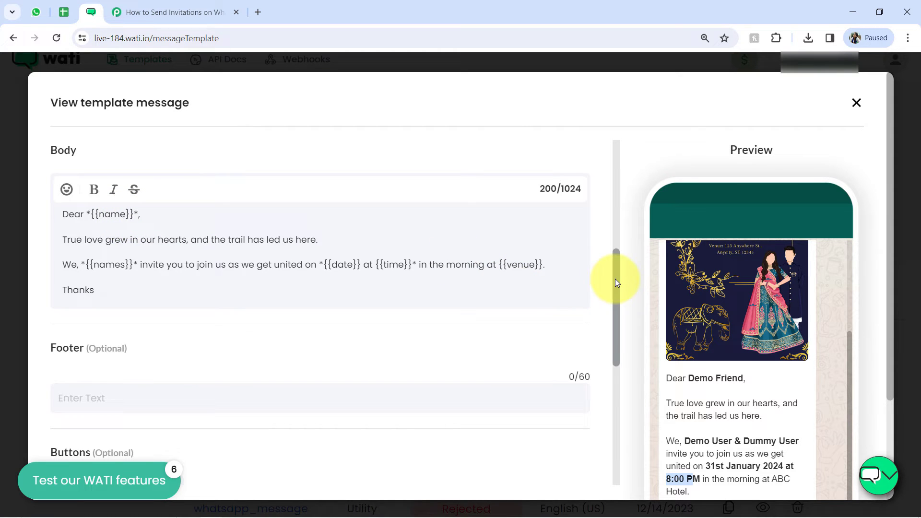
left_click_drag(615, 278, 612, 231)
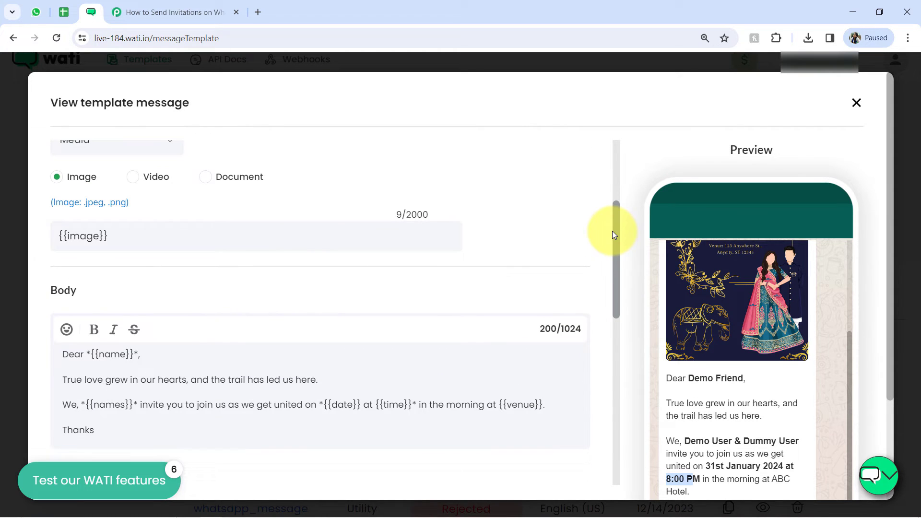
double_click(81, 236)
left_click_drag(117, 355, 113, 357)
left_click_drag(99, 406, 115, 405)
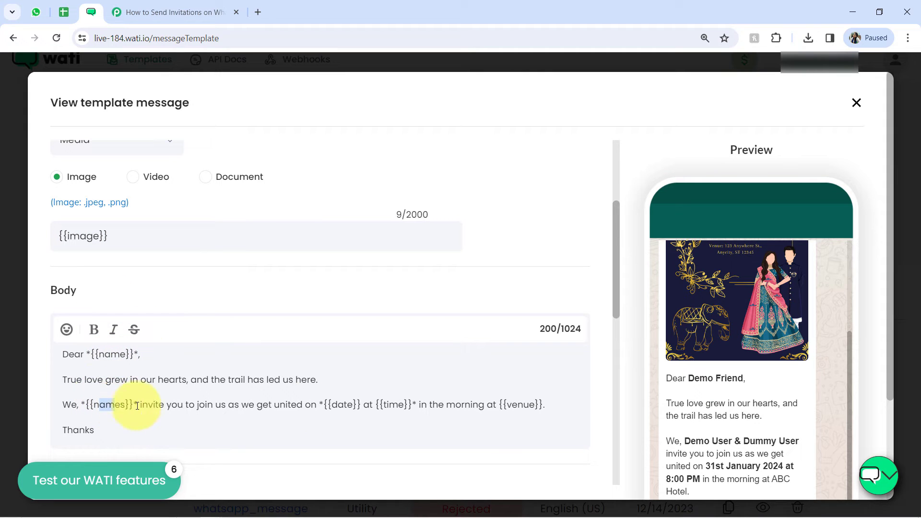
left_click_drag(338, 406, 353, 405)
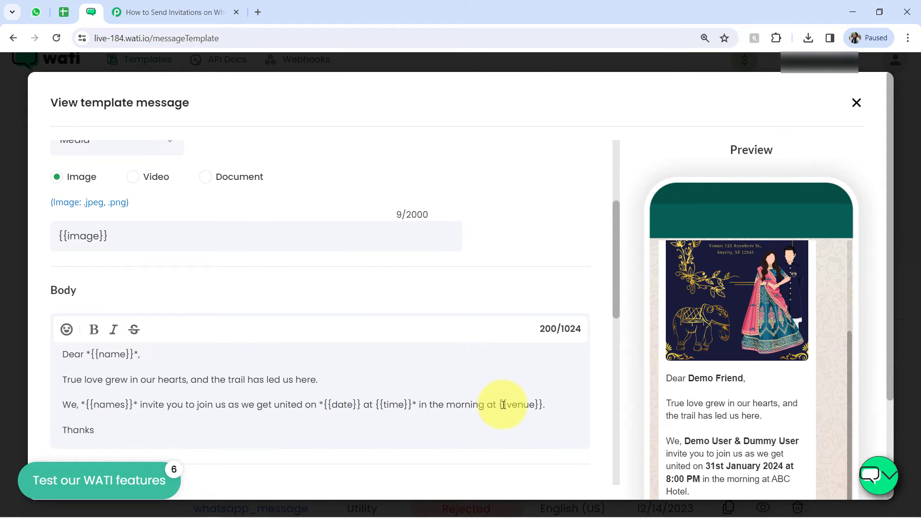
left_click(203, 15)
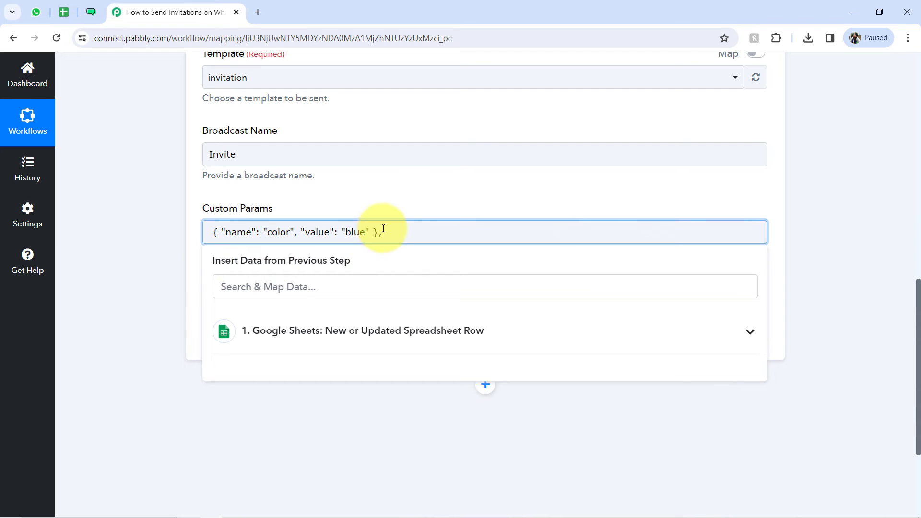
left_click_drag(384, 230, 177, 230)
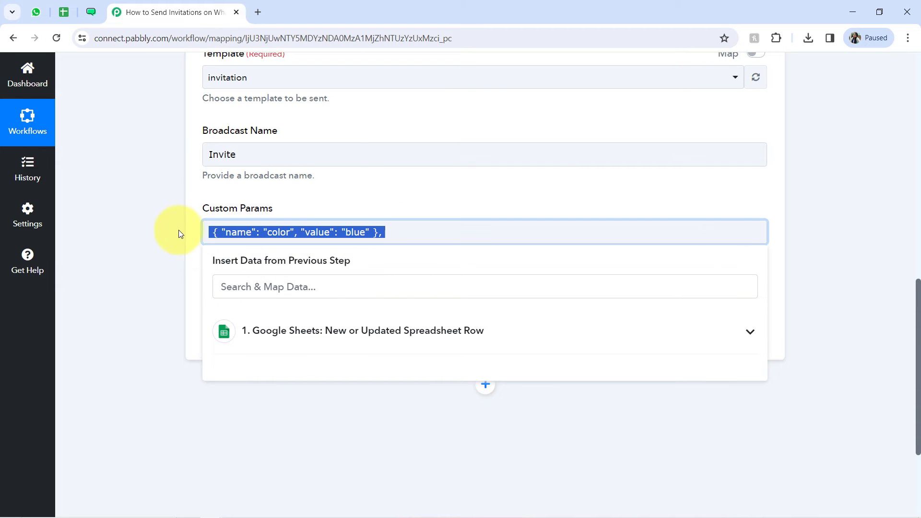
left_click(209, 231)
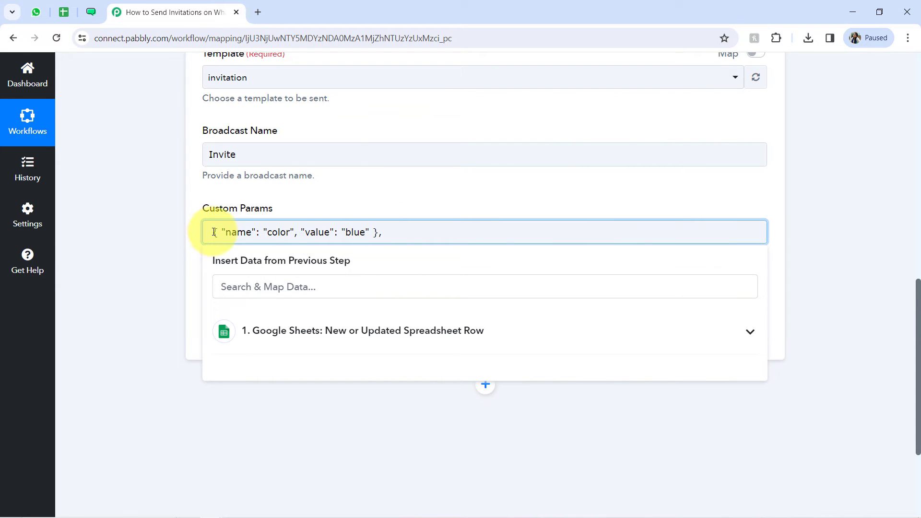
Step: Duplicate the example object in Custom Params to make six comma-separated objects, with no comma after the last one
key("BackSpace")
left_click(392, 236)
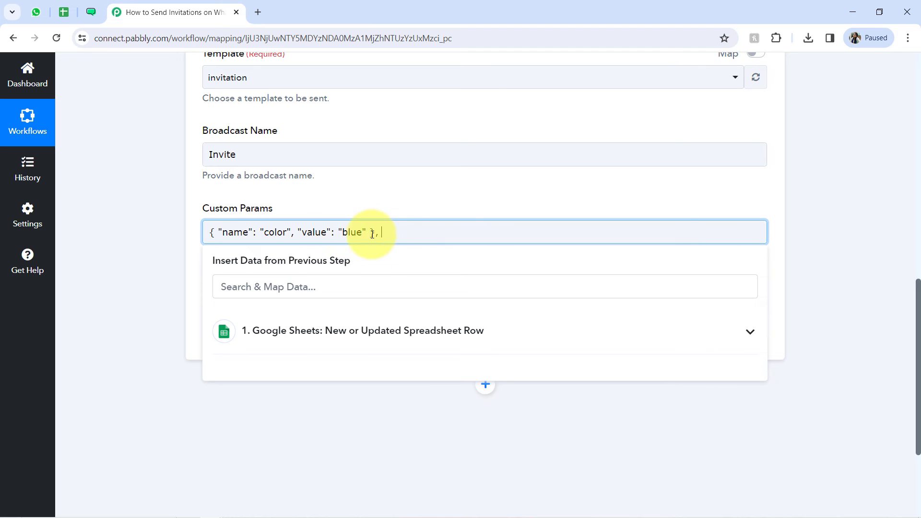
left_click_drag(382, 235, 140, 243)
key("ctrl+c")
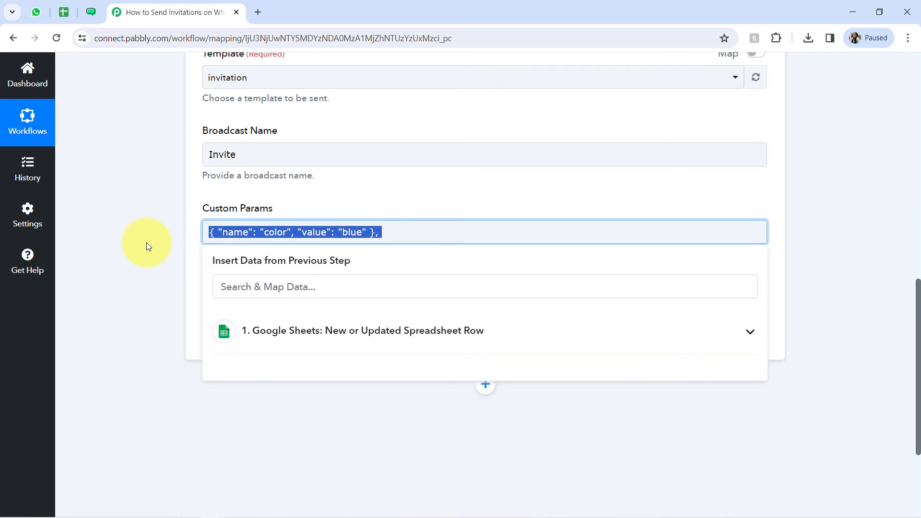
left_click(389, 232)
key("ctrl+v")
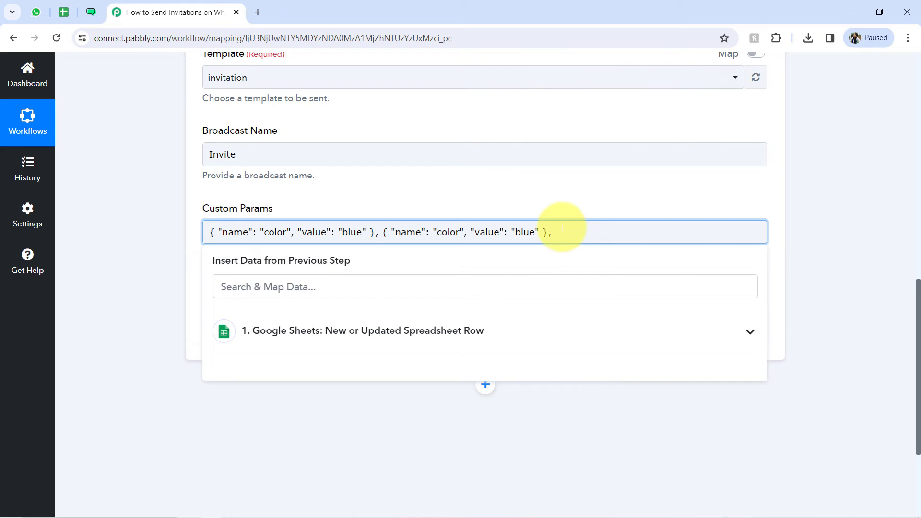
key("ctrl+v")
key("ctrl+v")
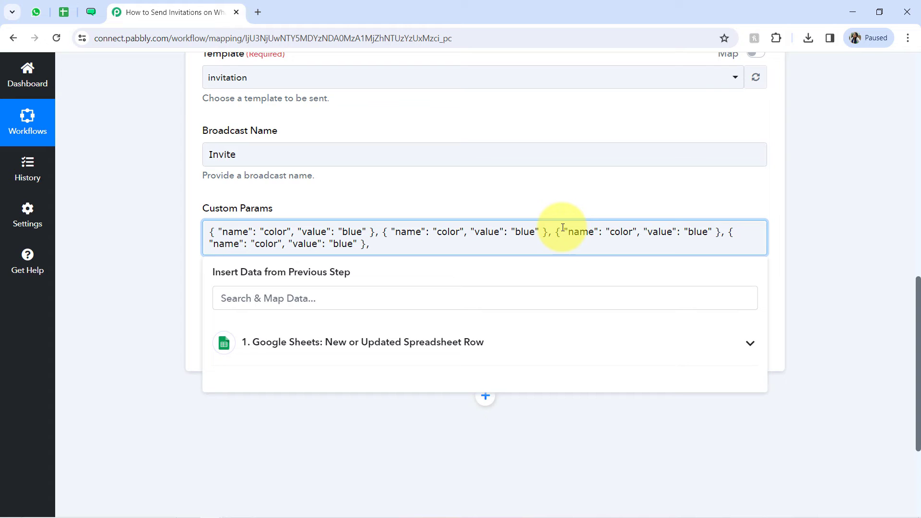
key("ctrl+v")
key("ctrl+v")
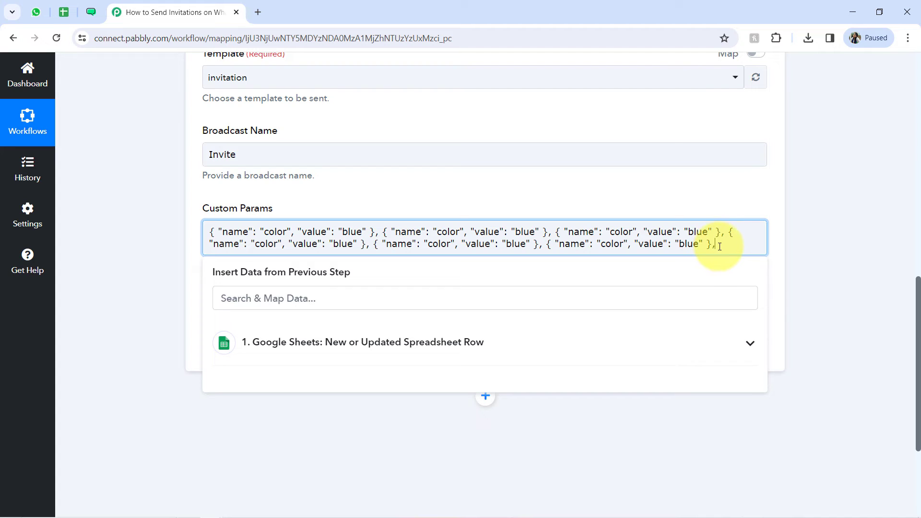
left_click(154, 234)
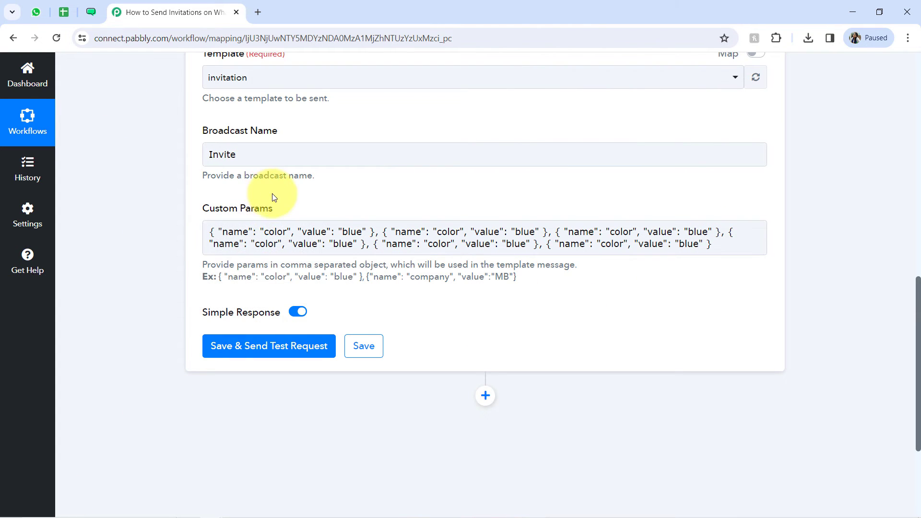
Step: Copy the variable name image from the WATI template's media header and use it as the first Custom Params object's name in Pabbly Connect
left_click(253, 232)
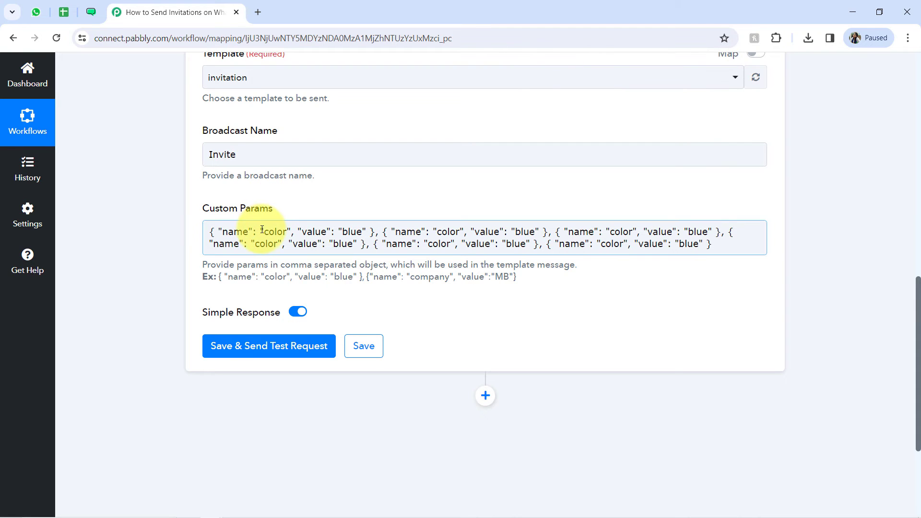
double_click(273, 231)
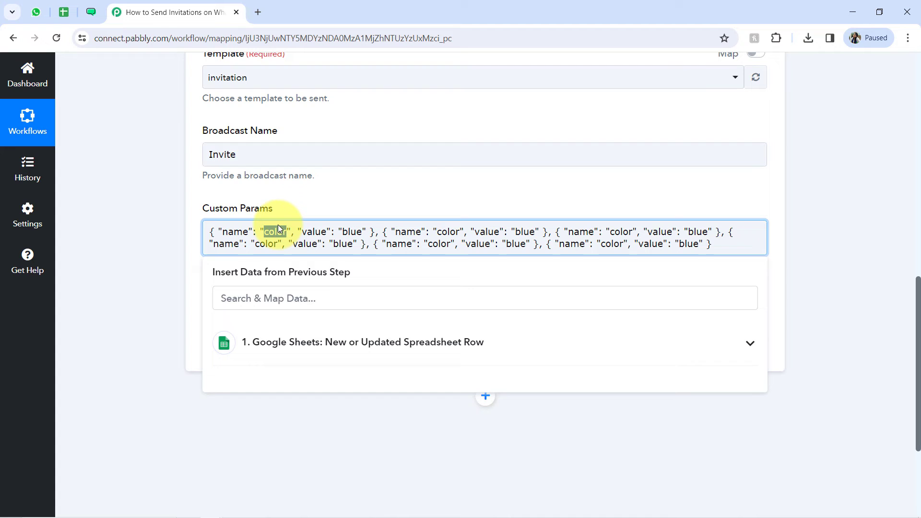
left_click(91, 12)
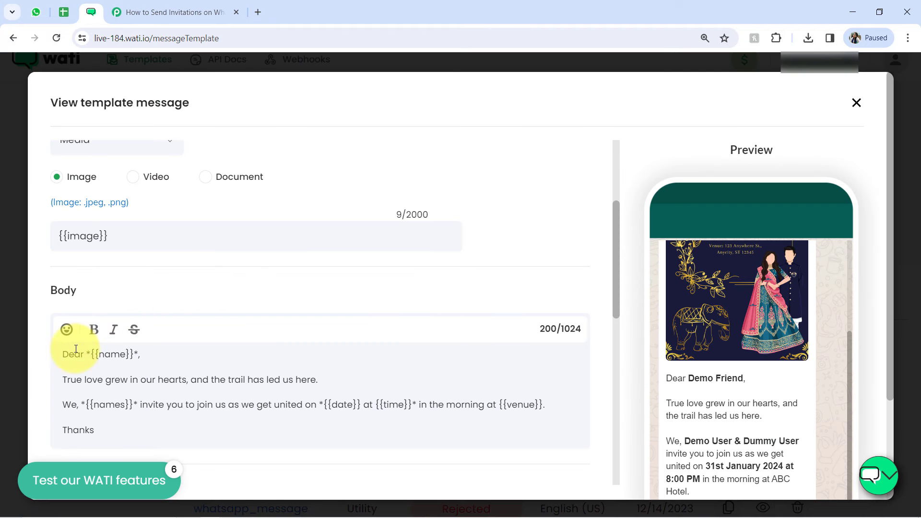
left_click(118, 13)
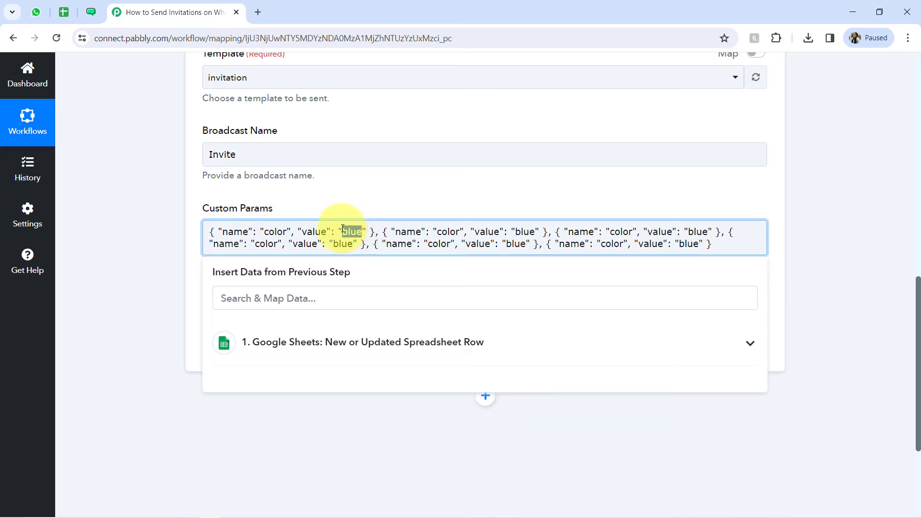
left_click(313, 193)
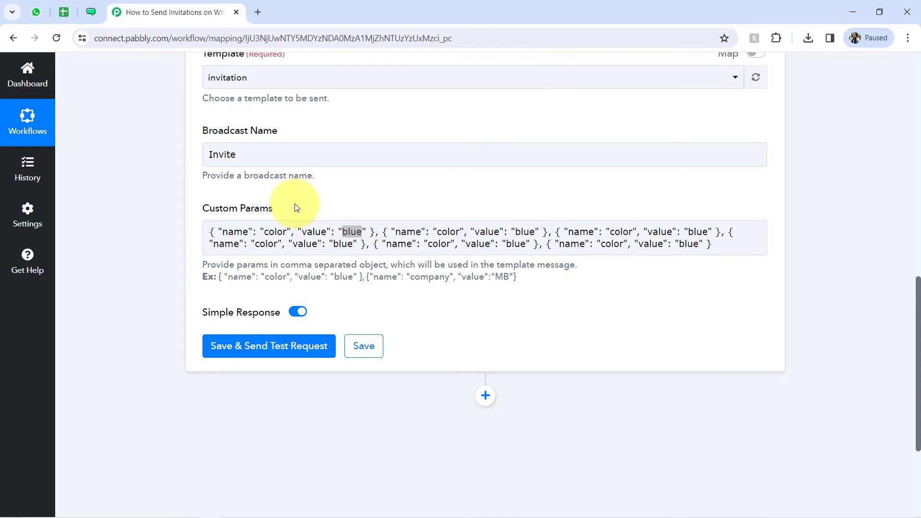
left_click(90, 12)
double_click(75, 234)
key("ctrl+c")
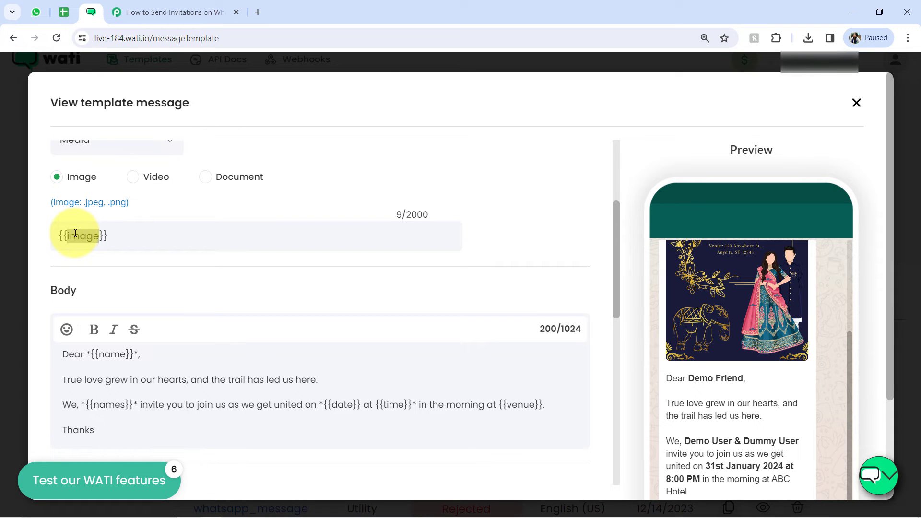
left_click(167, 14)
double_click(275, 232)
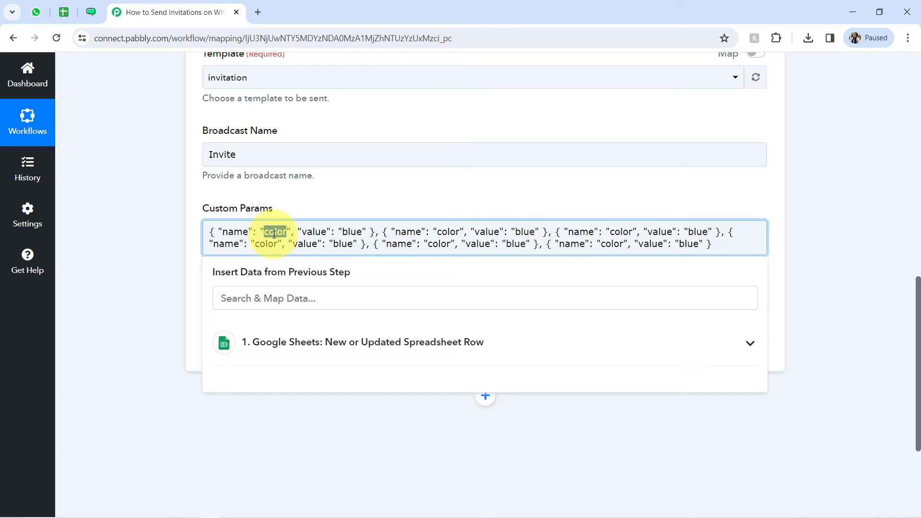
key("ctrl+v")
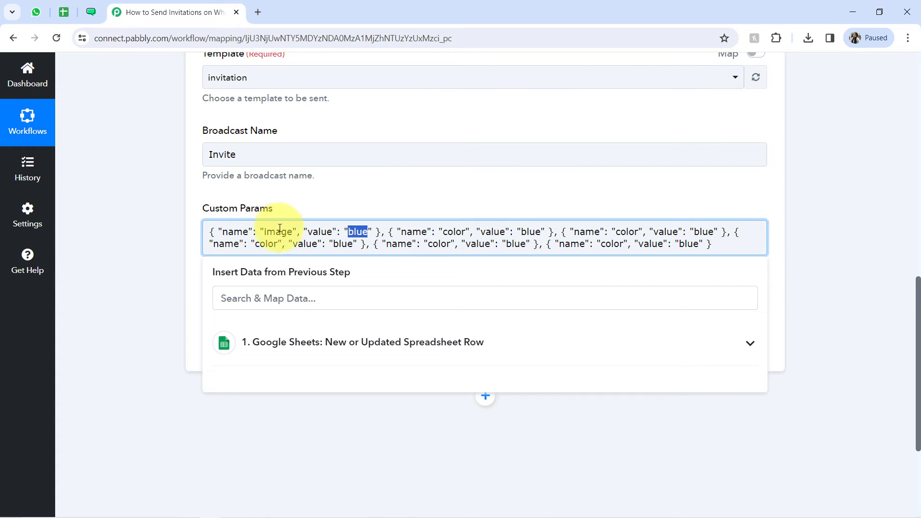
Step: Copy the sample image URL from the WATI template's Sample Content and set it as the image object's value in Pabbly Connect
left_click(91, 12)
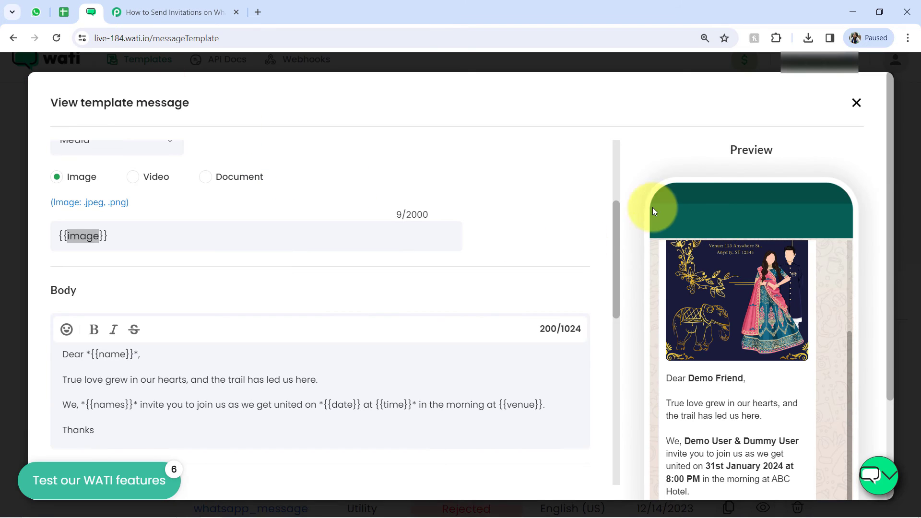
left_click_drag(616, 214, 570, 345)
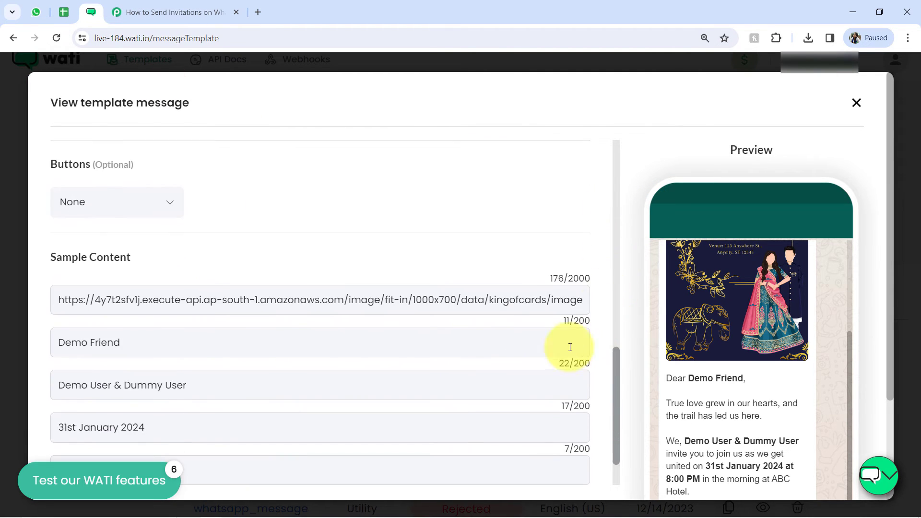
triple_click(492, 301)
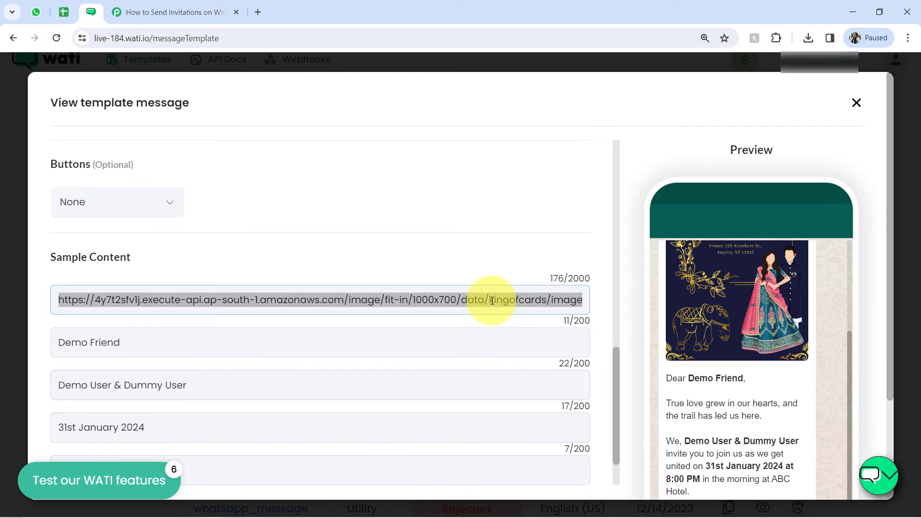
left_click(157, 4)
double_click(354, 224)
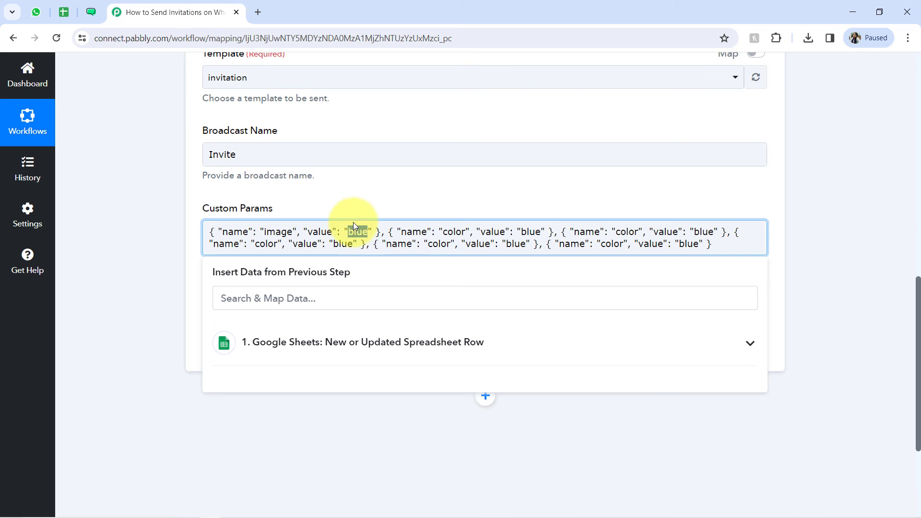
type("https://4l7t2sfv1j.execute-api.ap-south-1.amazonaws.com/image/fit-in/1000x700/data/kingofcards/images/products/X1uZfsd4_EINK0017%20Blue%20Illustrated%20Wedding%20Invitation.png")
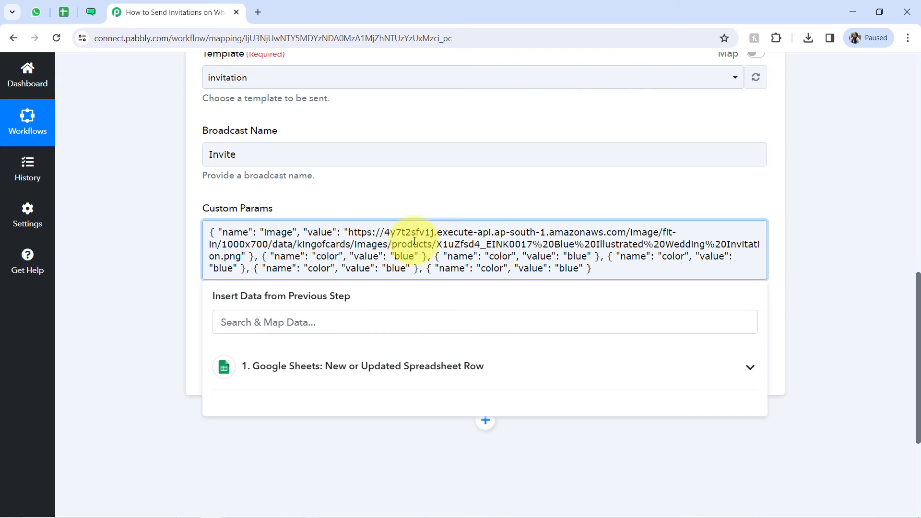
left_click_drag(387, 233, 455, 243)
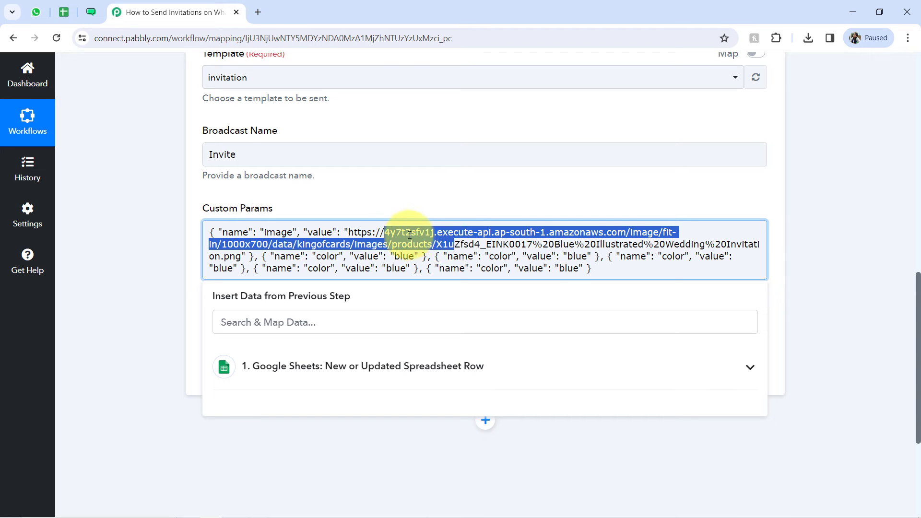
left_click(390, 232)
left_click_drag(373, 232, 428, 246)
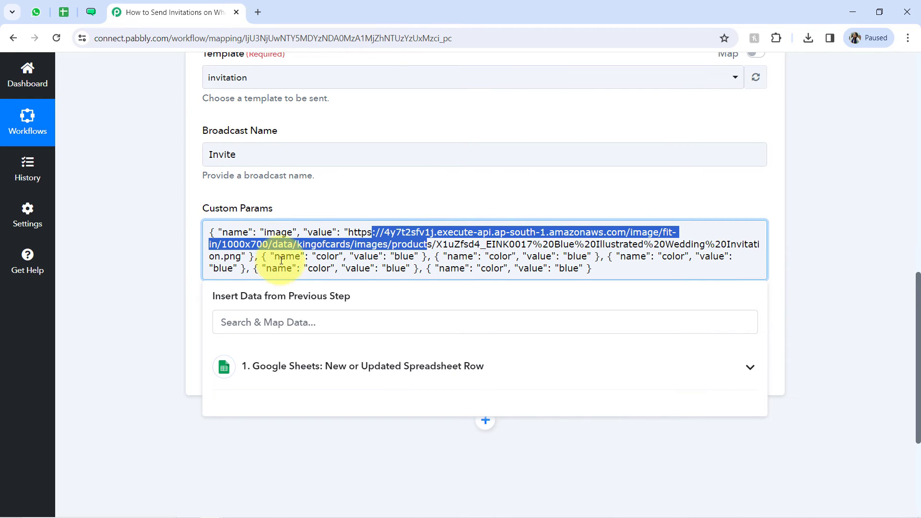
key("Right")
Step: Check the {{name}} variable in the WATI template body, then set the second Custom Params object's name to name in Pabbly Connect
left_click_drag(260, 256, 430, 257)
left_click(91, 12)
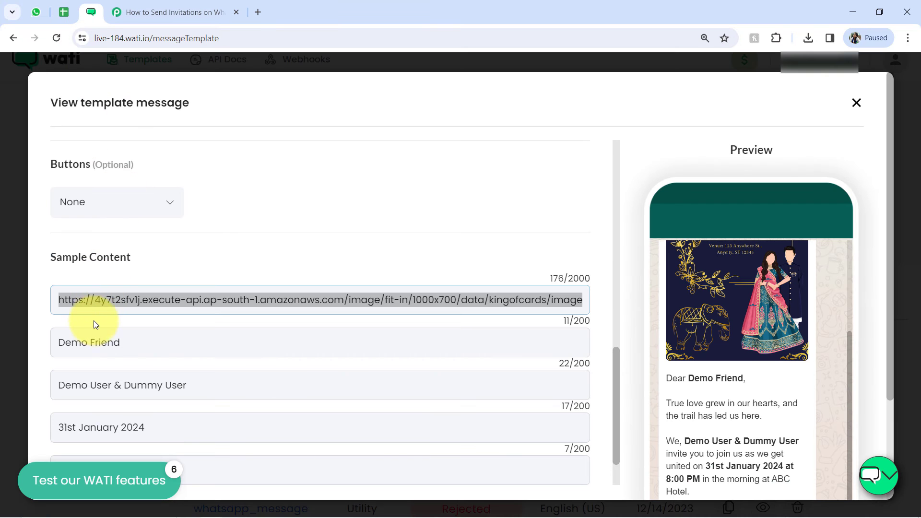
left_click_drag(615, 373, 610, 252)
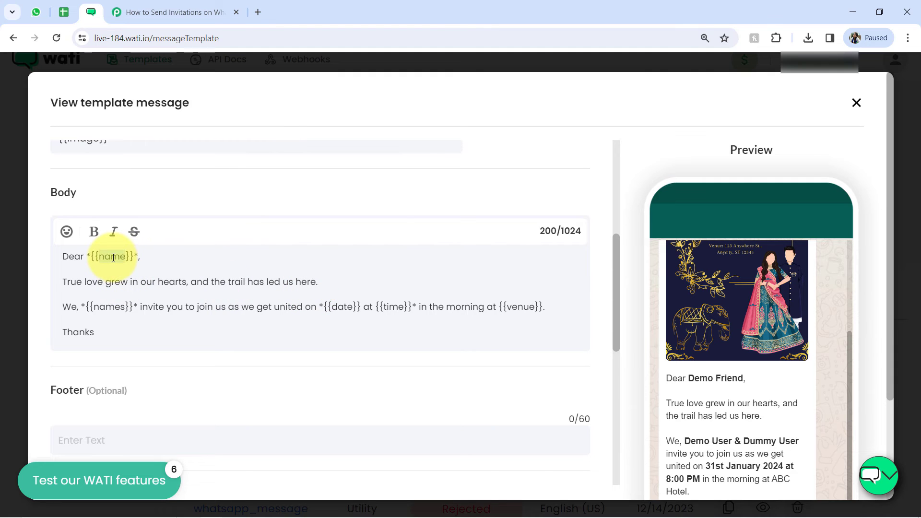
left_click(174, 12)
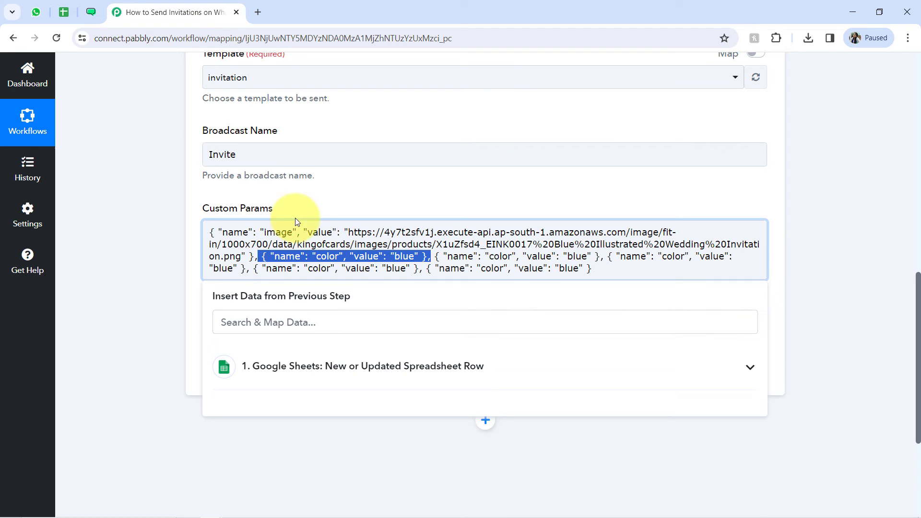
left_click(320, 268)
left_click(294, 257)
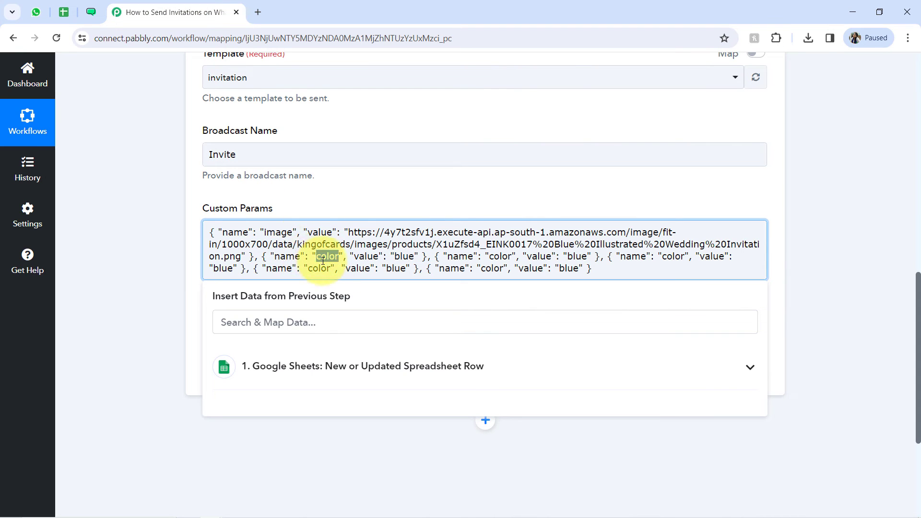
type("name")
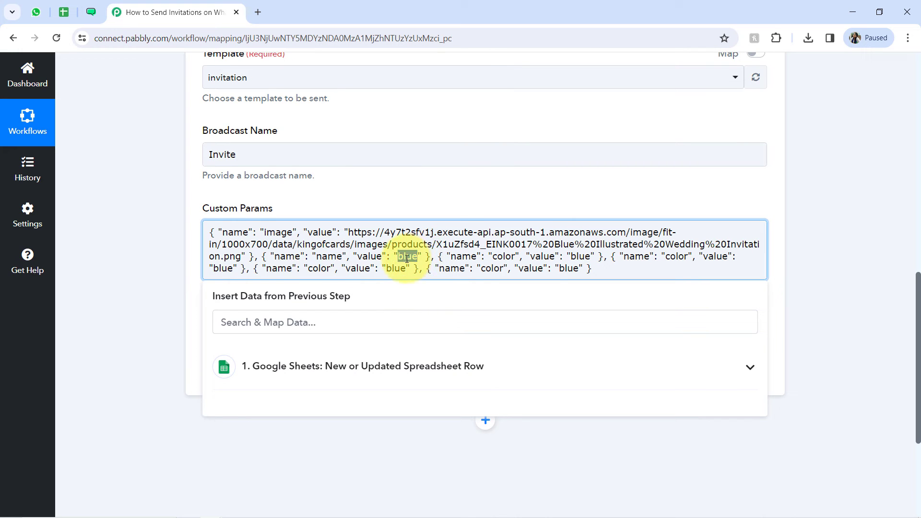
Step: Replace the second object's example value with the Guest Name field mapped from the Google Sheets trigger
key("BackSpace")
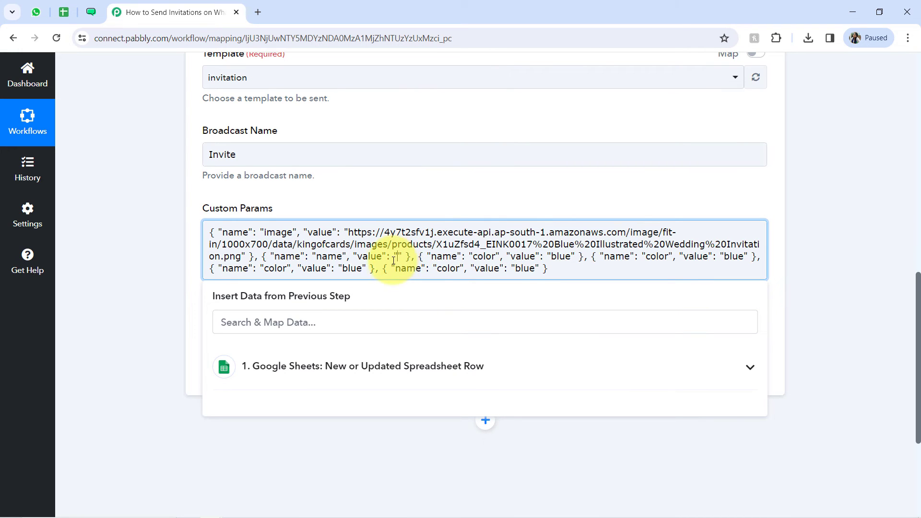
left_click(326, 324)
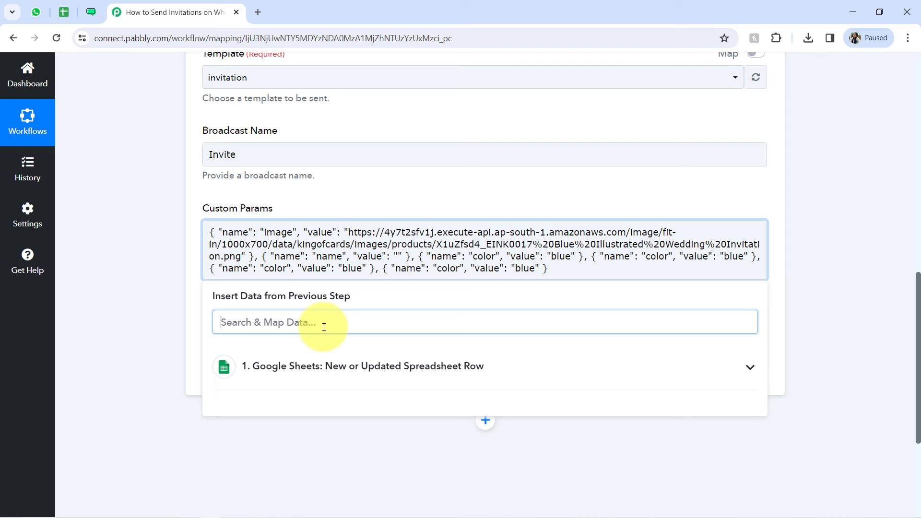
left_click(283, 375)
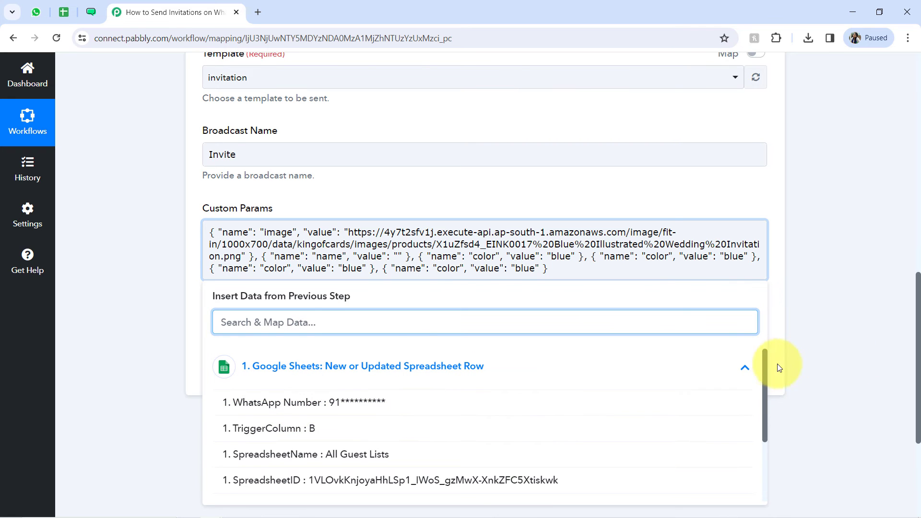
left_click_drag(764, 367, 756, 456)
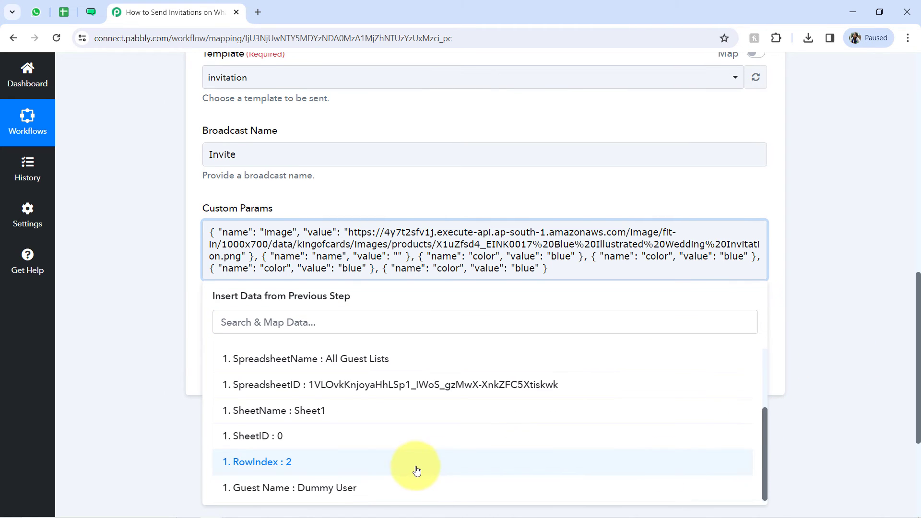
left_click(350, 487)
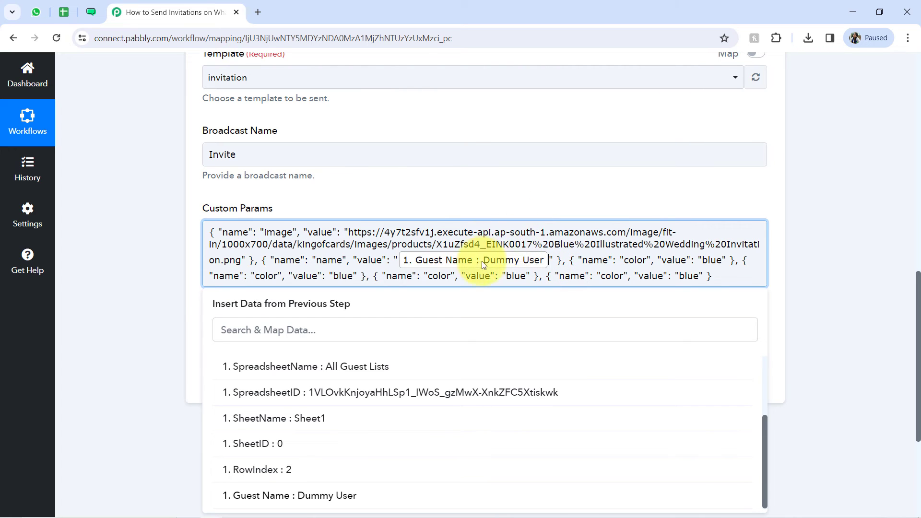
Step: Check the {{names}} variable in the WATI template body and set the third Custom Params object's name to names in Pabbly Connect
left_click(91, 12)
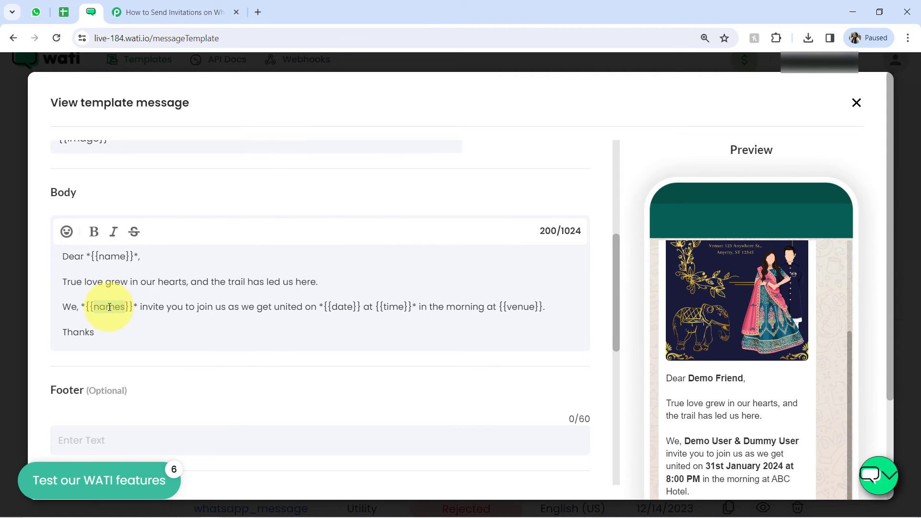
left_click(163, 12)
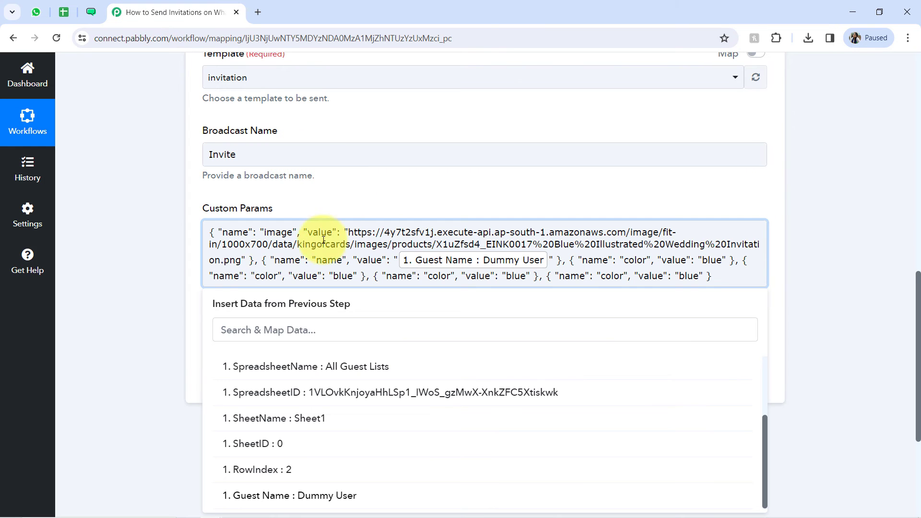
left_click_drag(587, 260, 723, 265)
left_click(722, 263)
left_click(699, 261)
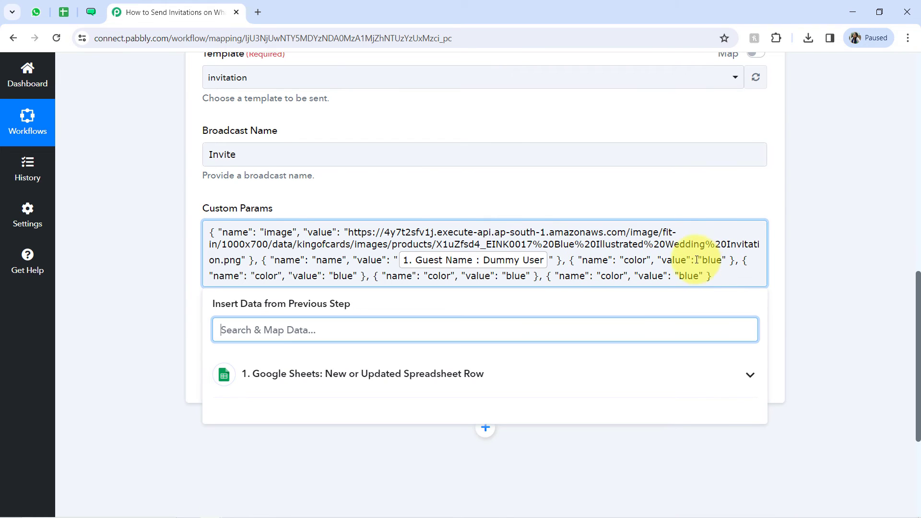
triple_click(639, 261)
left_click(632, 261)
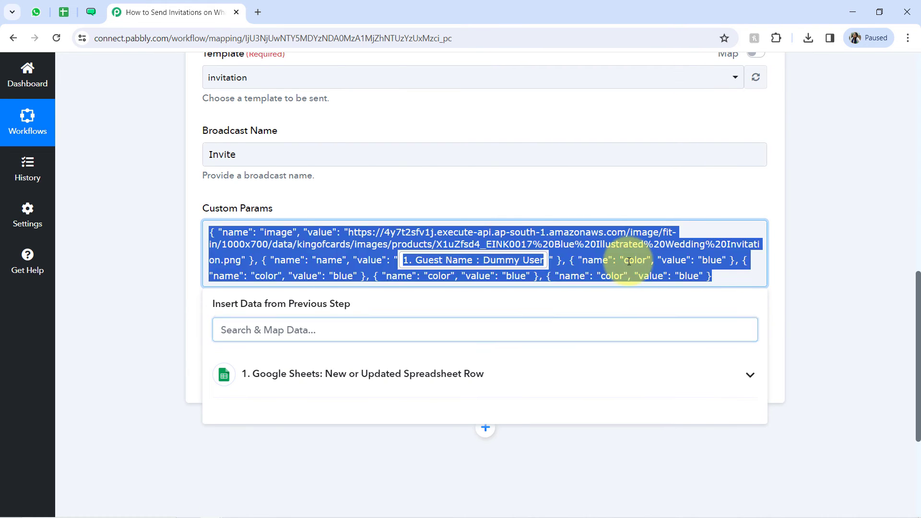
double_click(632, 261)
left_click(632, 261)
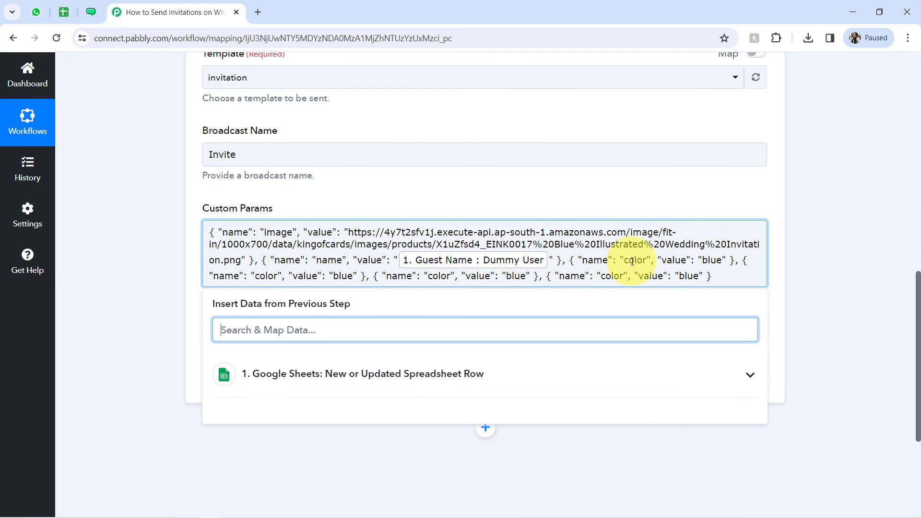
left_click(618, 261)
left_click(634, 260)
double_click(634, 260)
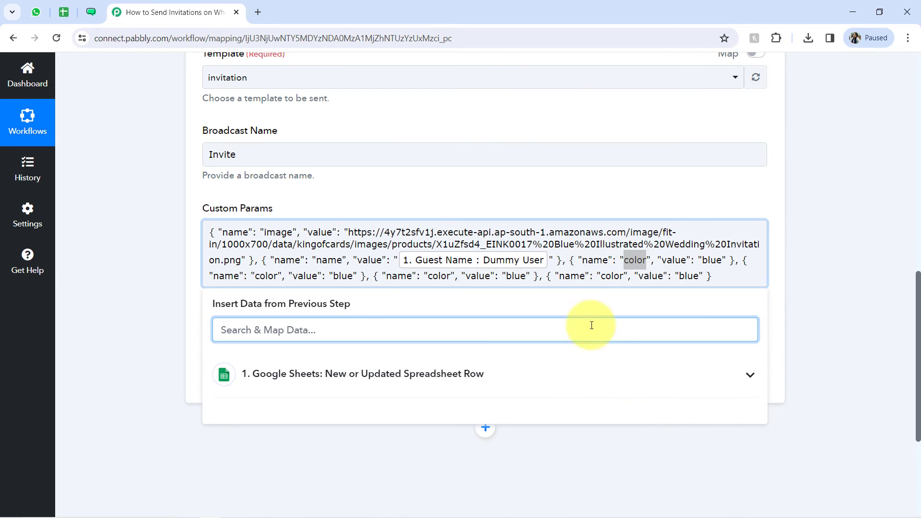
left_click(117, 343)
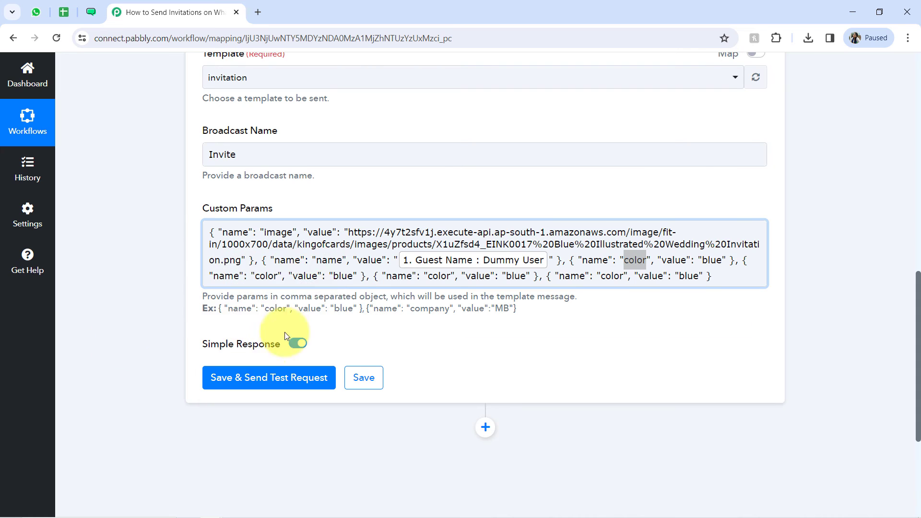
double_click(630, 264)
type("names")
double_click(640, 259)
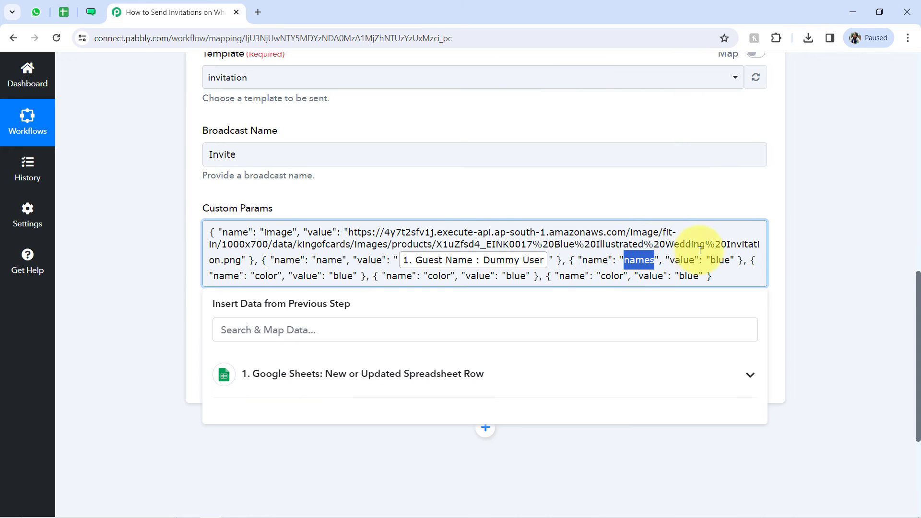
Step: Replace the names object's example value with Bride & Groom
double_click(722, 260)
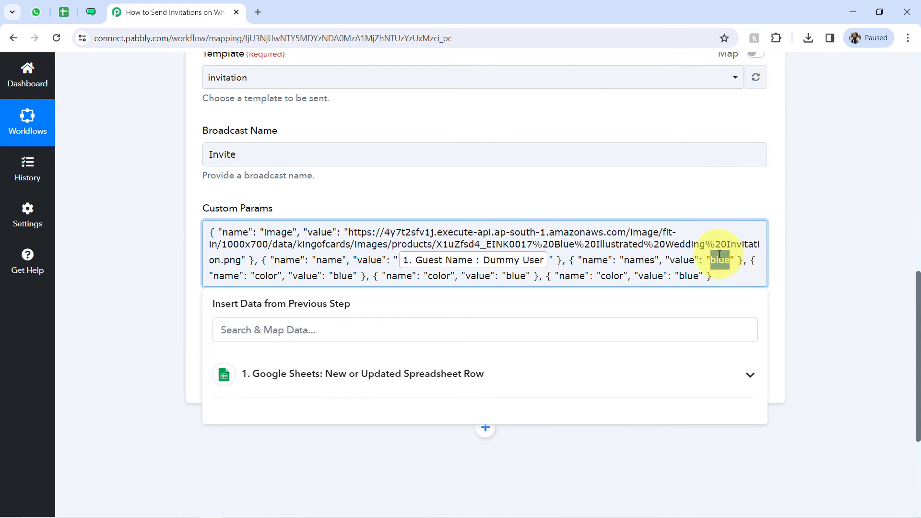
key("BackSpace")
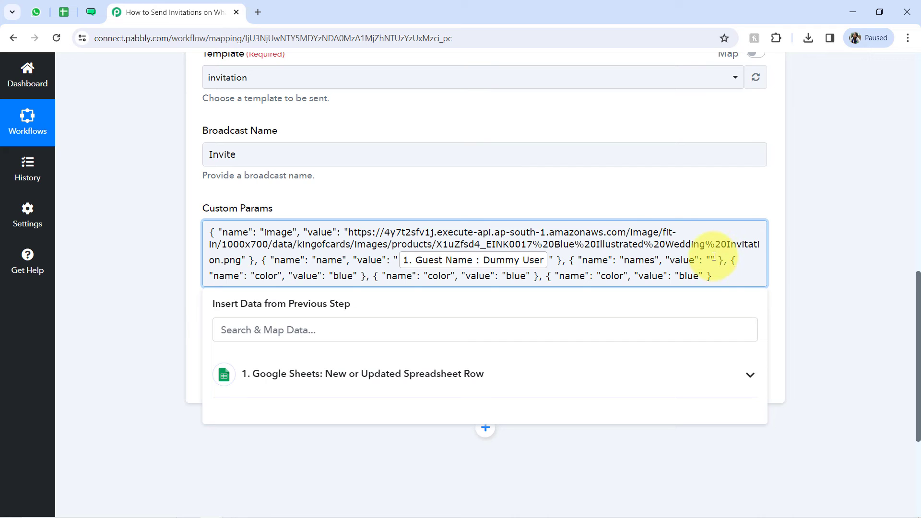
type("Bridhe")
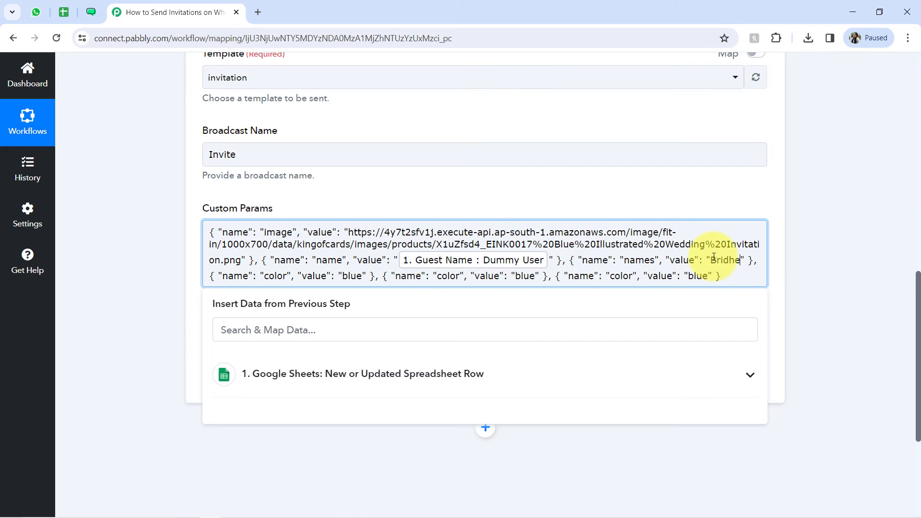
key("BackSpace")
key("BackSpace")
type("e & ")
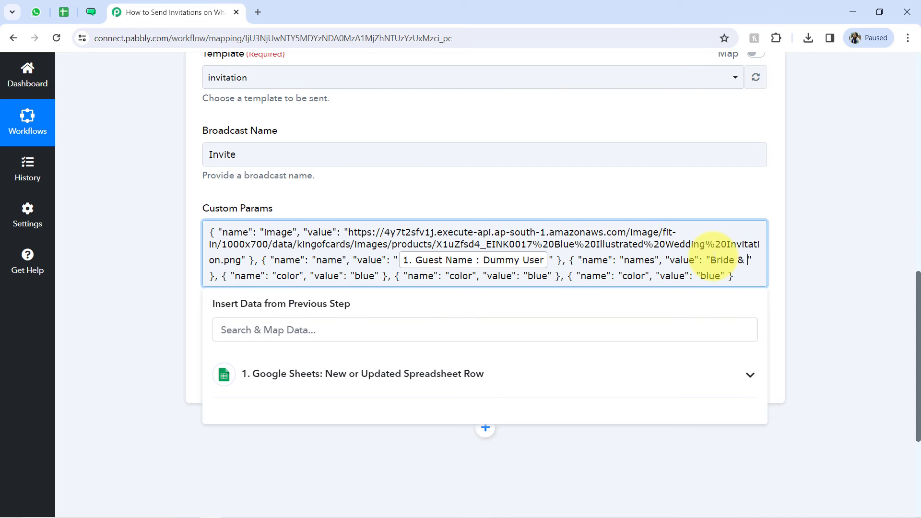
type("Groom")
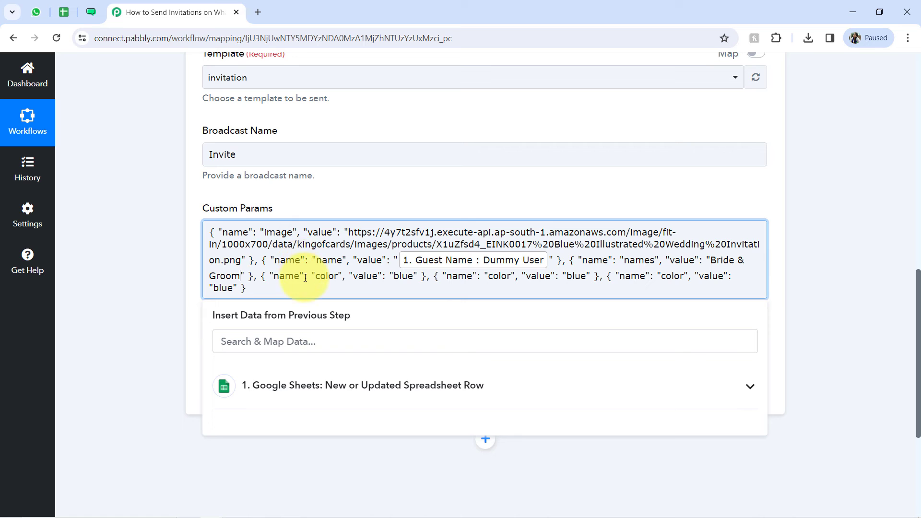
Step: Check the {{date}} variable in the WATI template and set the fourth Pabbly Connect object's name to date and value to 31st January, 2024
left_click(80, 12)
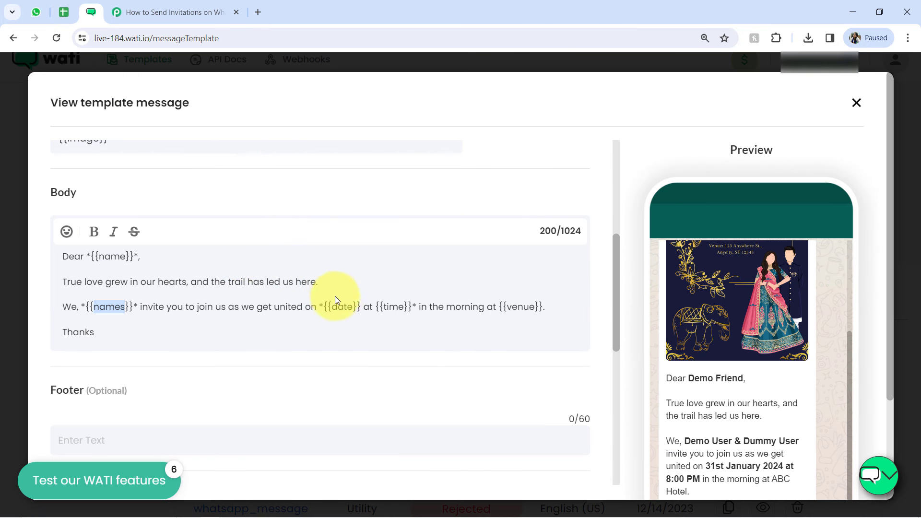
left_click(190, 12)
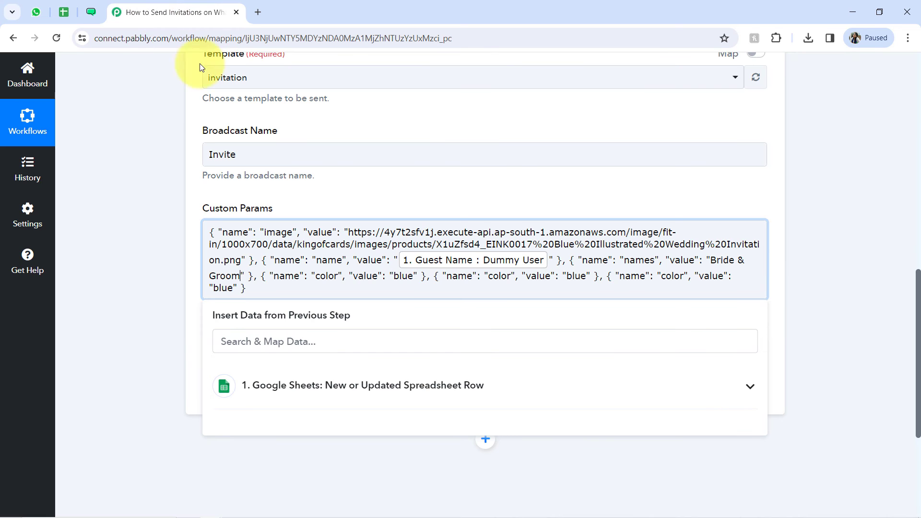
double_click(315, 278)
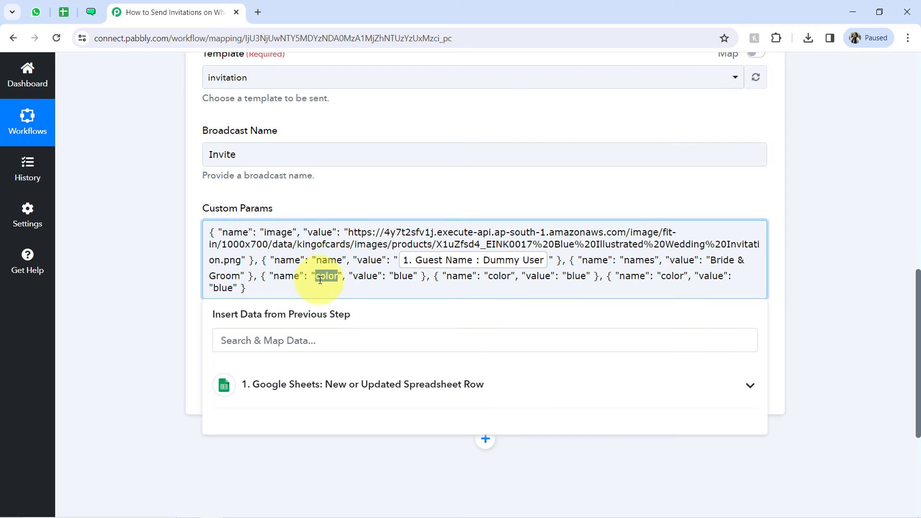
type("date\", \"value\": \"")
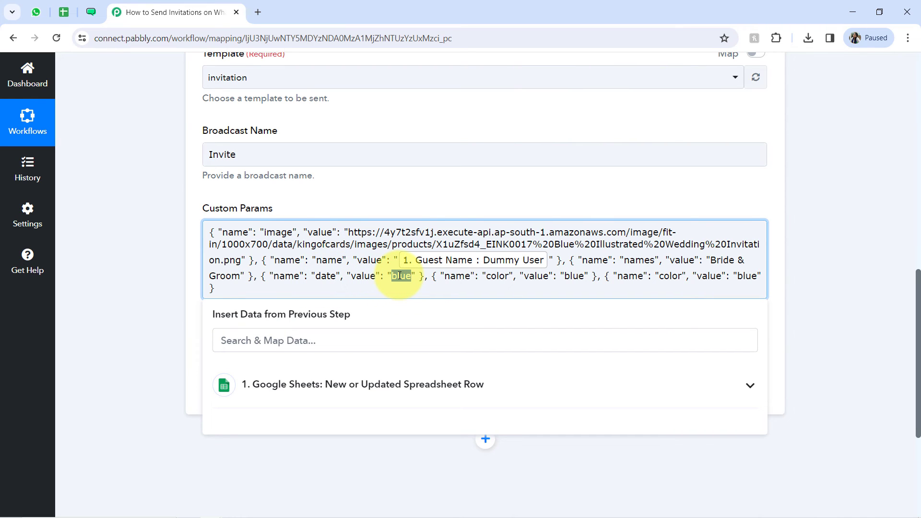
type("31st J")
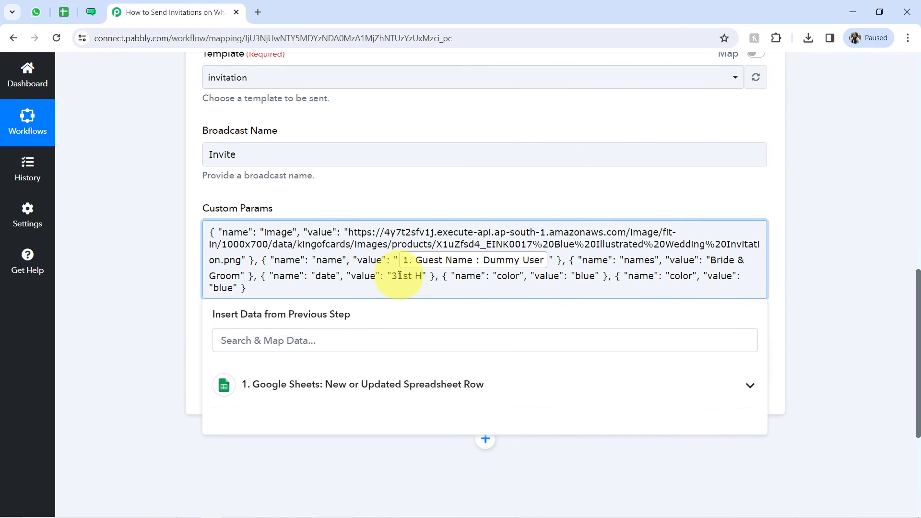
type("anuary ")
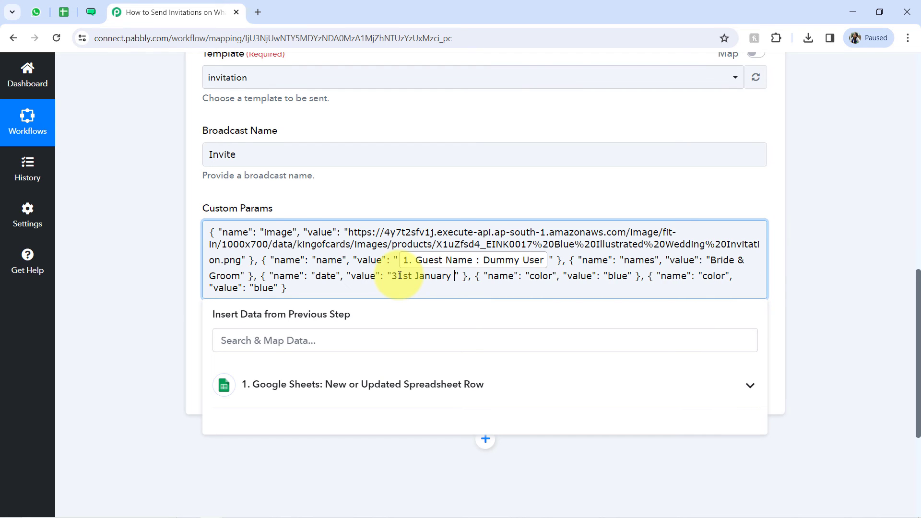
type(", 2024")
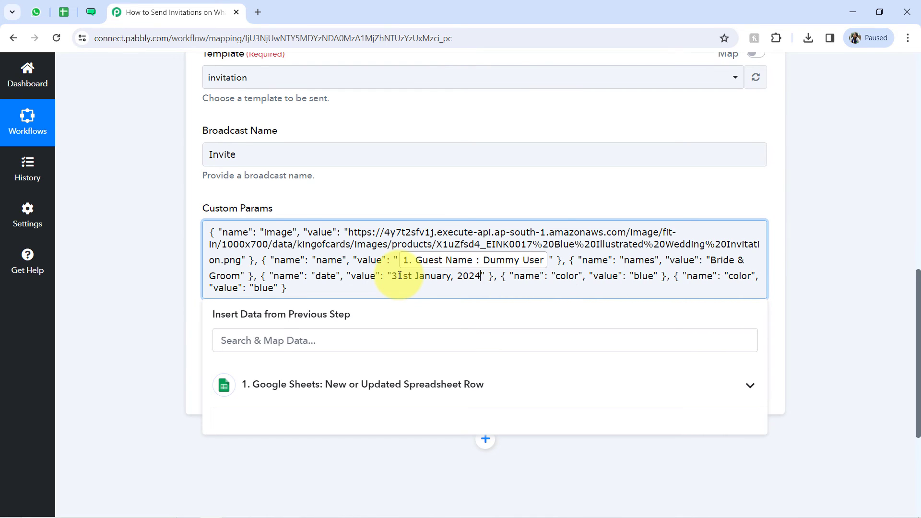
Step: Check the {{time}} variable in the WATI template and set the fifth Pabbly Connect object's name to time and value to 8:00 AM
left_click(91, 12)
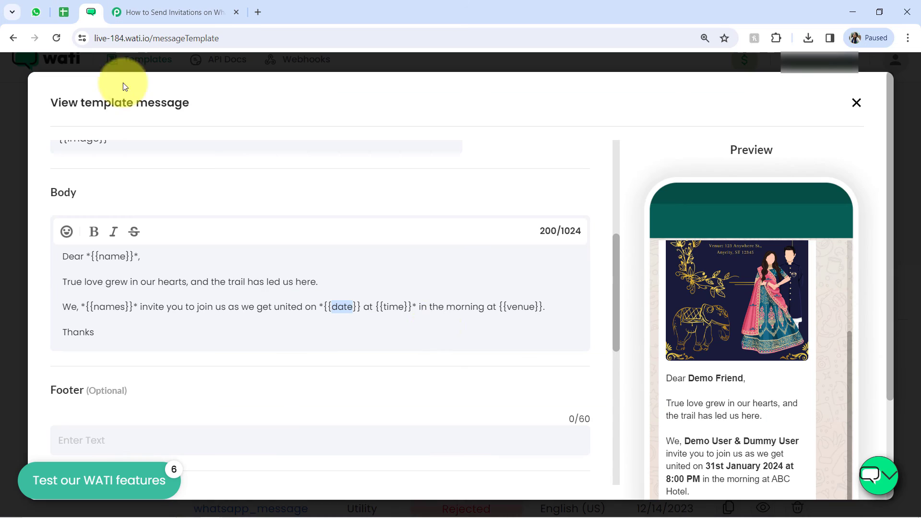
left_click(205, 11)
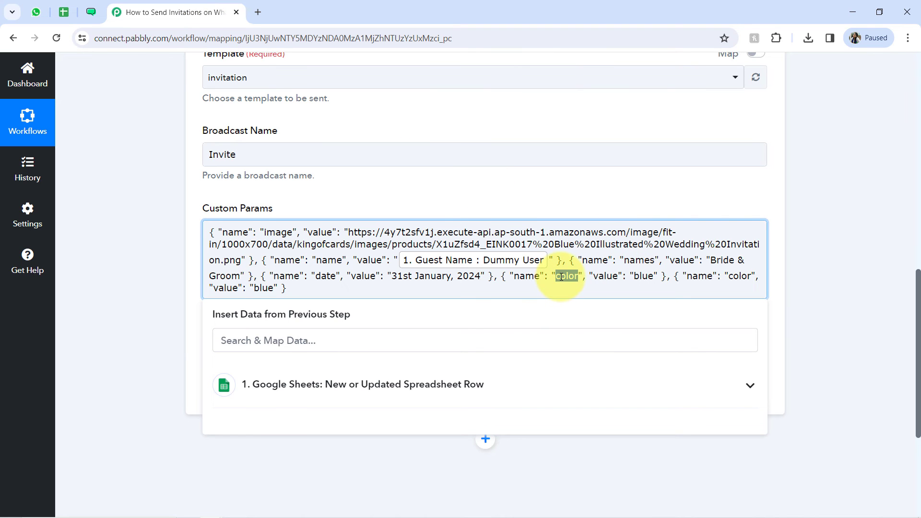
type("time")
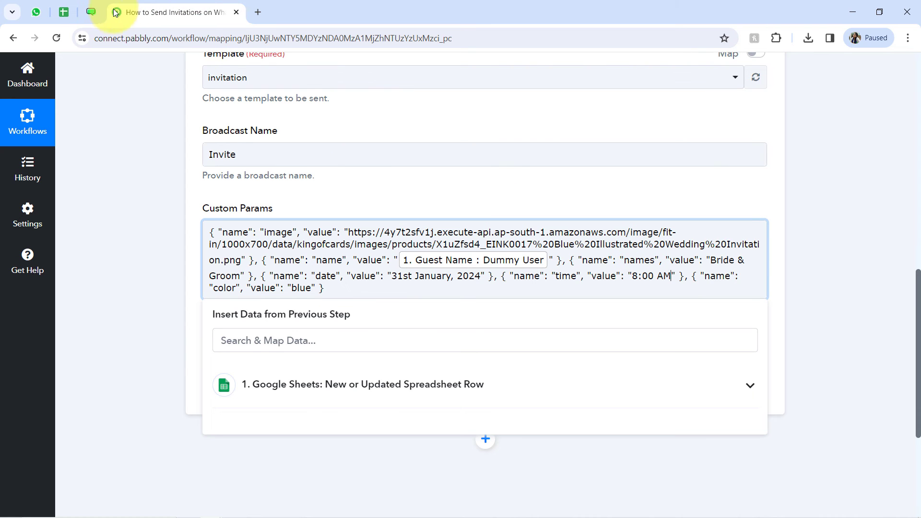
Step: Check the {{venue}} variable in the WATI template and set the last Pabbly Connect object's name to venue and value to ABC Hotel
left_click(91, 15)
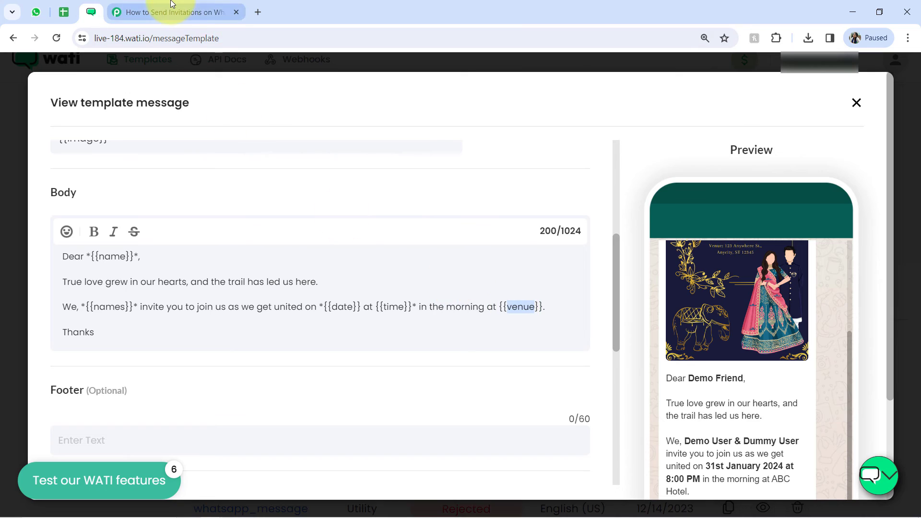
left_click(206, 12)
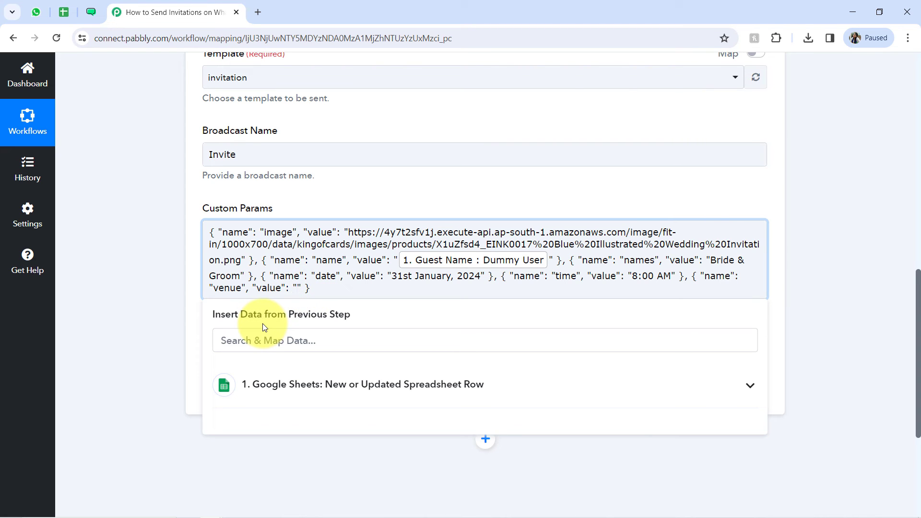
type("ABC Hotel")
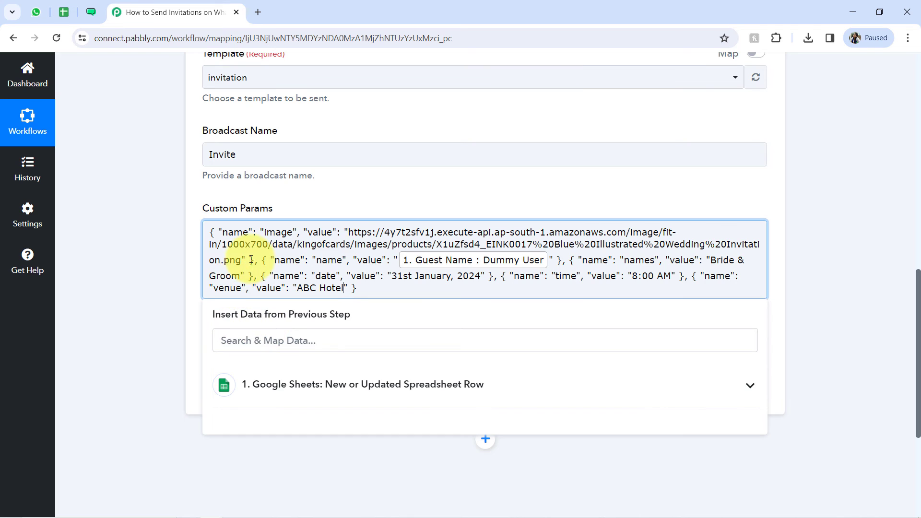
left_click(136, 295)
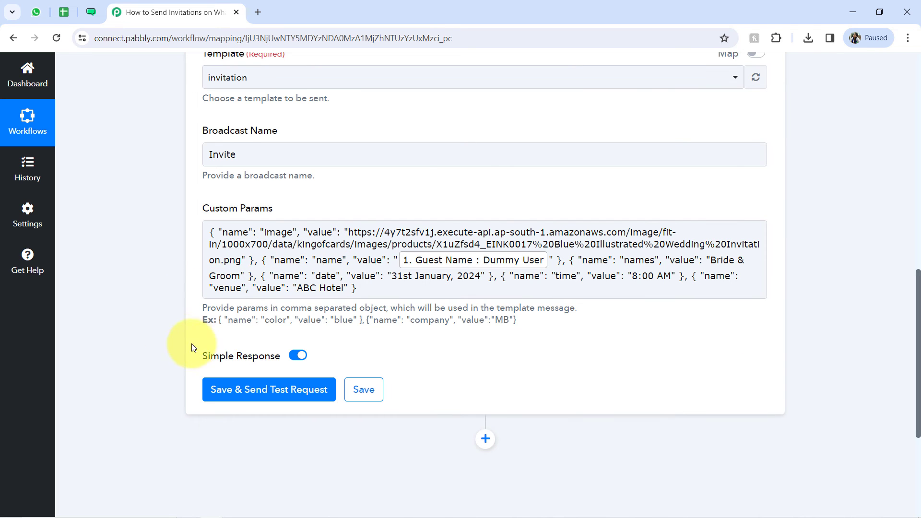
Step: Switch to WhatsApp Web and delete the Via WATI chat containing the earlier invitation message
left_click(38, 11)
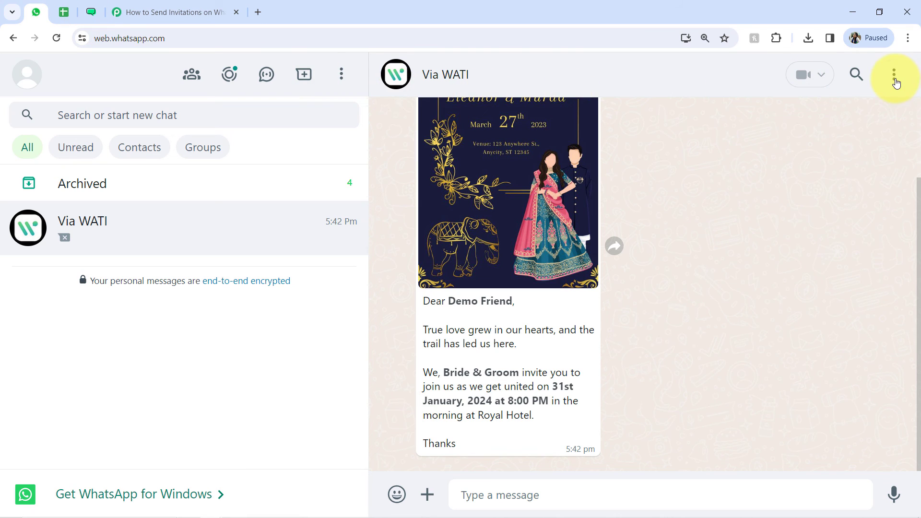
left_click(895, 77)
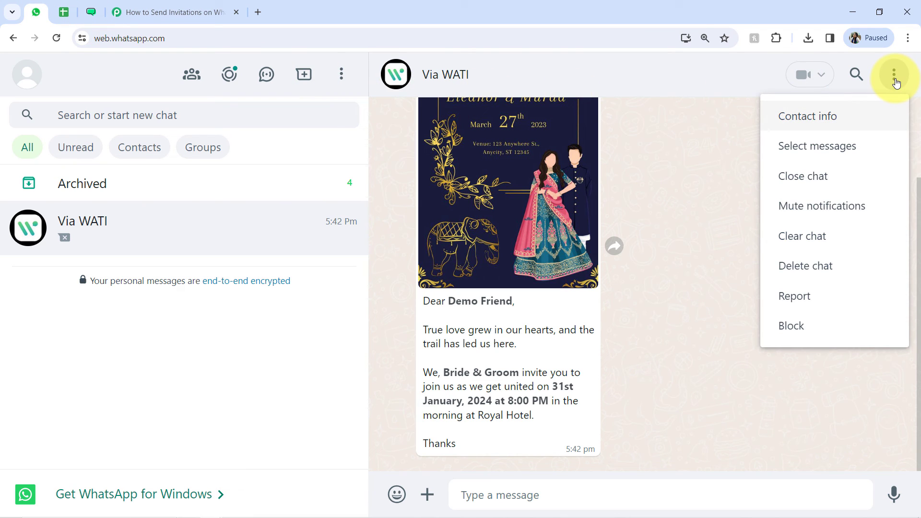
left_click(787, 265)
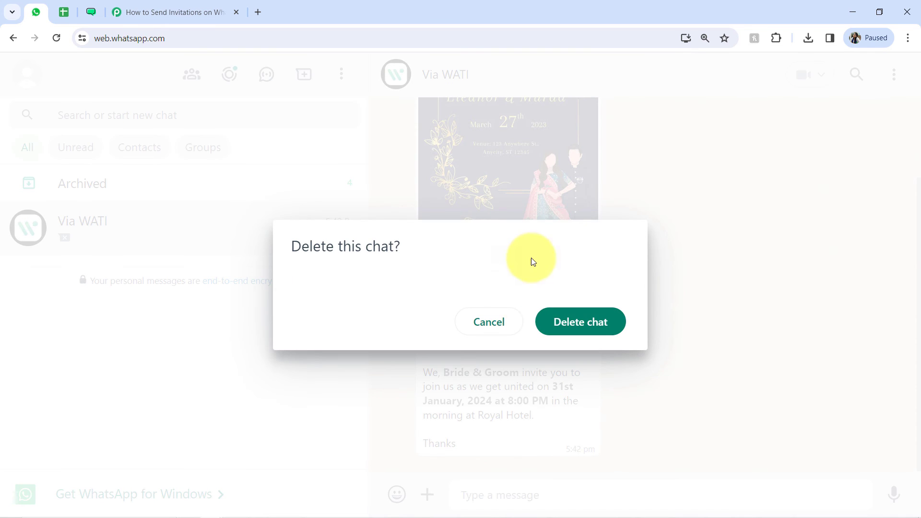
left_click(552, 315)
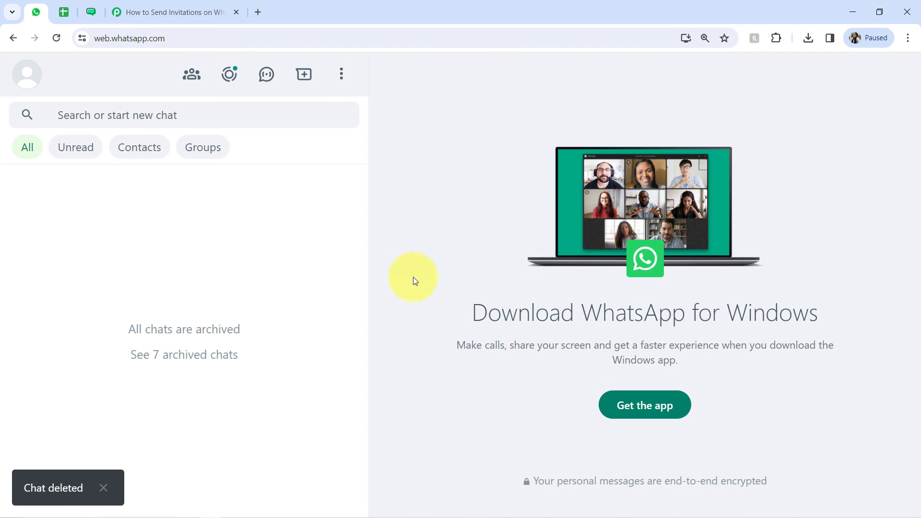
Step: Switch back to the Pabbly Connect workflow and clear the mapped guest number from the WATI action's WhatsApp Number field
left_click(145, 3)
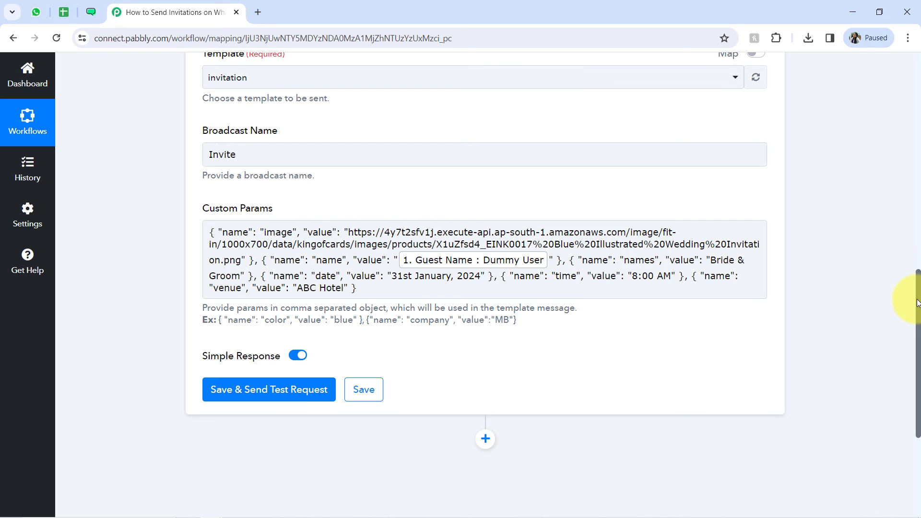
left_click_drag(917, 303, 909, 247)
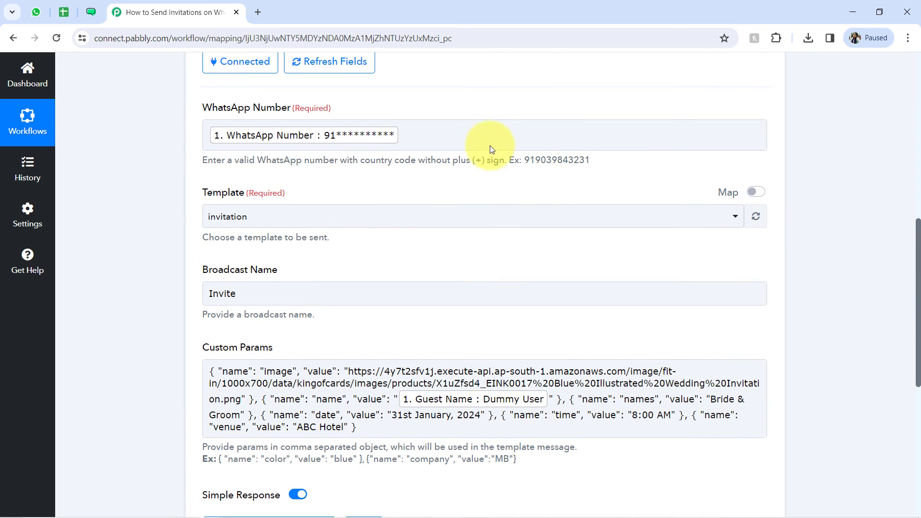
left_click(440, 138)
key("BackSpace")
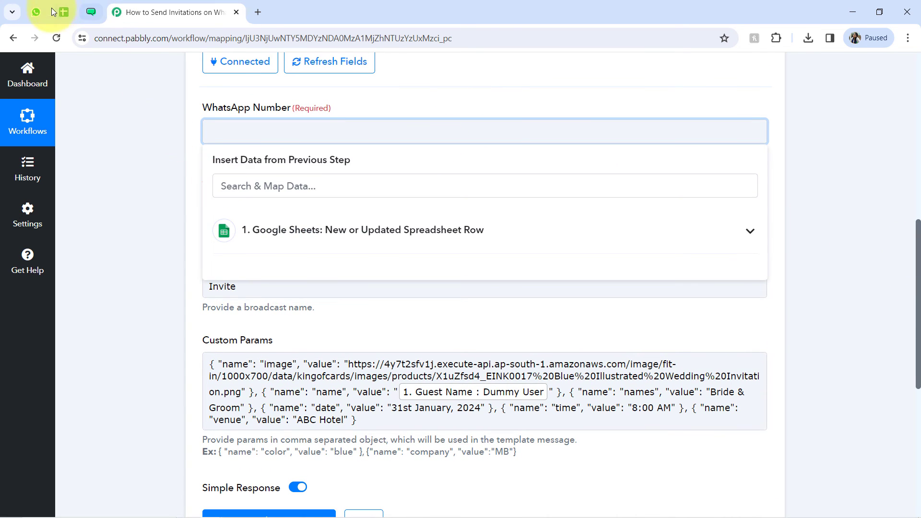
left_click(38, 11)
left_click(215, 6)
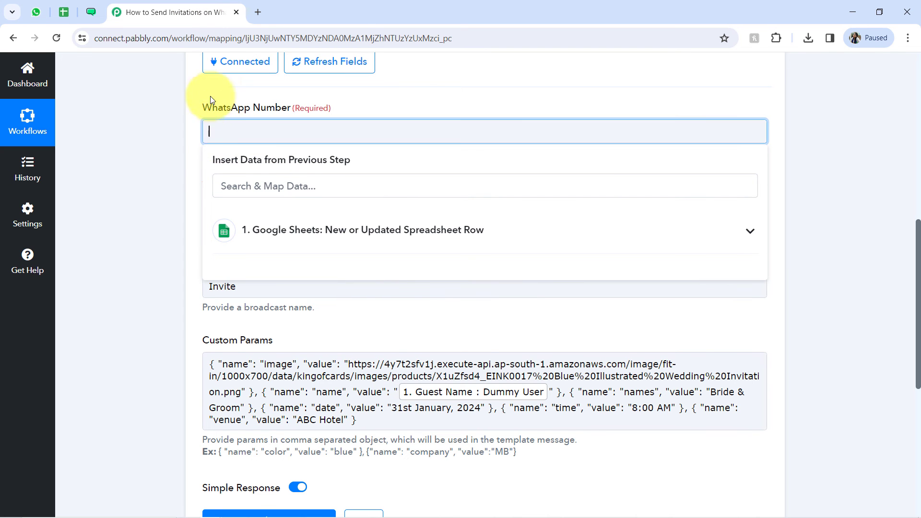
left_click(140, 181)
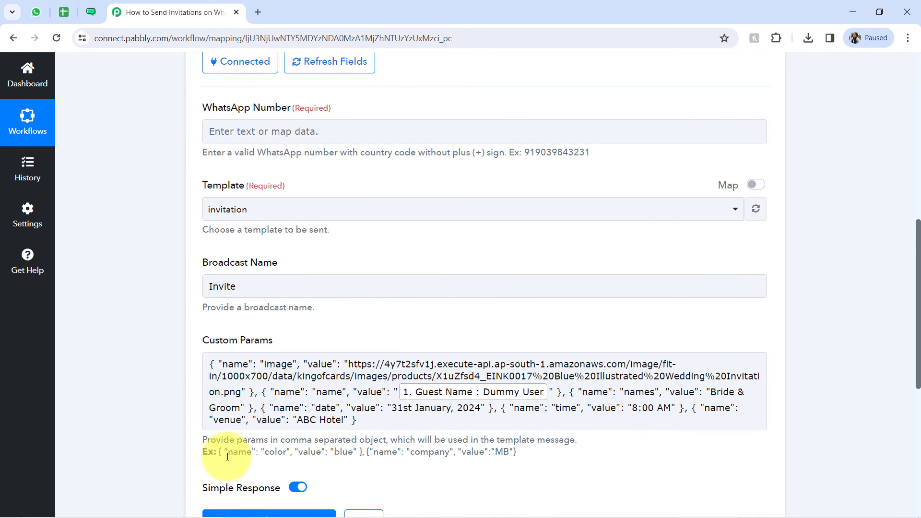
Step: Save the WATI action while sending a test request, and collapse the received response
scroll(919, 316, "down", 2)
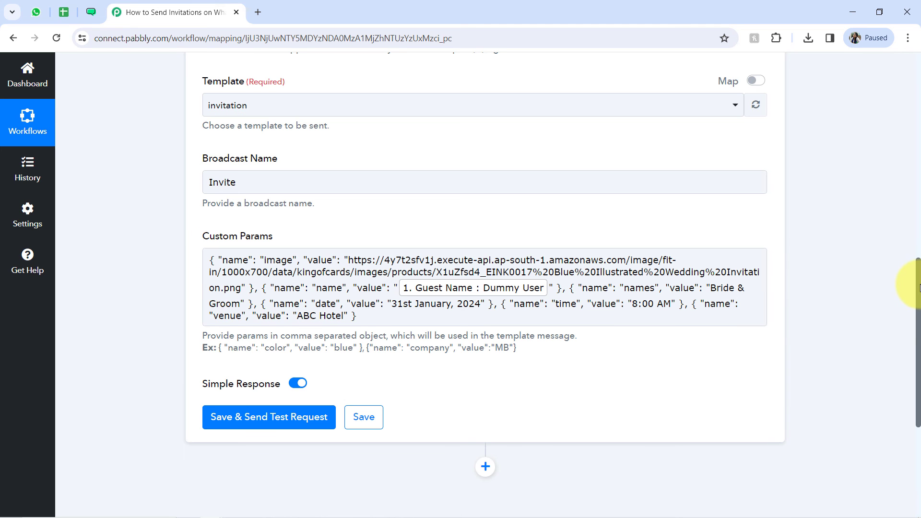
left_click_drag(919, 288, 918, 325)
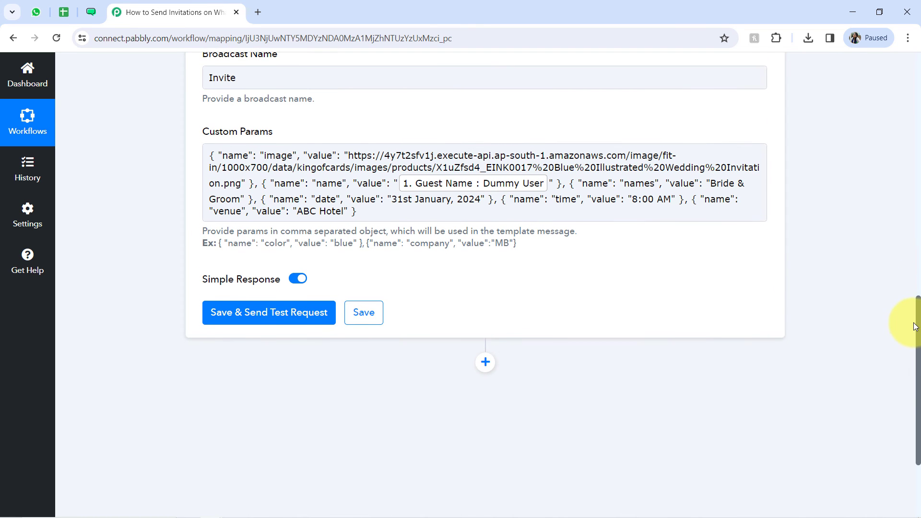
left_click(235, 315)
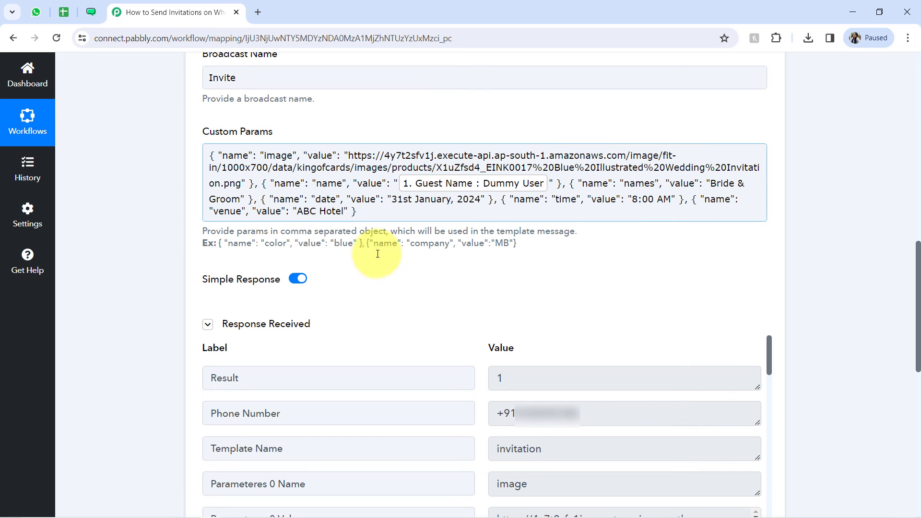
left_click(319, 309)
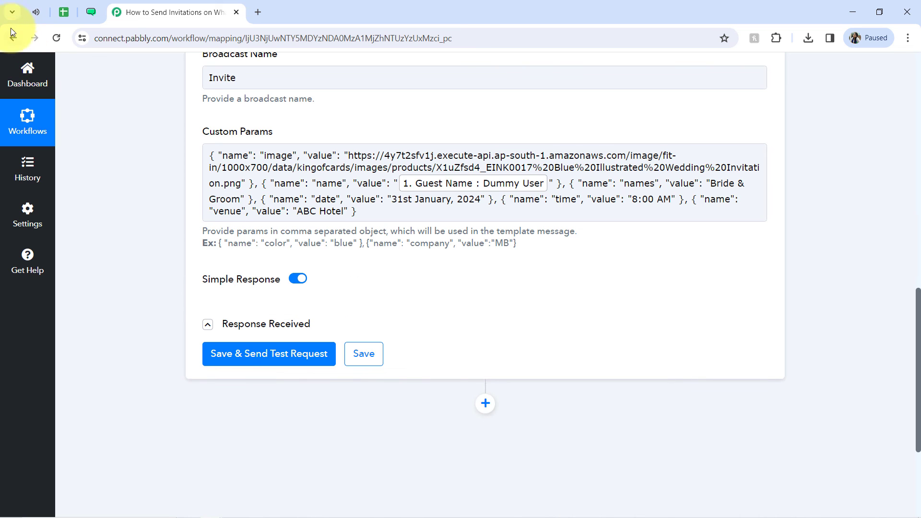
Step: Switch to WhatsApp Web, open the new Via WATI chat and check the invitation's guest name, couple, date, time and venue
left_click(33, 14)
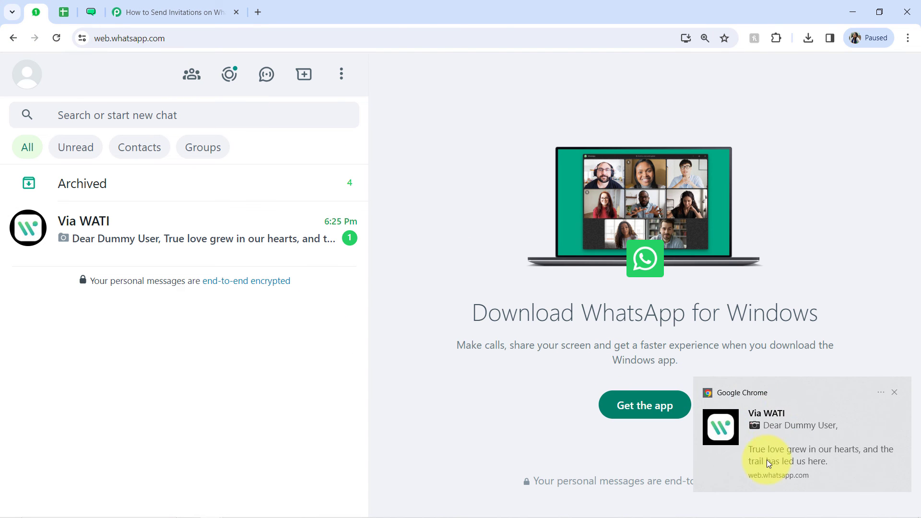
left_click(895, 393)
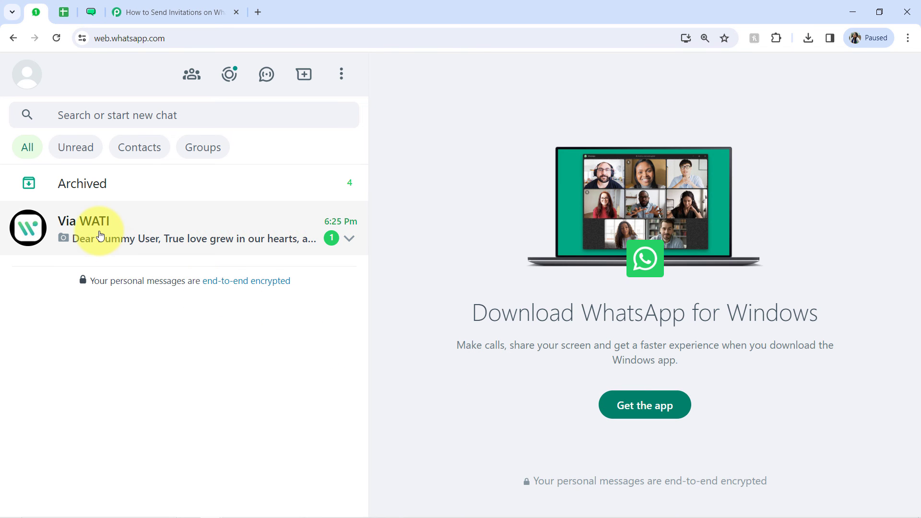
left_click(100, 235)
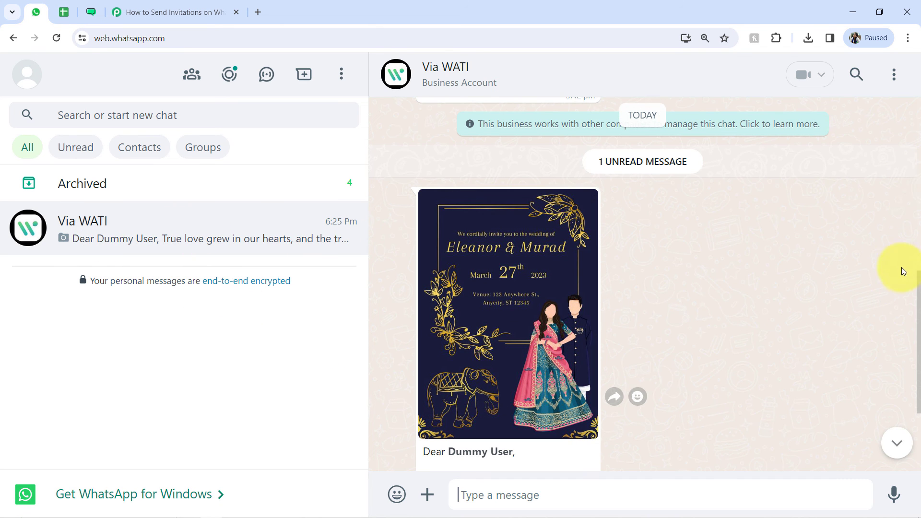
left_click_drag(915, 281, 908, 339)
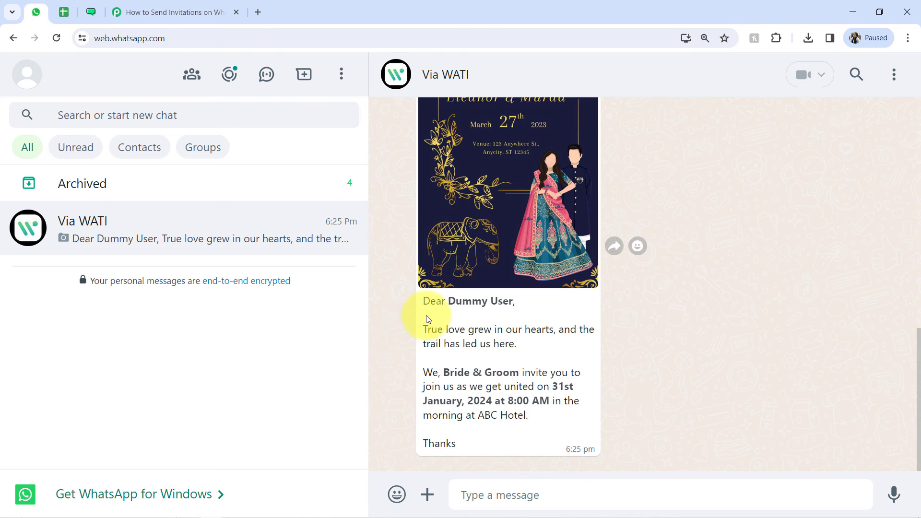
left_click_drag(455, 329, 494, 331)
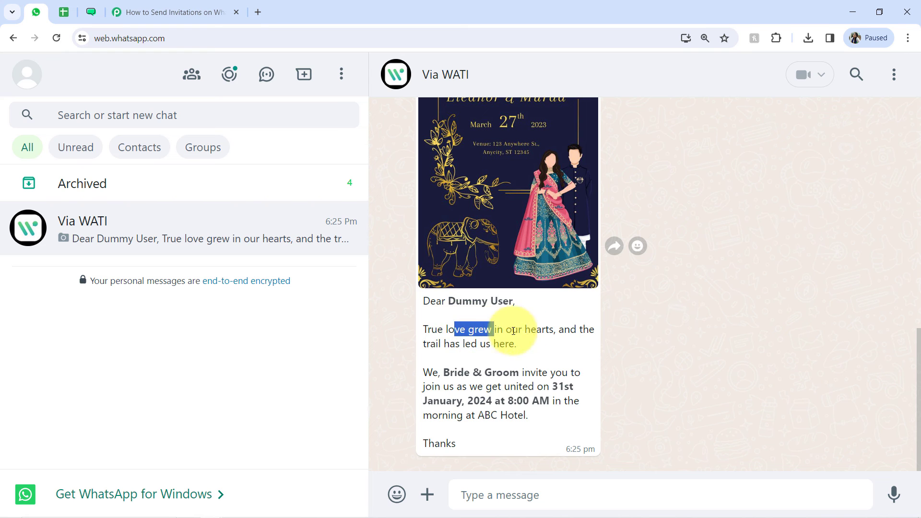
left_click_drag(439, 346, 517, 373)
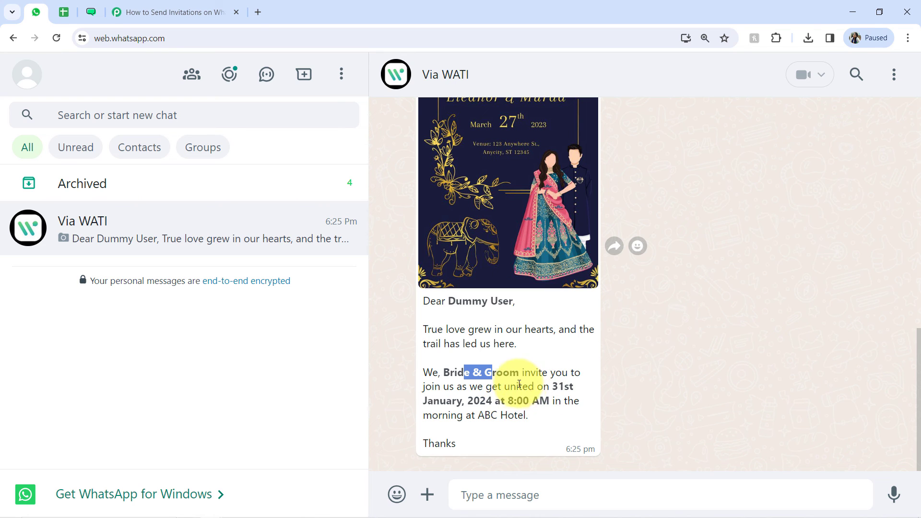
left_click_drag(470, 404, 569, 401)
left_click(454, 403)
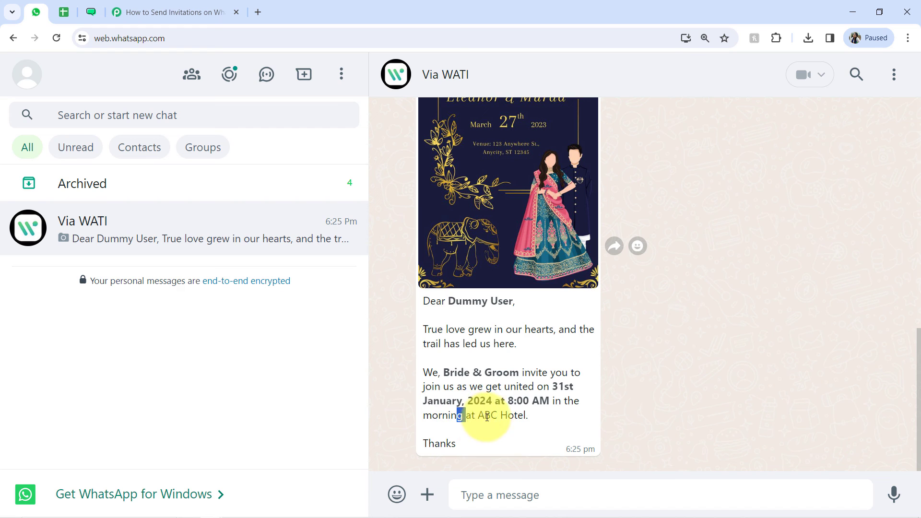
left_click_drag(458, 415, 524, 415)
left_click_drag(456, 442, 440, 442)
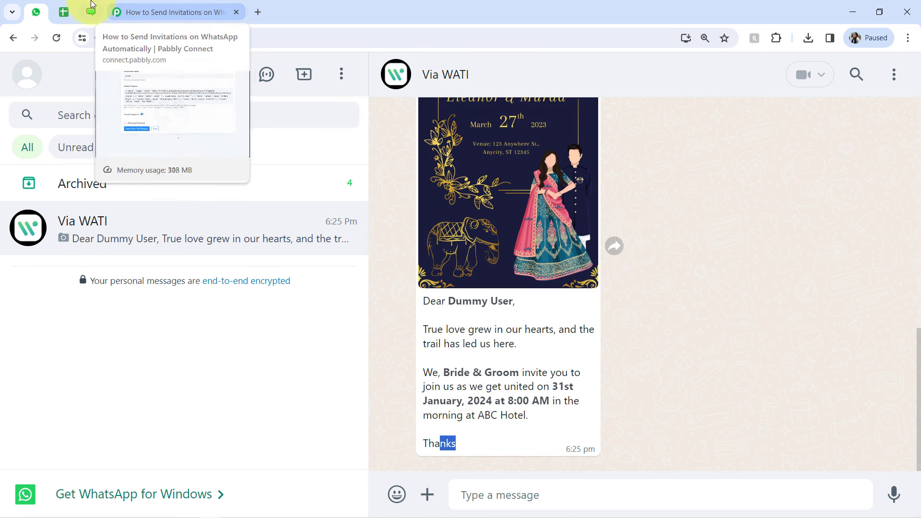
Step: Switch to the All Guest Lists spreadsheet and open the options of the Pabbly Connect Webhooks add-on
left_click(66, 12)
left_click(367, 252)
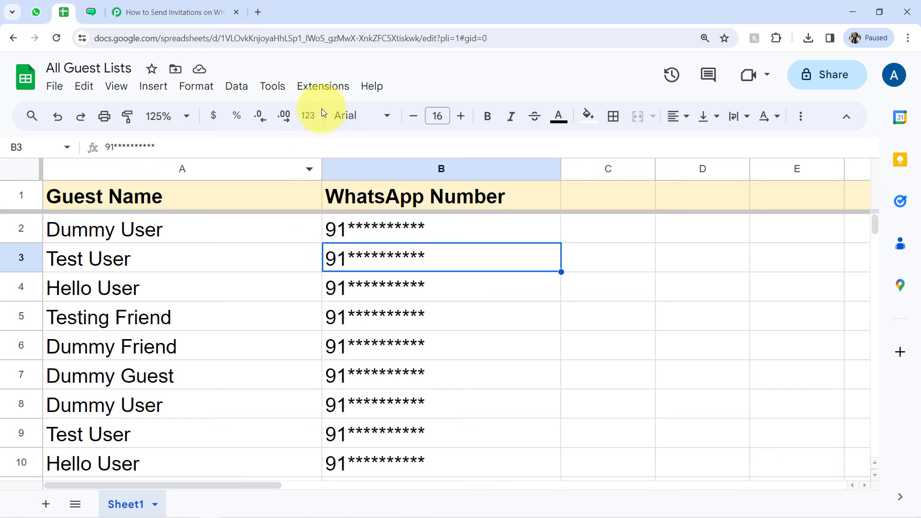
left_click(323, 87)
mouse_move(397, 280)
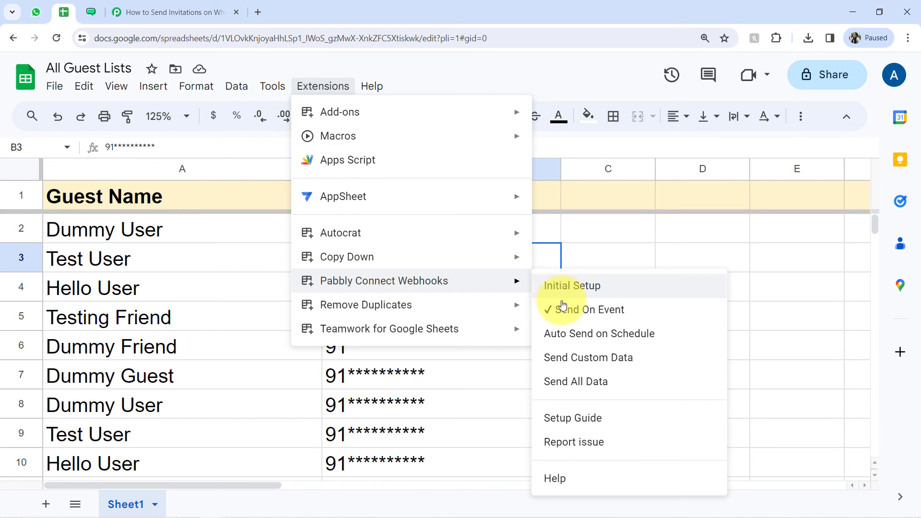
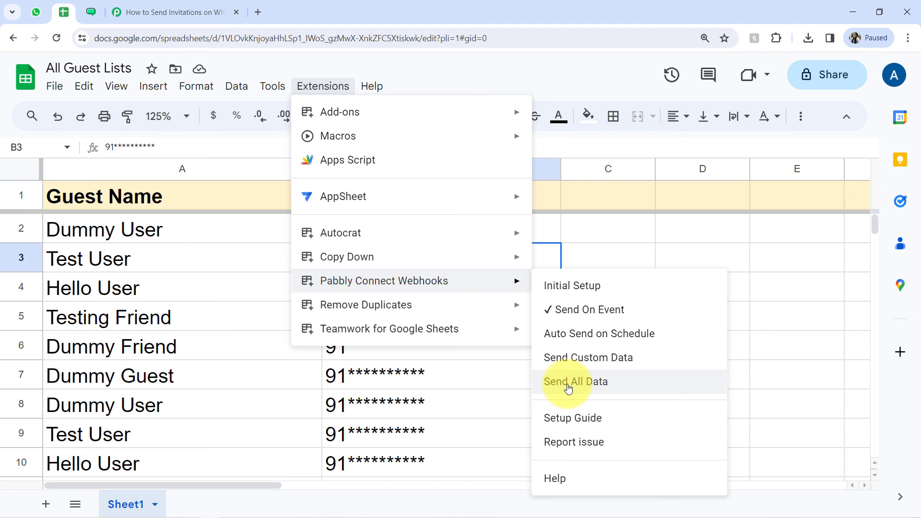
Step: Revisit the invitation in WhatsApp Web and the WATI action's custom parameters in Pabbly Connect, and return to the All Guest Lists spreadsheet
left_click(36, 12)
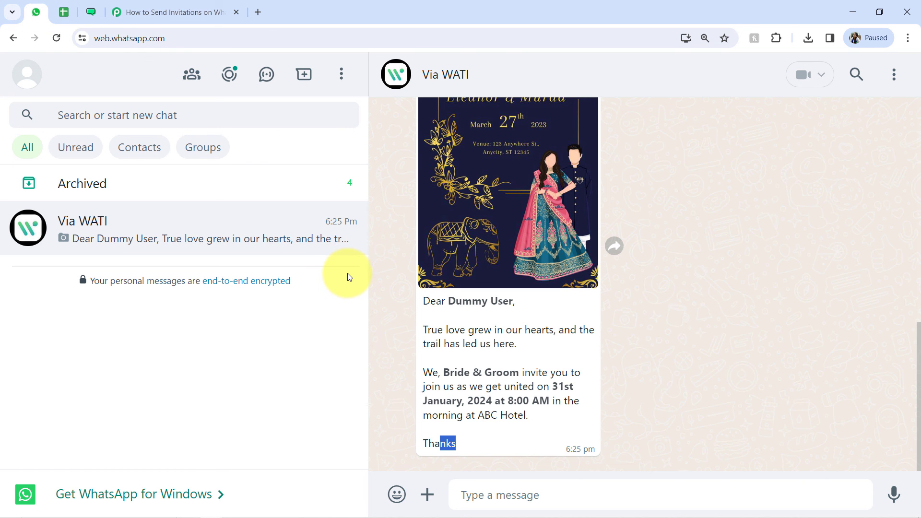
left_click(182, 12)
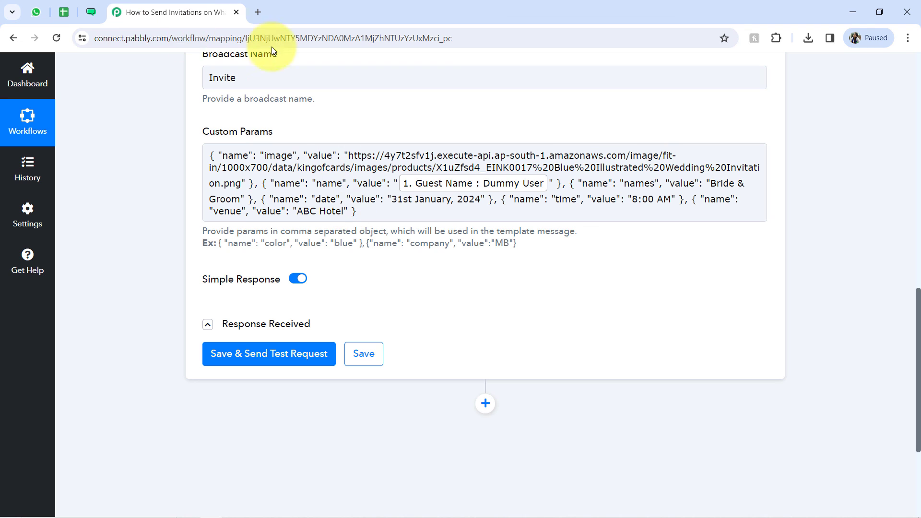
left_click(65, 14)
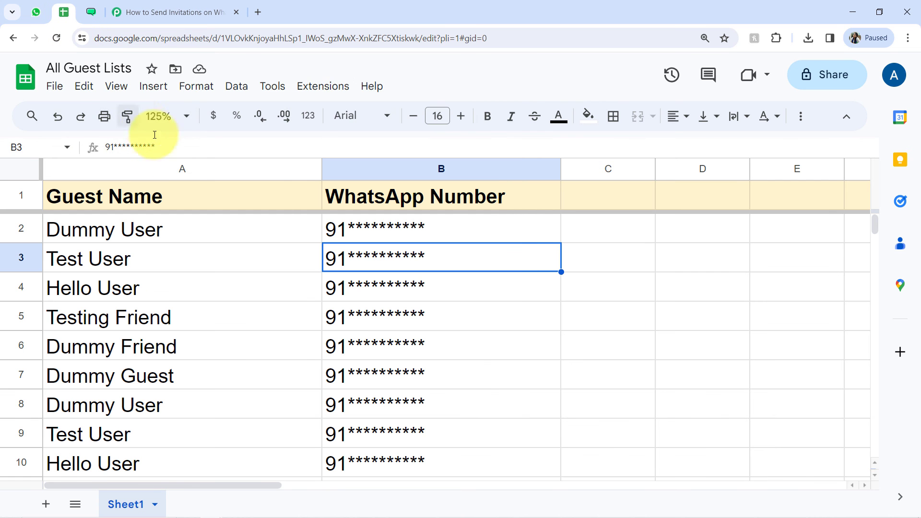
Step: Send all guest rows to the workflow with the Pabbly Connect Webhooks add-on's Send All Data option, and view the incoming invitations in WhatsApp Web
left_click(188, 287)
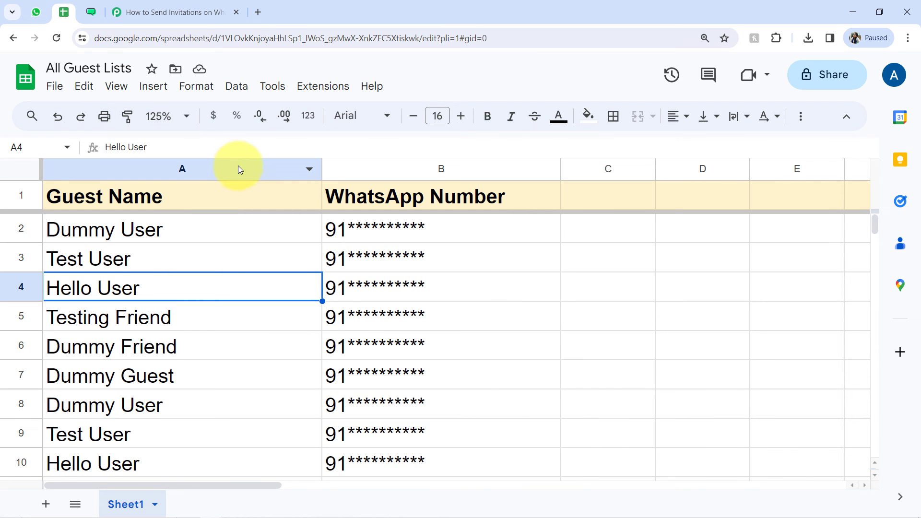
left_click_drag(240, 169, 357, 170)
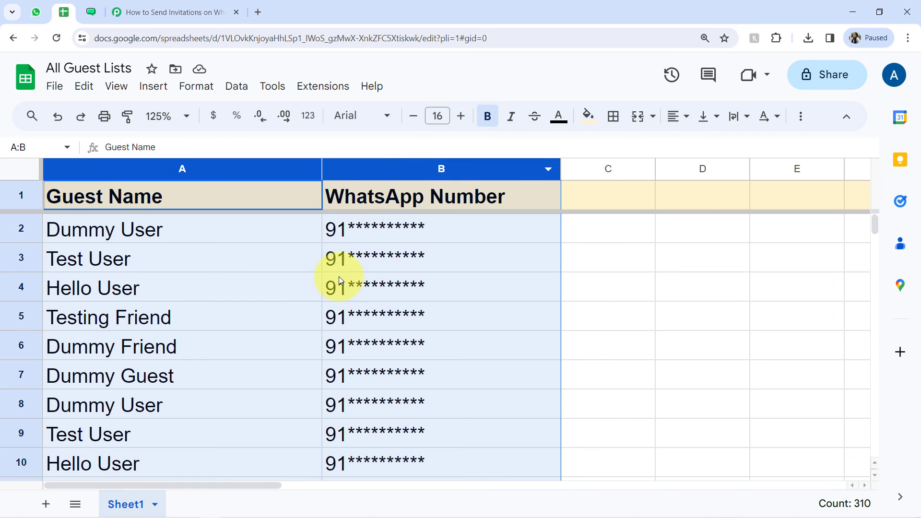
left_click(298, 262)
left_click(323, 87)
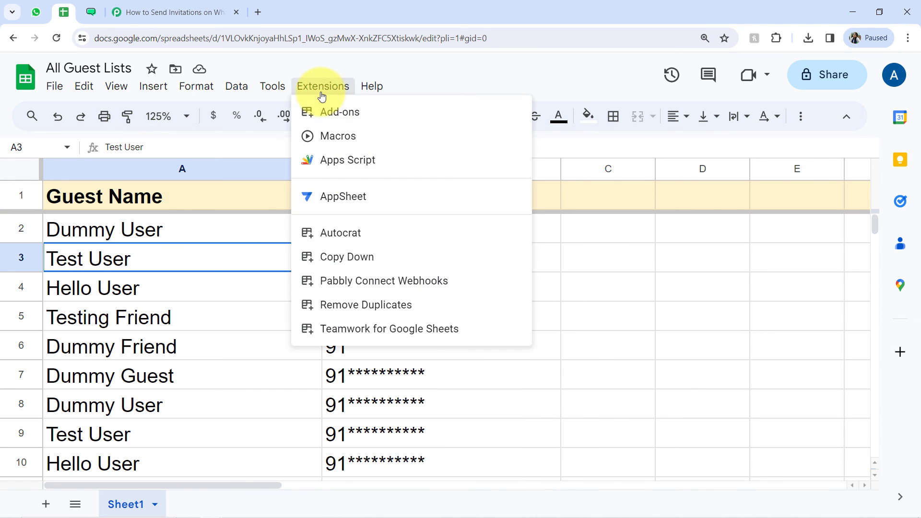
mouse_move(457, 282)
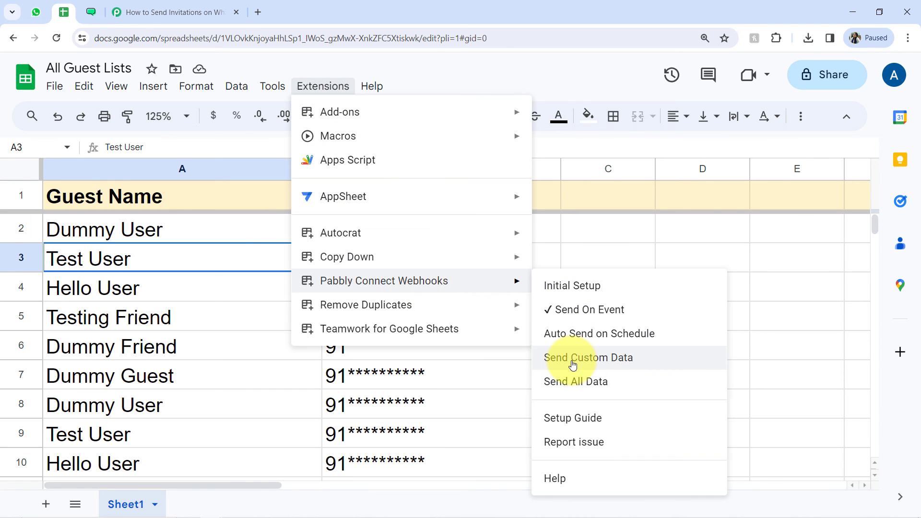
left_click(574, 382)
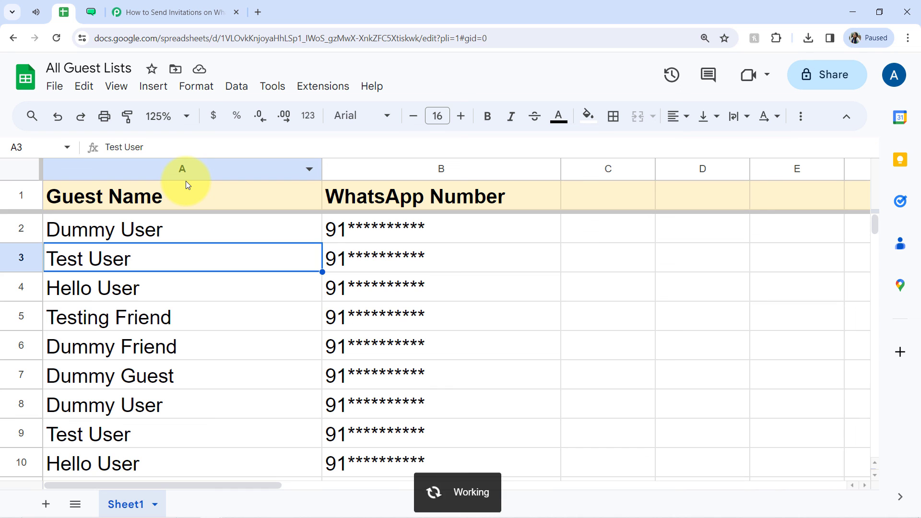
left_click(37, 7)
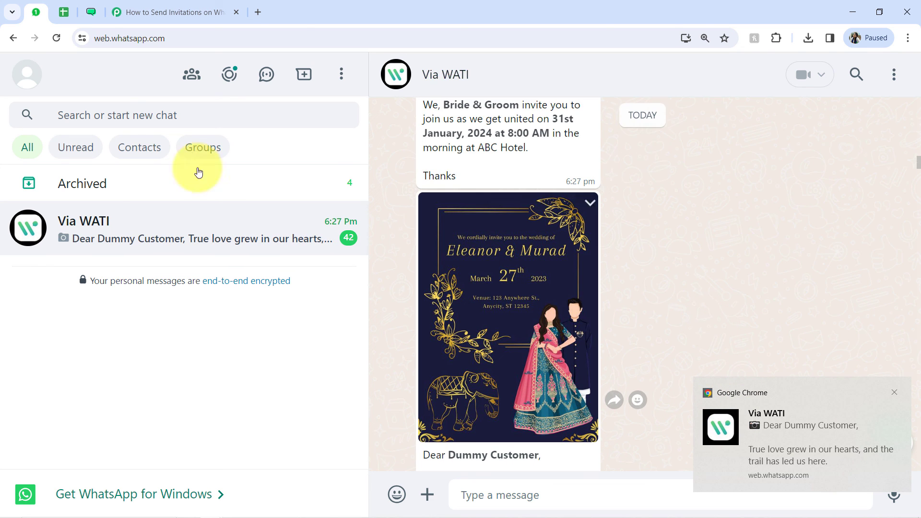
Step: Switch to the Pabbly Connect workflow, close and reopen its browser page, and collapse the Google Sheets trigger
left_click(144, 4)
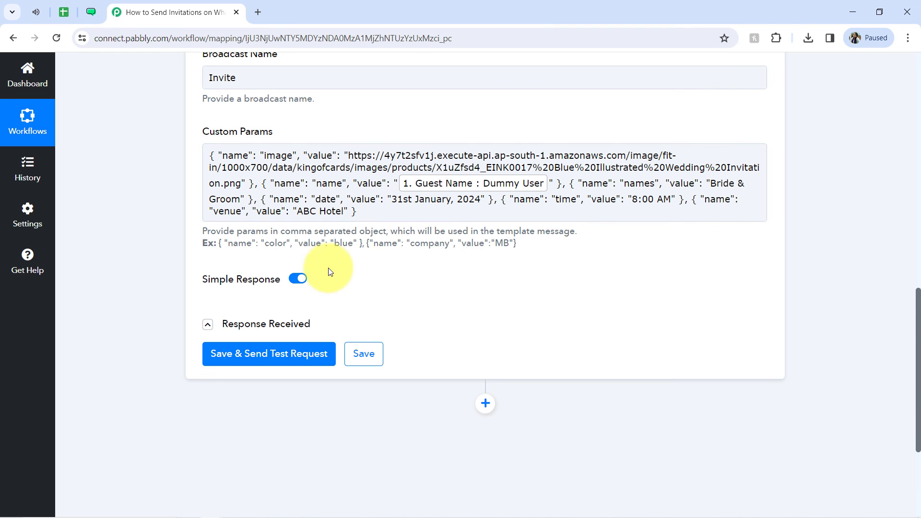
left_click(237, 12)
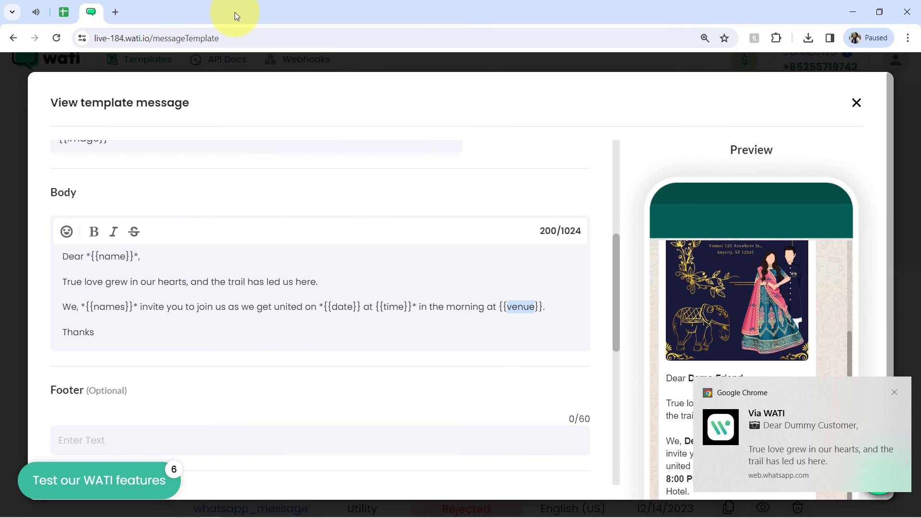
key("ctrl+shift+t")
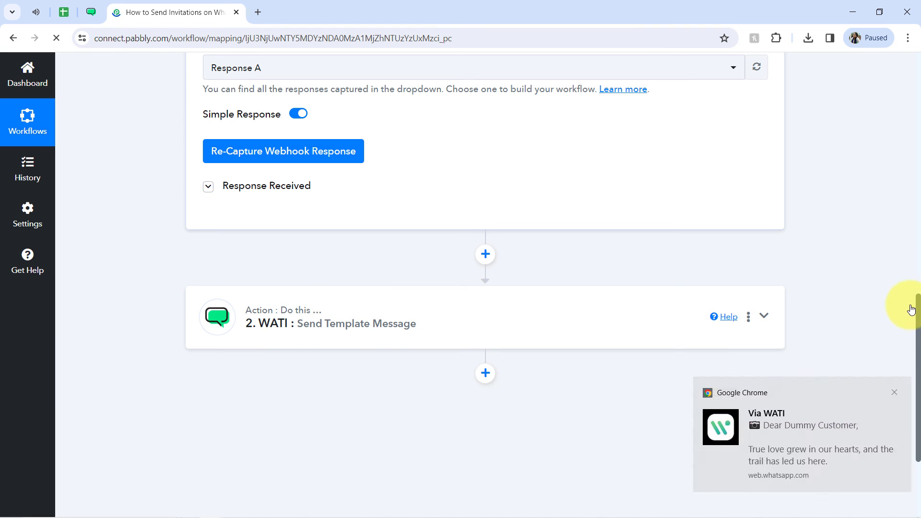
left_click_drag(912, 309, 892, 82)
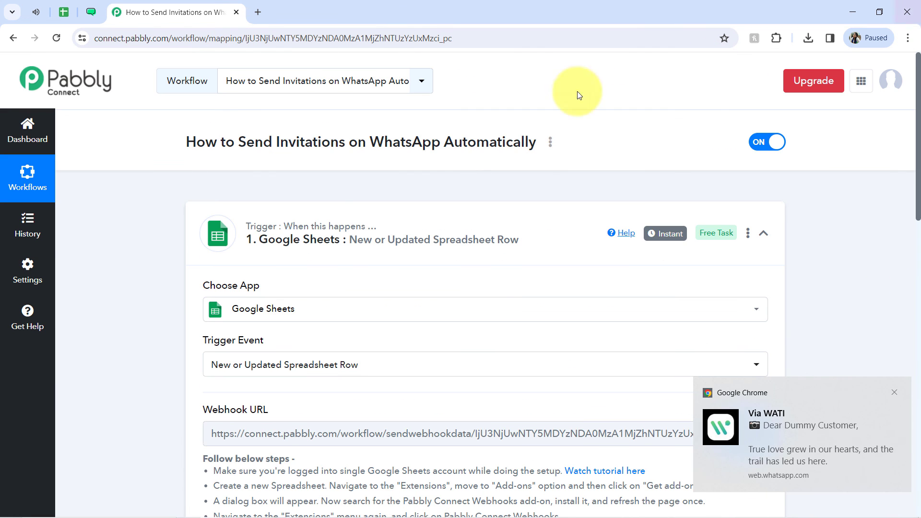
left_click(322, 223)
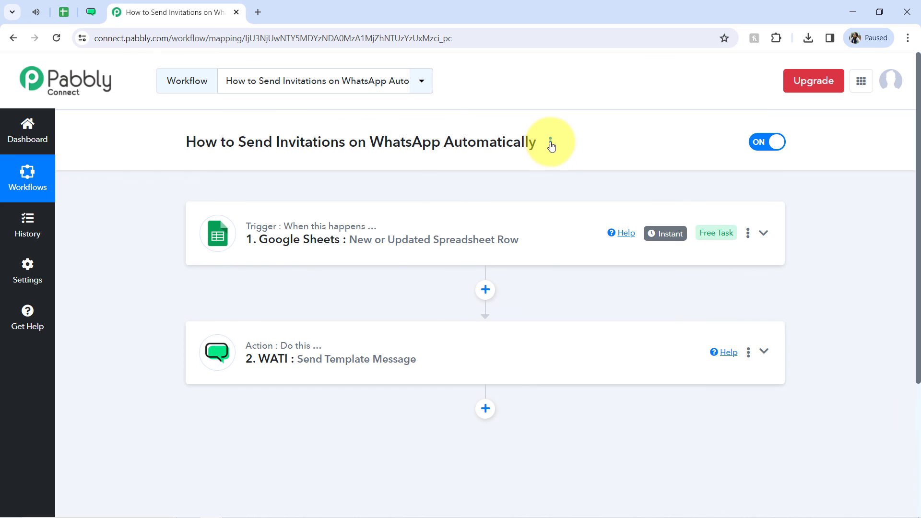
Step: Open the sharing option of the How to Send Invitations on WhatsApp Automatically workflow and copy its share link
left_click(550, 143)
left_click(463, 204)
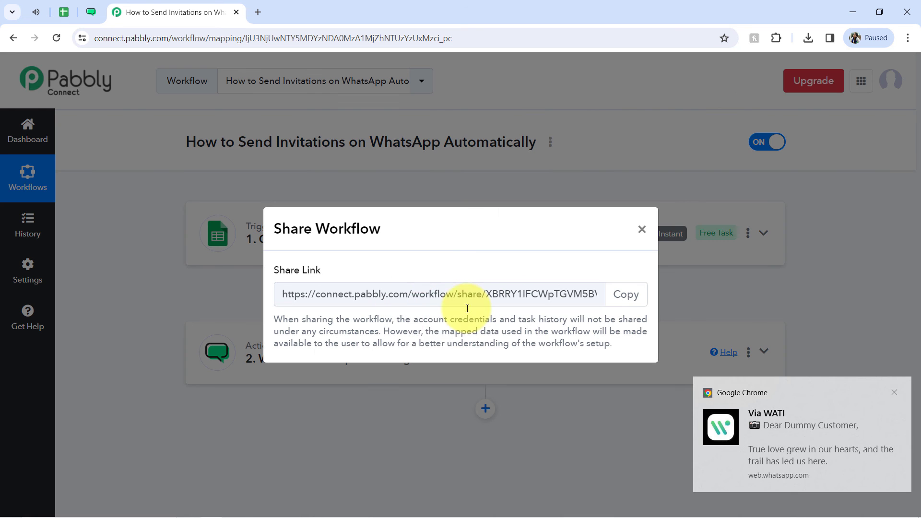
left_click(614, 305)
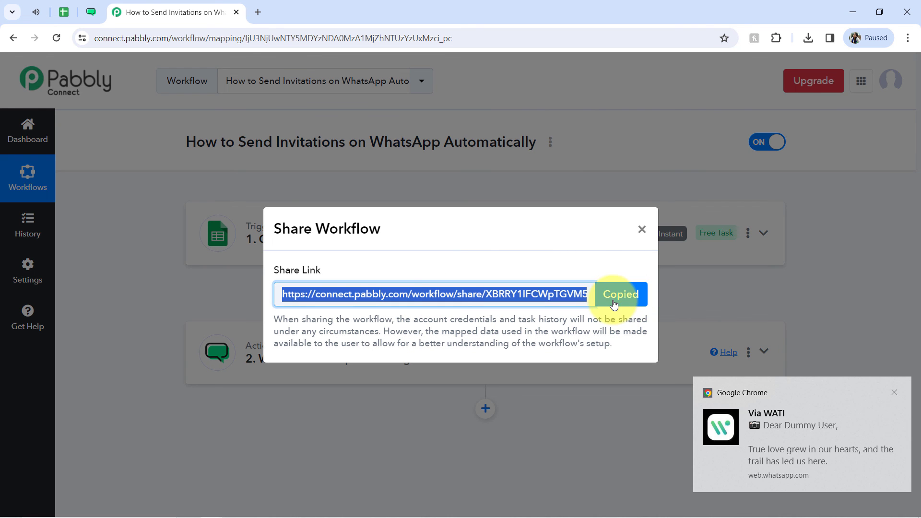